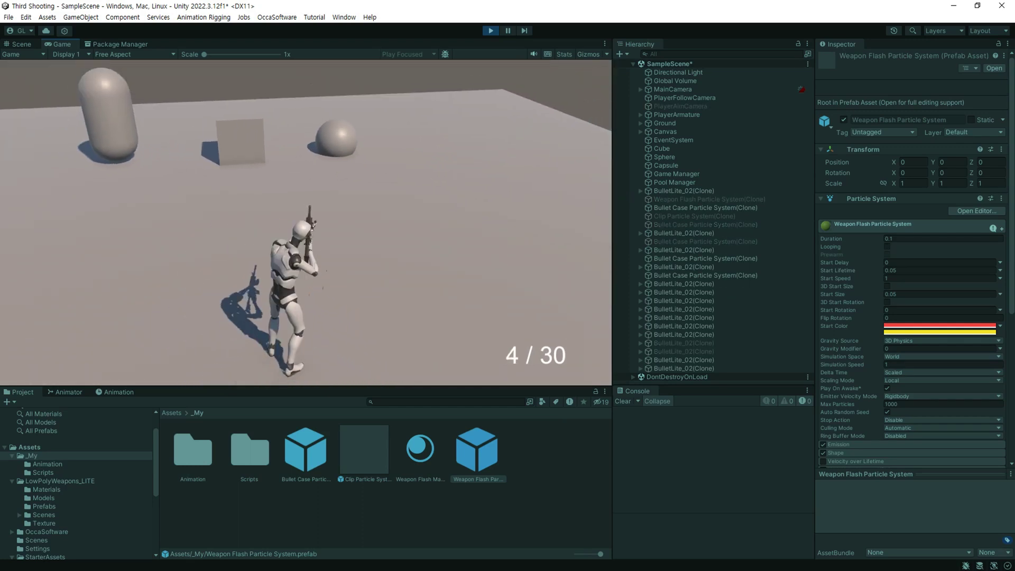
Reload with R, then fire five shots at the Cube while watching its Enemy Current HP and console hit logs
key(r)
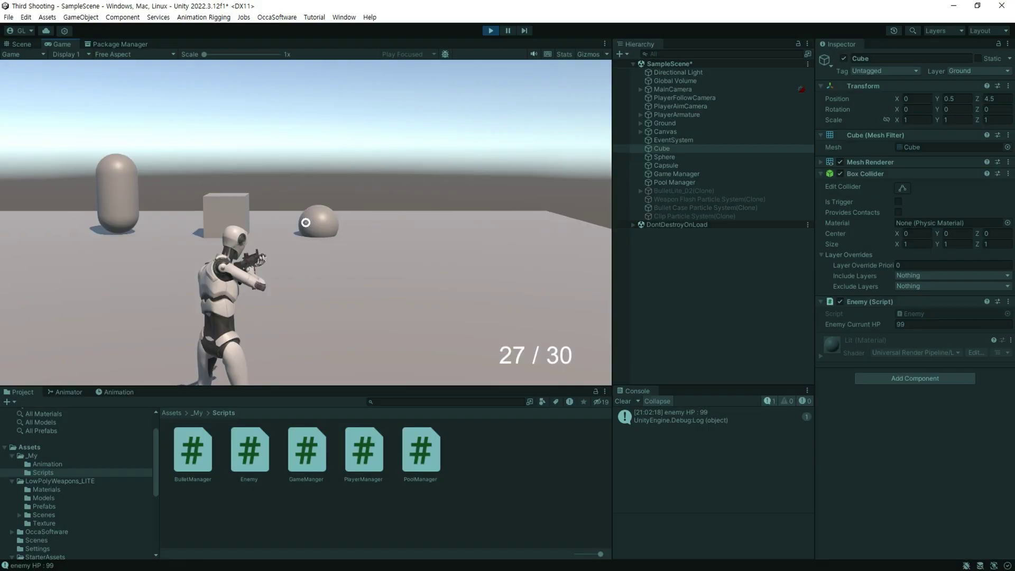
click(306, 223)
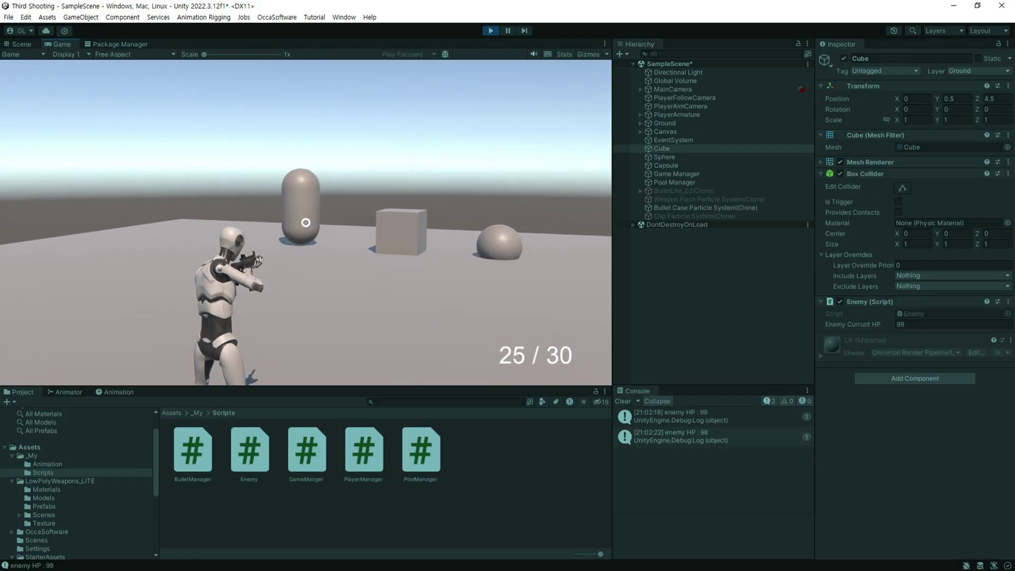
click(305, 222)
click(305, 223)
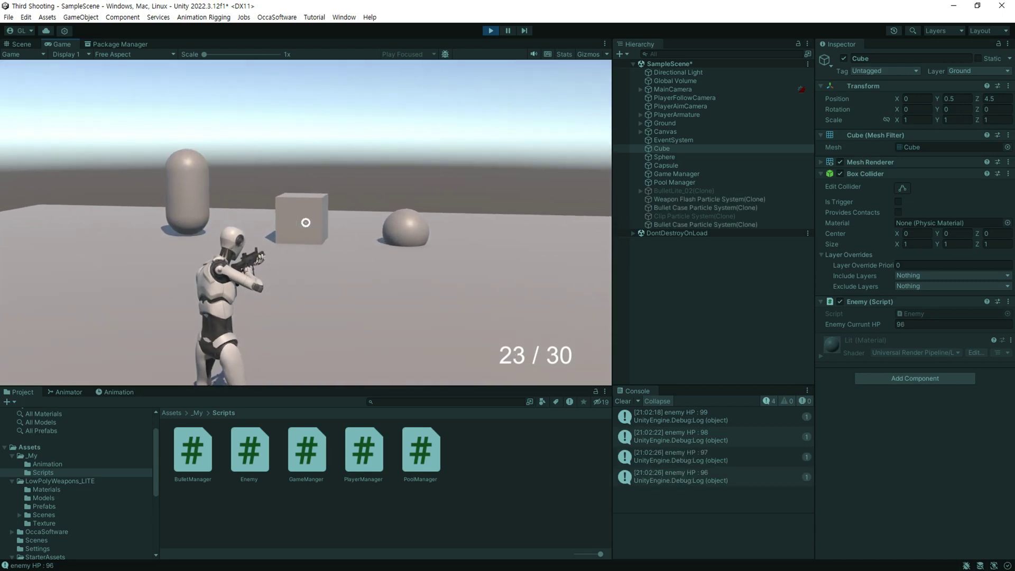
click(305, 222)
click(306, 222)
click(306, 222)
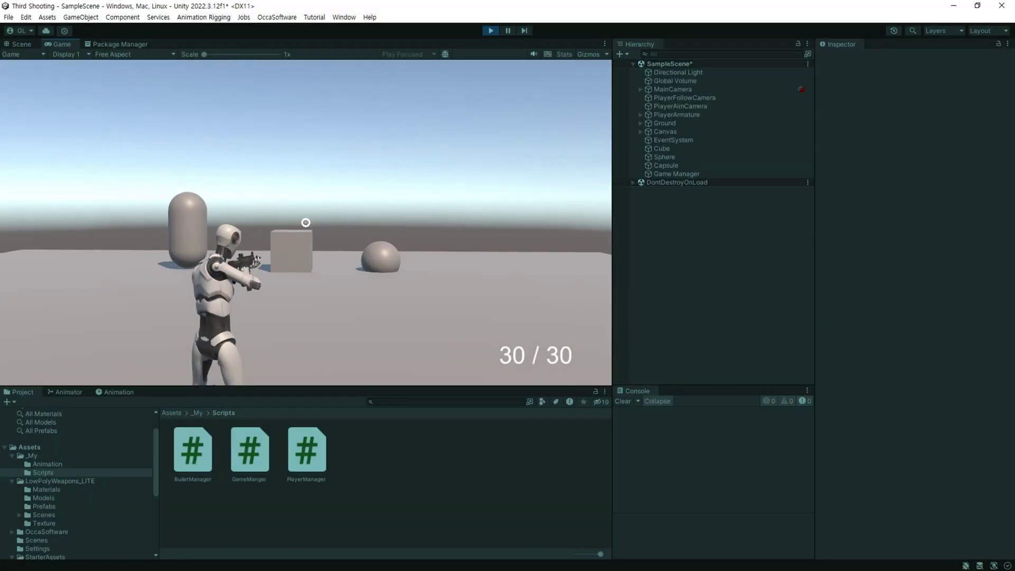
Fire continuously until the 30-round magazine is empty, spawning BulletLite clones
click(305, 223)
click(305, 222)
click(305, 223)
click(306, 222)
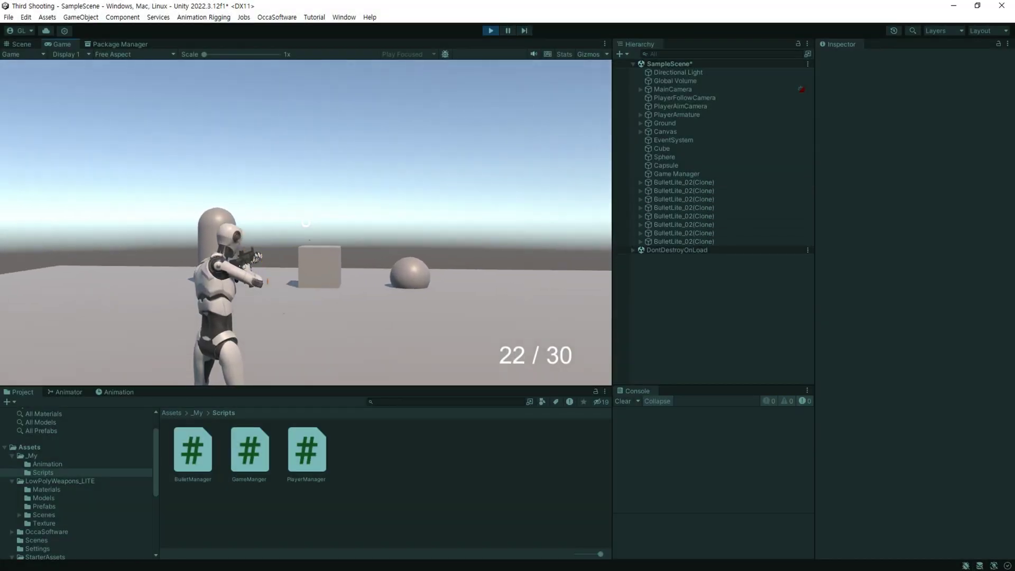
click(306, 222)
click(305, 223)
click(305, 222)
click(306, 223)
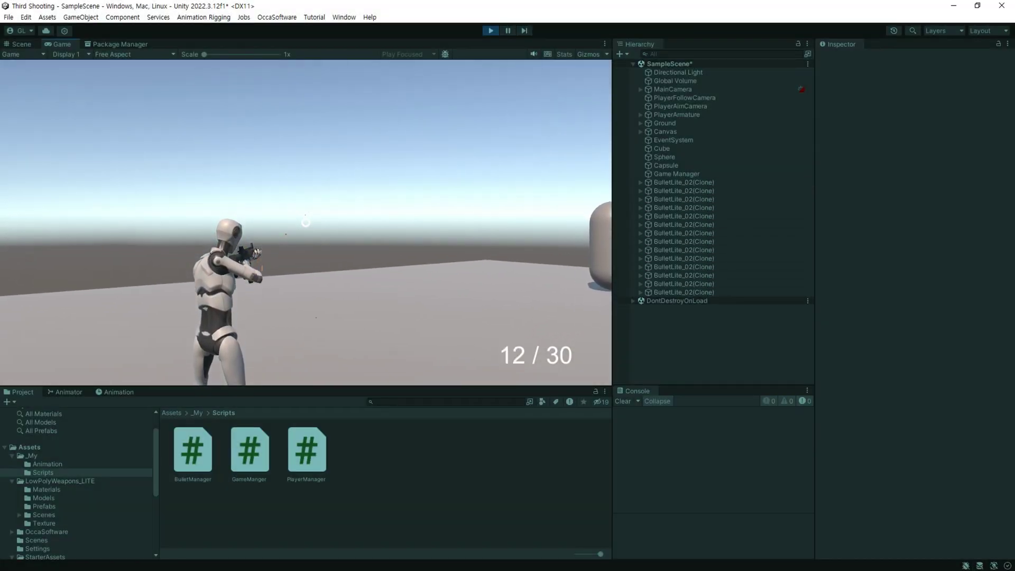
click(306, 223)
click(305, 223)
click(306, 222)
click(306, 223)
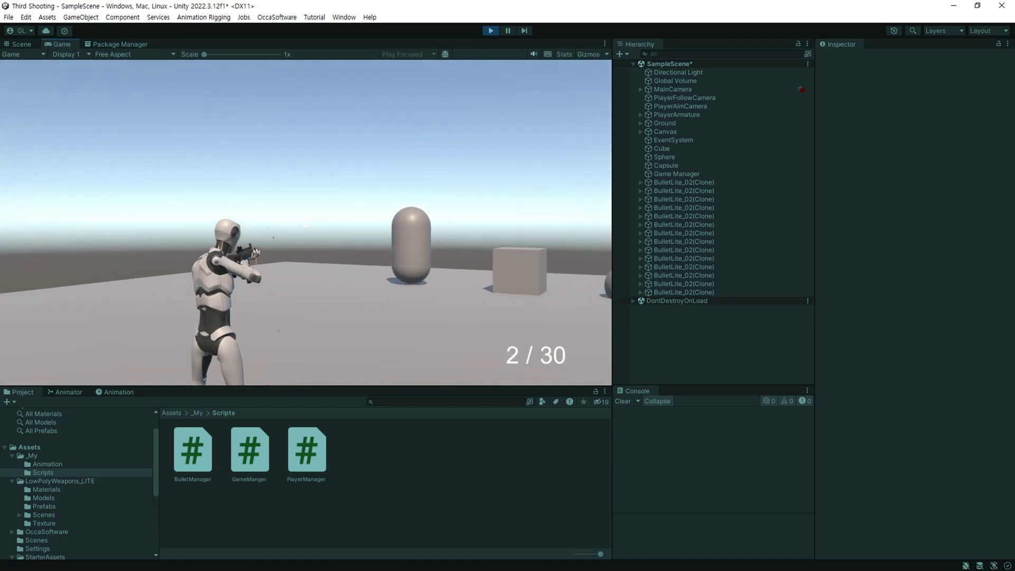
click(305, 223)
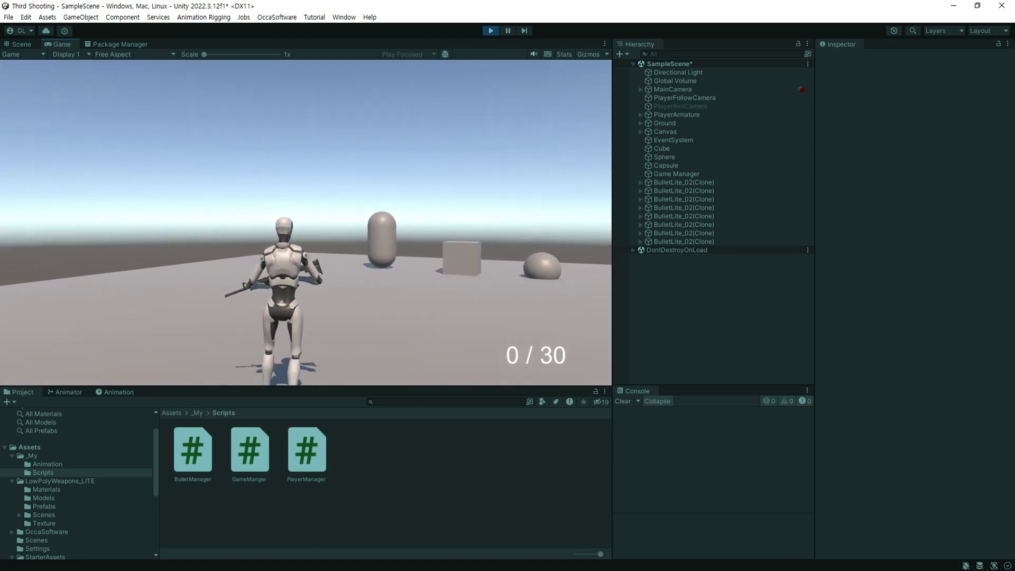
Reload, then aim and fire again while turning right, and finally release the aim
right_click(306, 222)
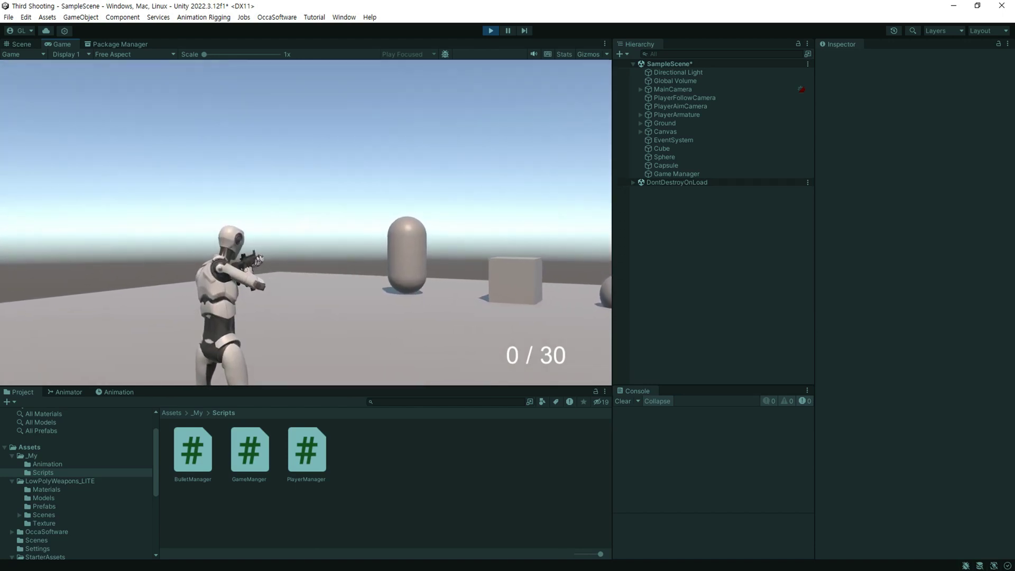
key(r)
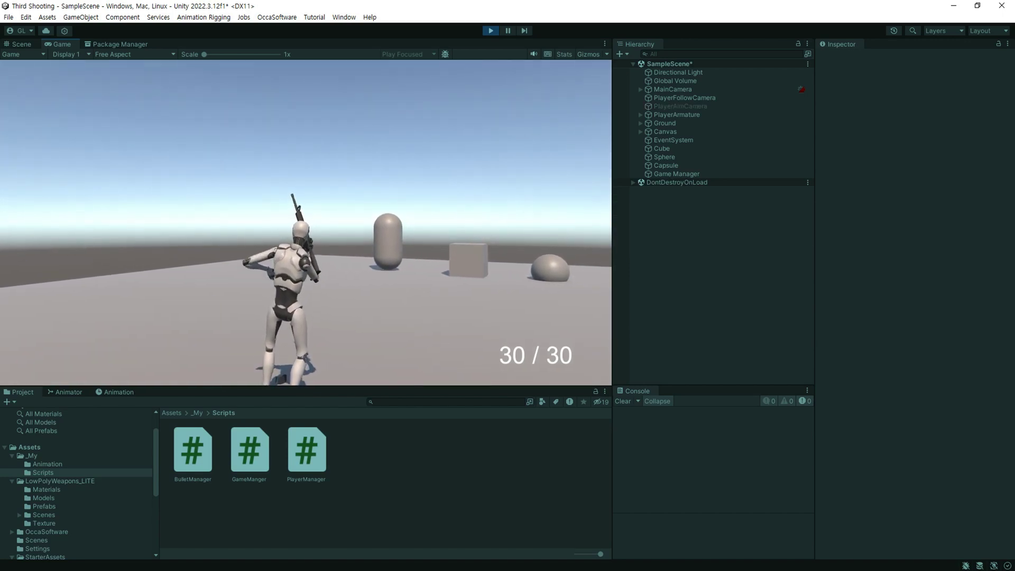
right_click(306, 223)
click(306, 223)
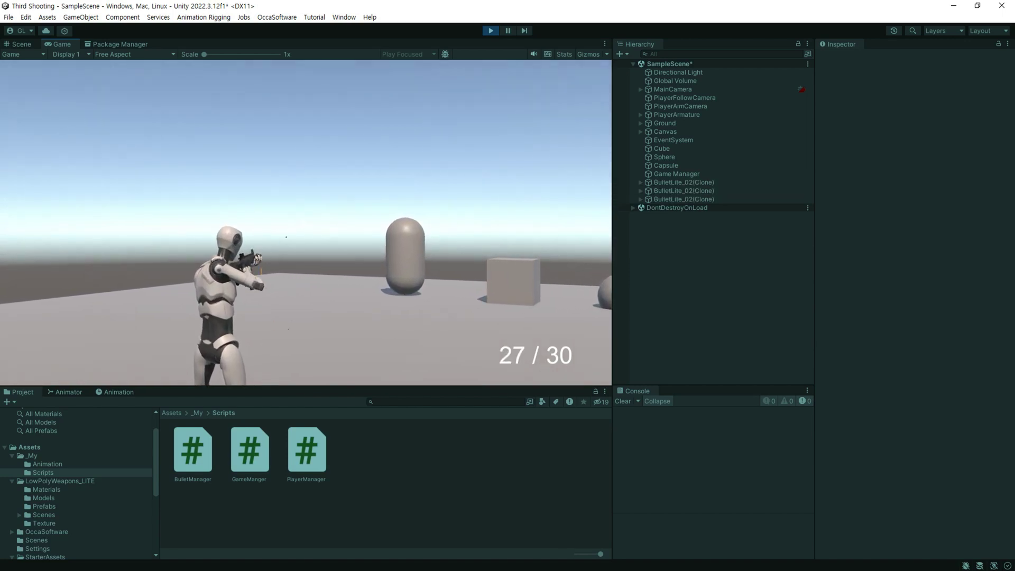
drag(305, 222, 306, 223)
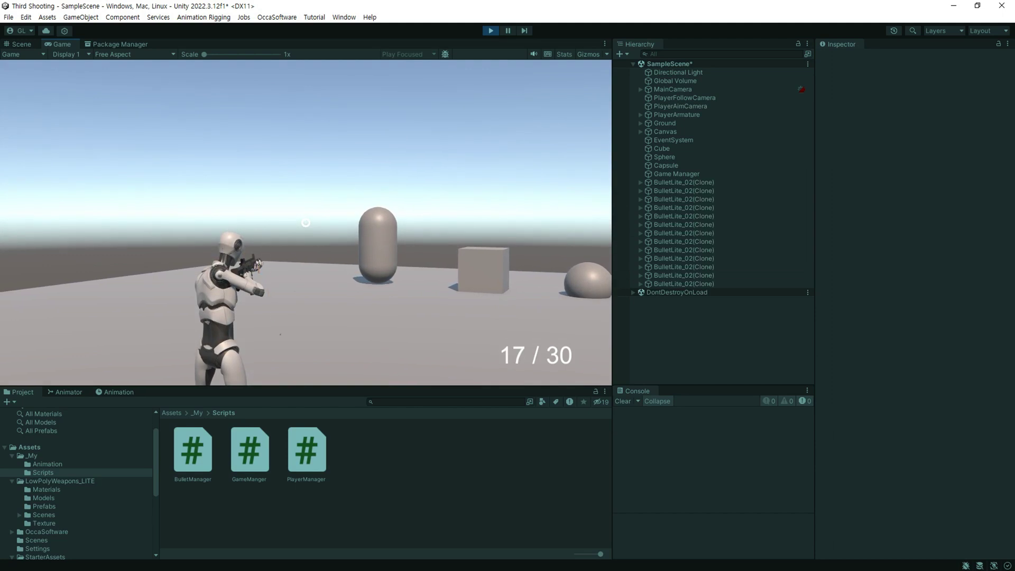
drag(306, 223, 305, 223)
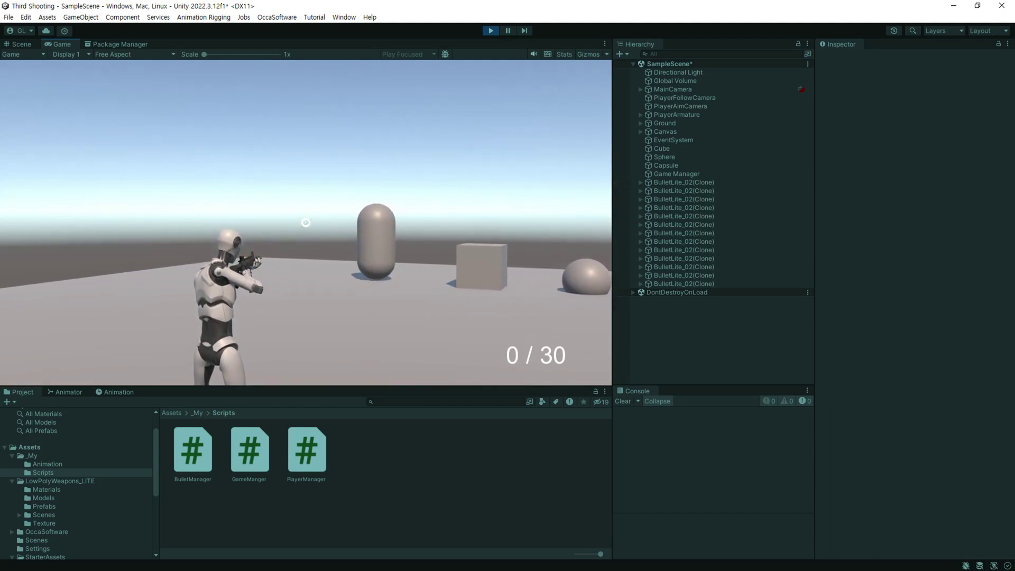
right_click(305, 222)
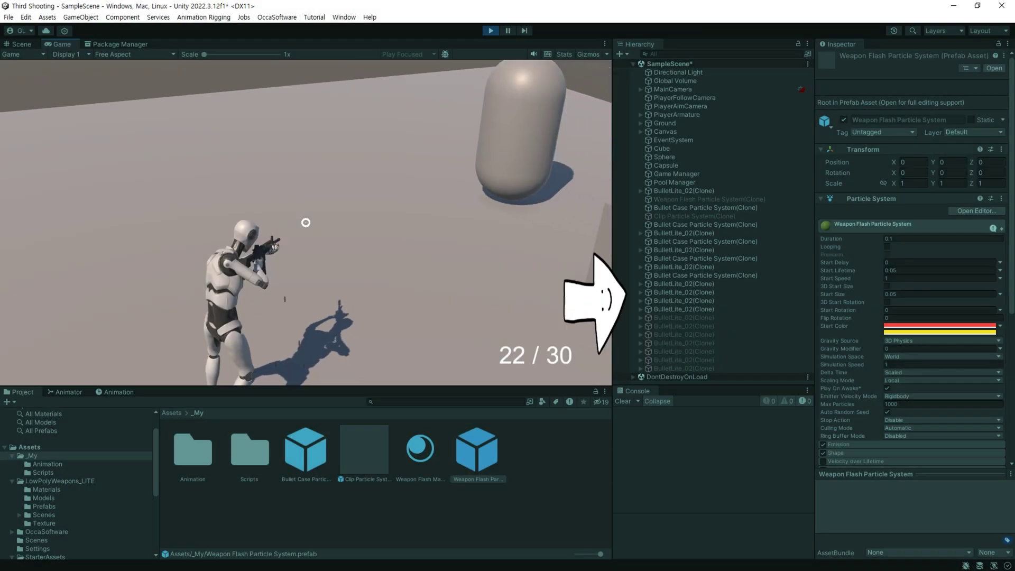
Turn toward the cube and sphere, reload, walk forward, then stop Play mode with Ctrl+P
drag(306, 223, 305, 223)
key(r)
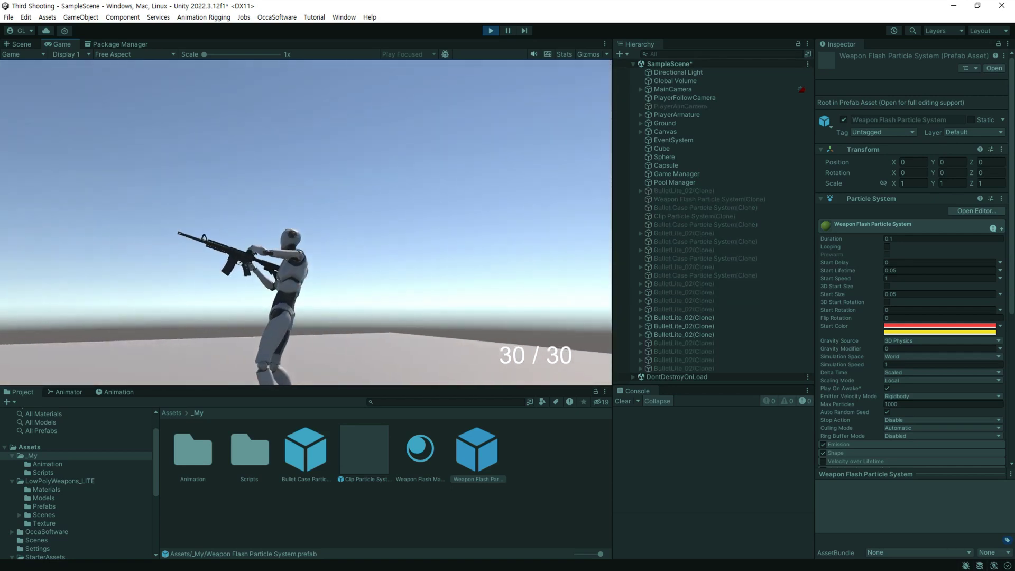
key(w)
key(ctrl+p)
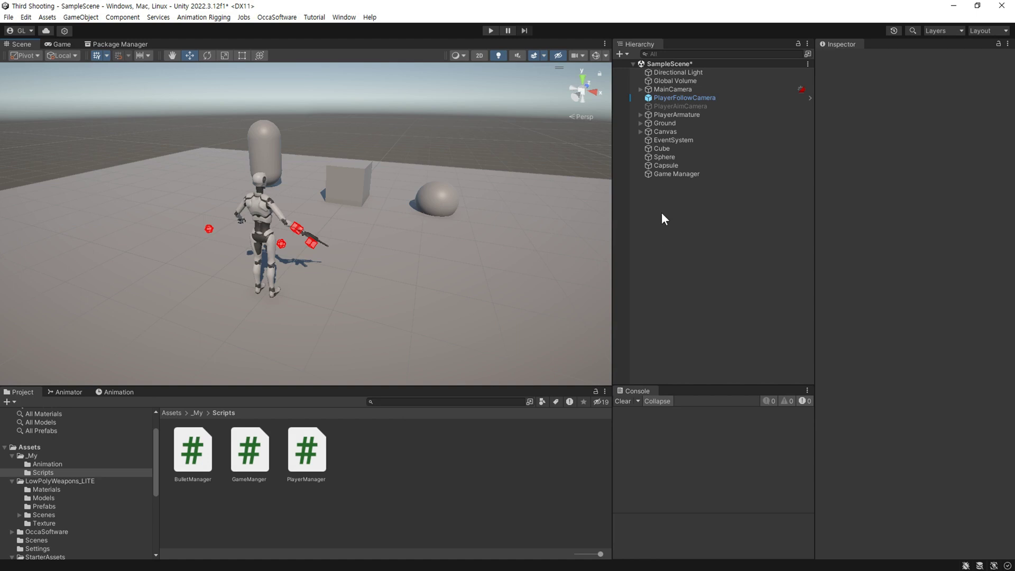
Create an empty GameObject named 'Pool Manager' and reset its Transform to 0, 0, 0
right_click(675, 182)
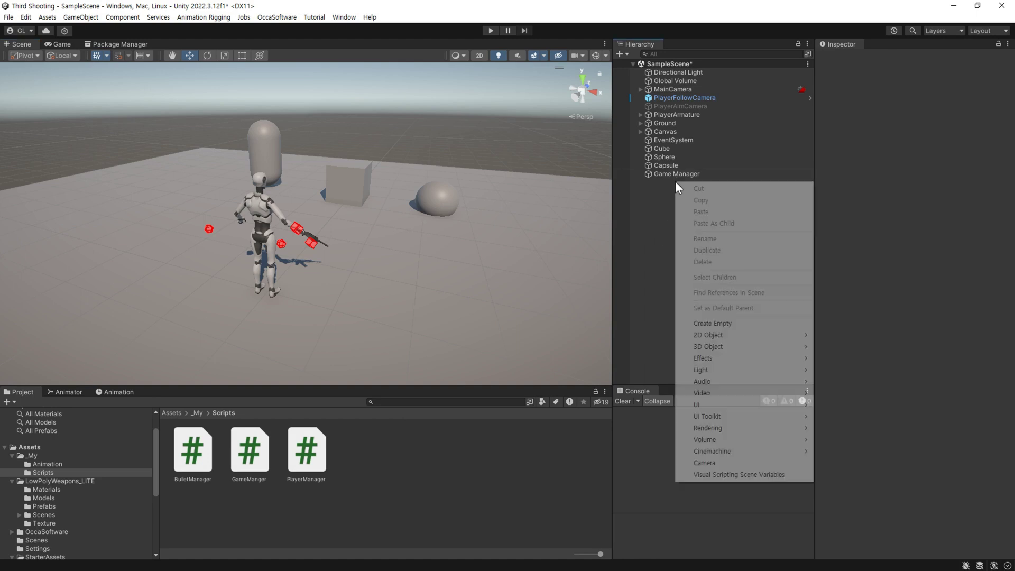
click(743, 323)
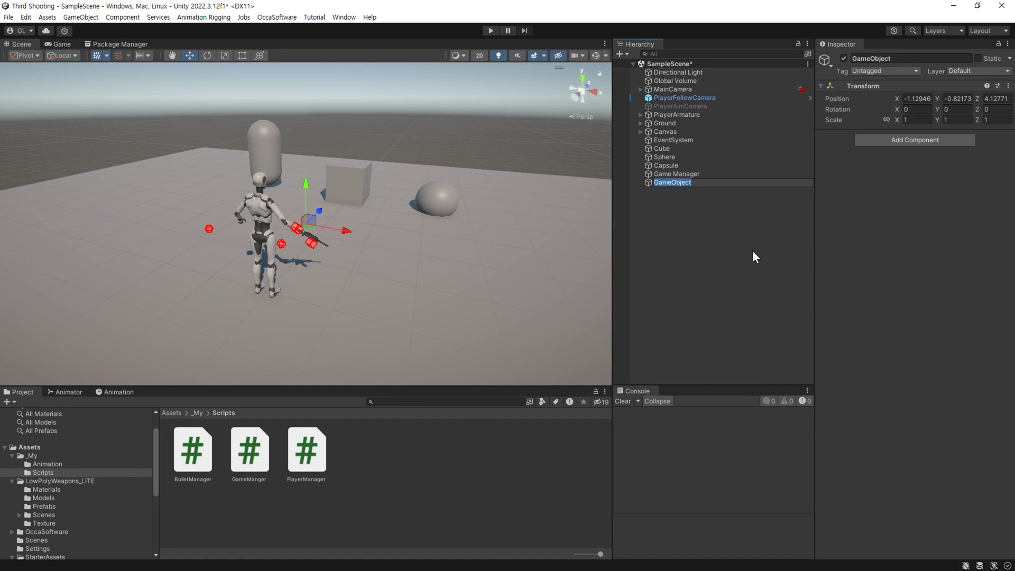
text(PoolManager)
key(Return)
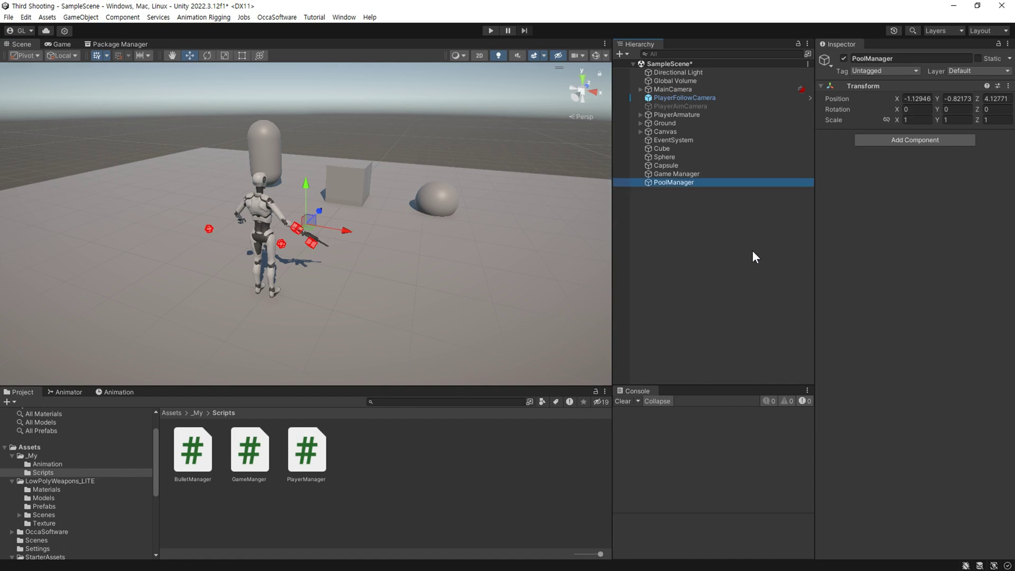
key(F2)
key(Left)
key(Left)
key(Left)
key(Return)
click(1007, 85)
click(977, 98)
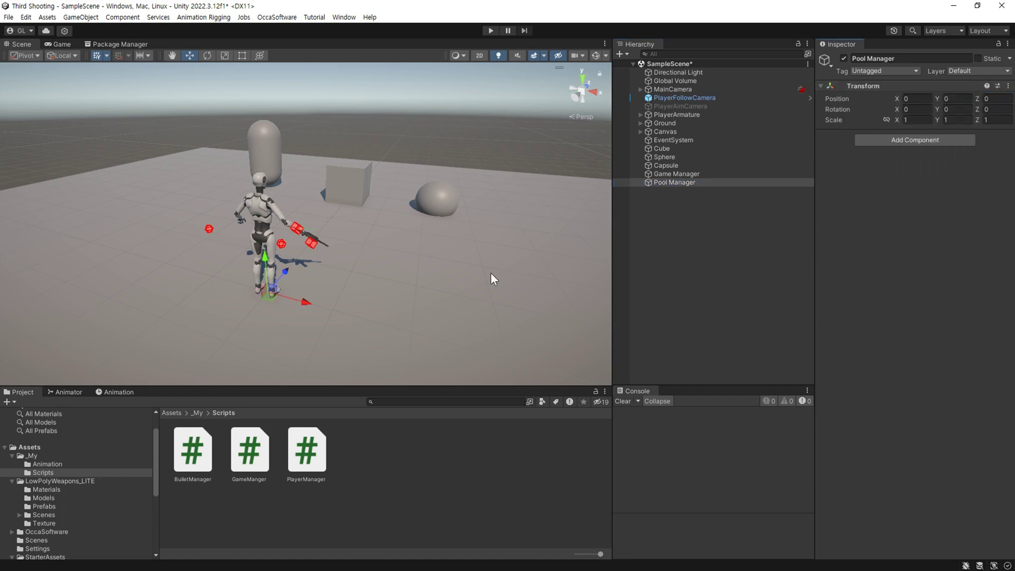
Create a new C# script named PoolManager in the Scripts folder
right_click(370, 439)
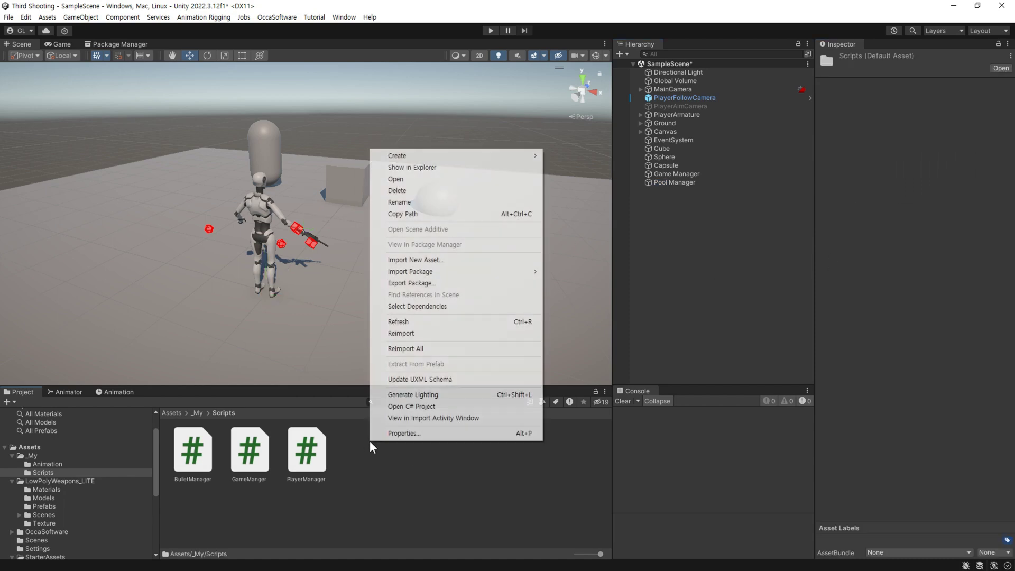
mouse_move(457, 157)
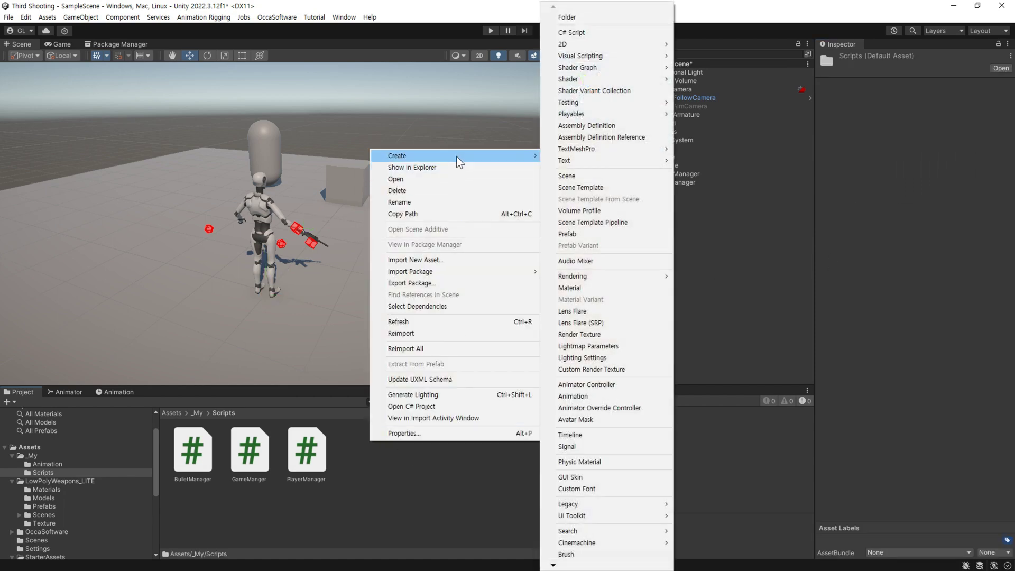
click(605, 35)
text(PoolManager)
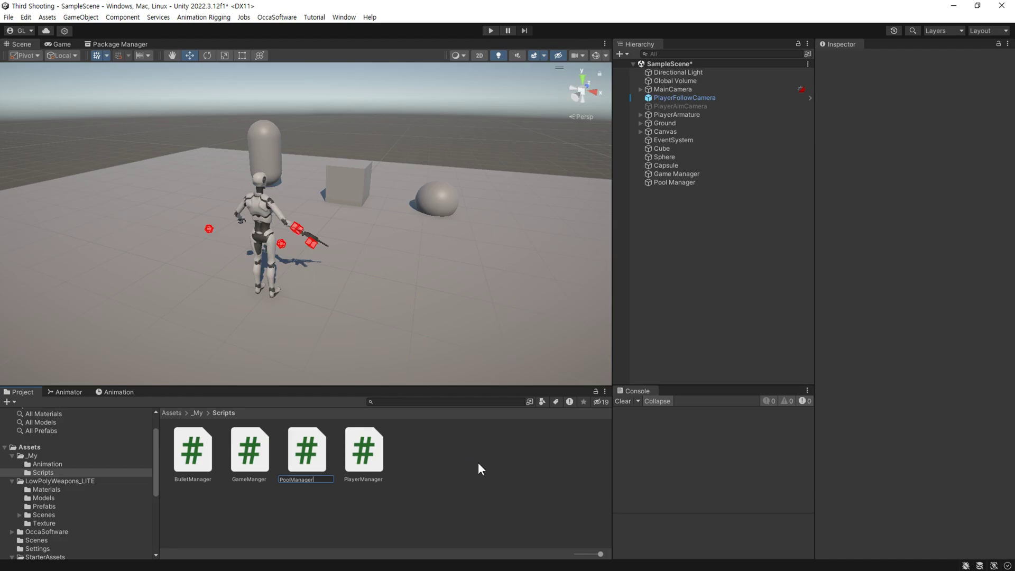
key(Return)
Attach PoolManager to the Pool Manager object and open it in the code editor
click(668, 182)
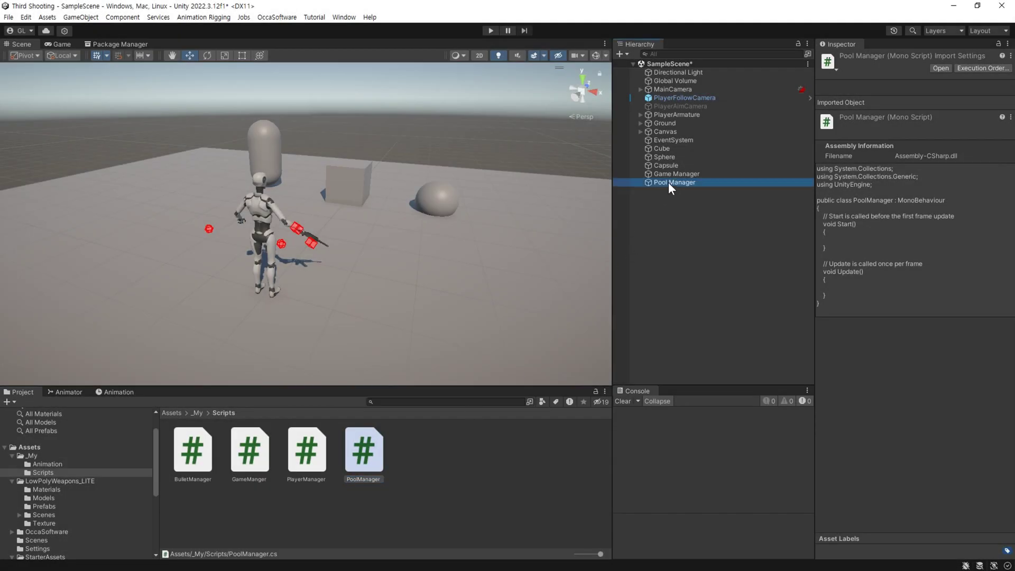
drag(364, 449, 870, 308)
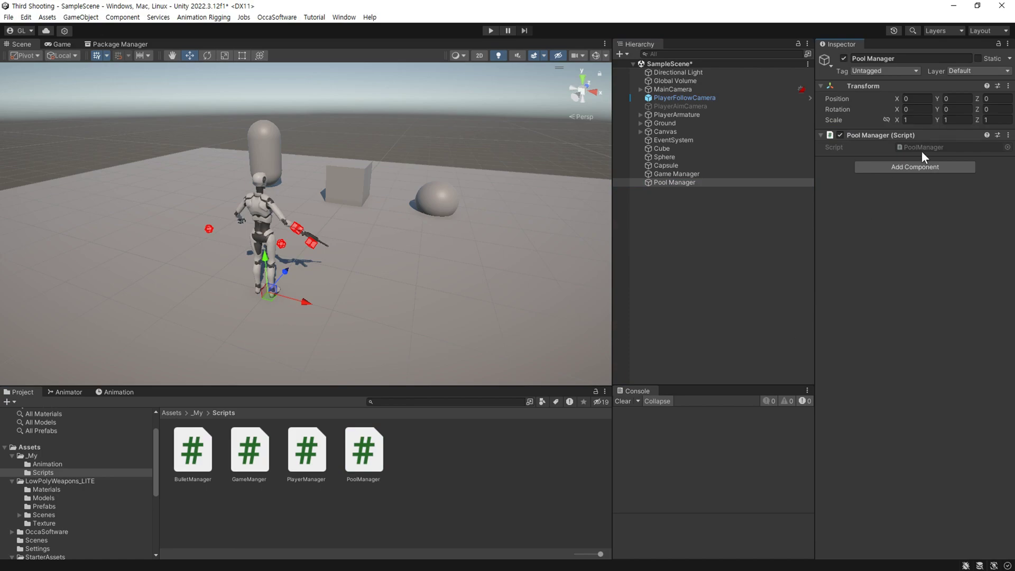
double_click(922, 147)
Declare a 'public static PoolManager instance;' field in the PoolManager class
click(468, 163)
key(Return)
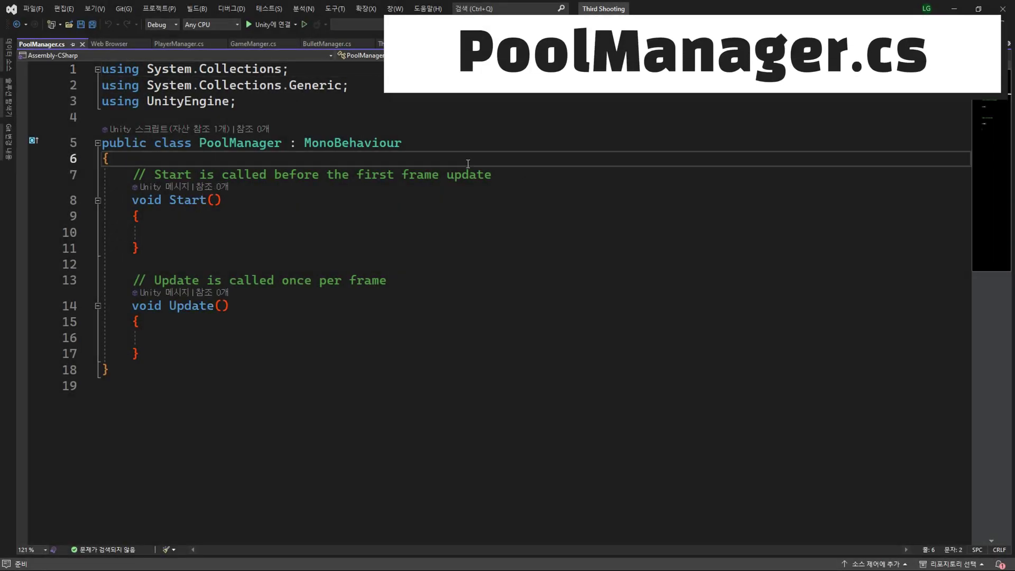
key(Return)
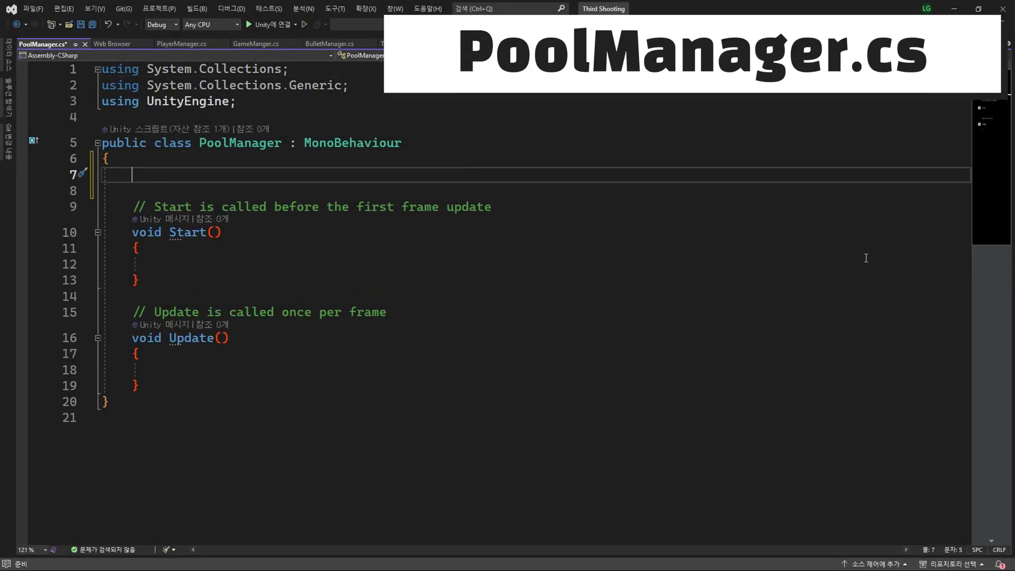
text(pu)
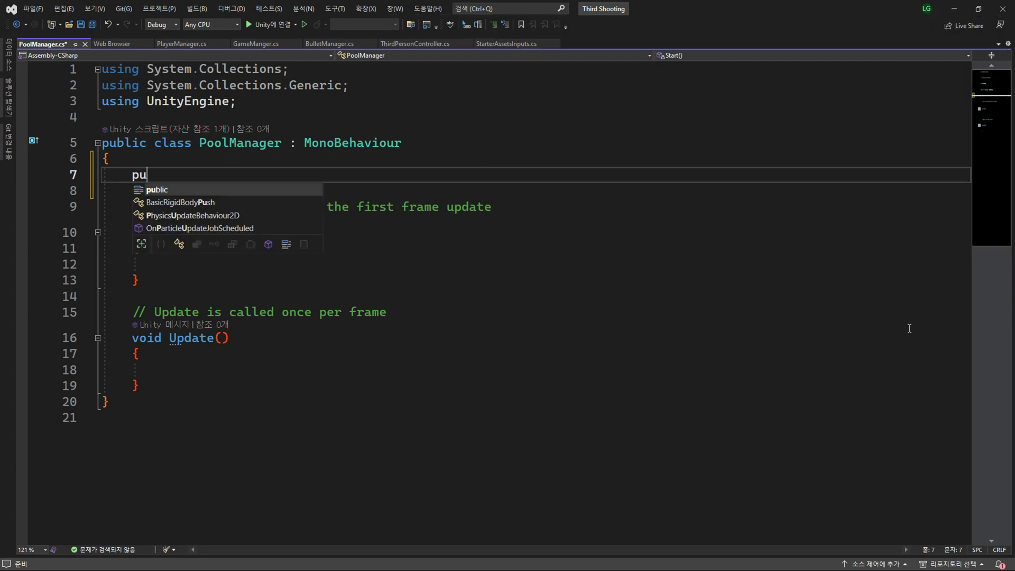
text(blic static)
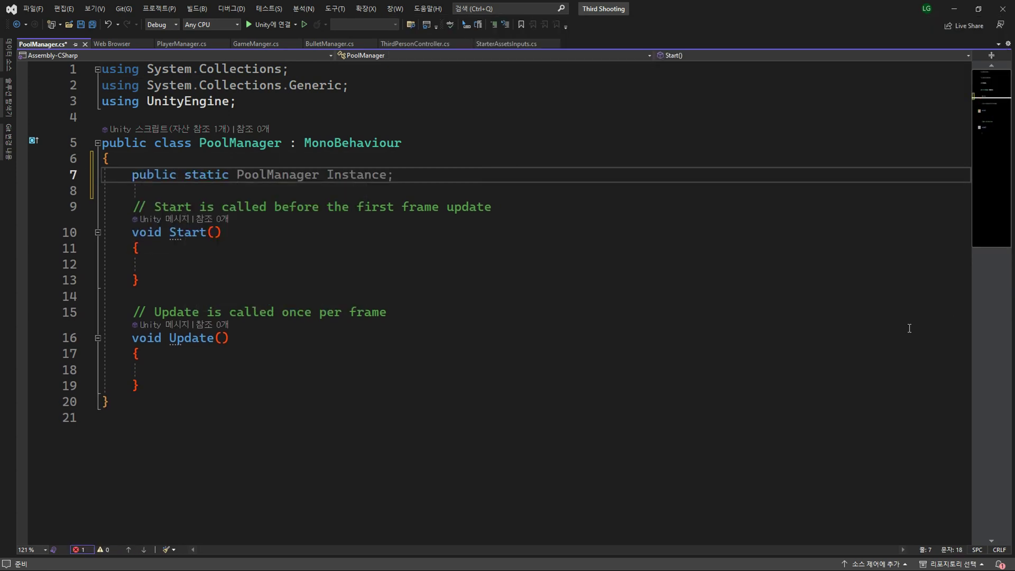
key(Tab)
key(Home)
key(ctrl+Left)
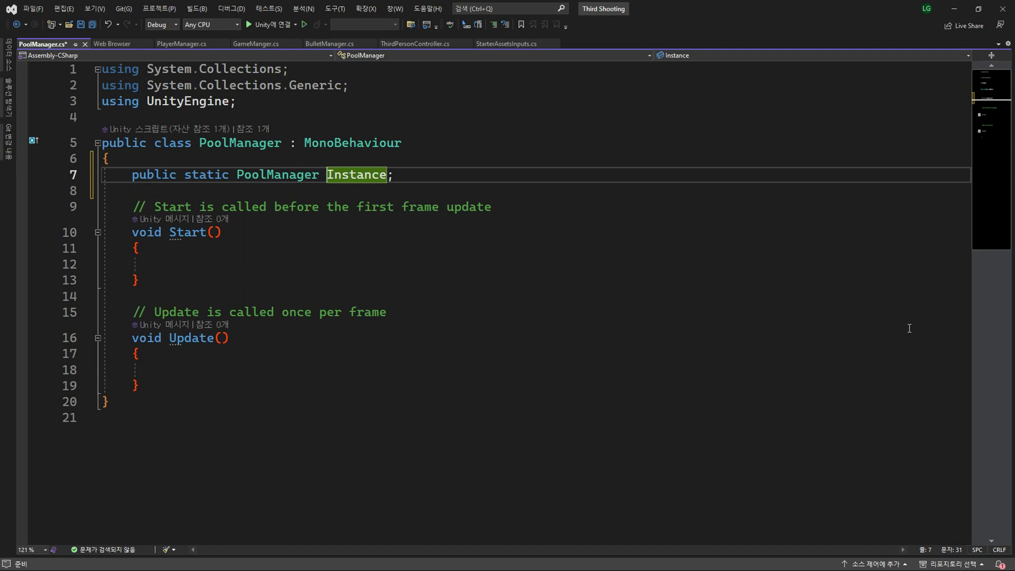
key(Delete)
text(i)
Write 'instance = this;' inside Start()
key(Down)
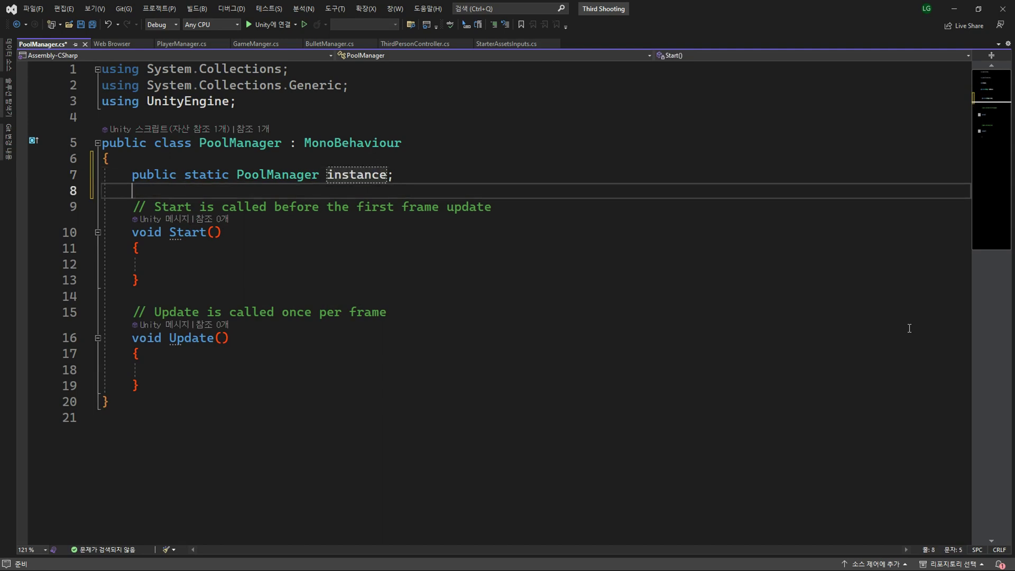
key(Down)
key(Down)
key(Down)
text(ins)
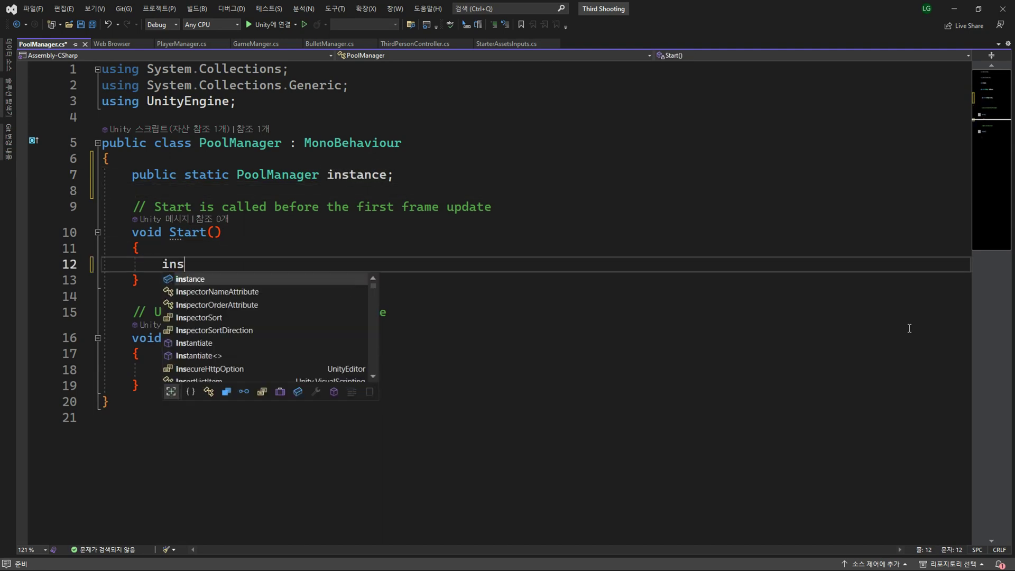
key(Tab)
text(= this;)
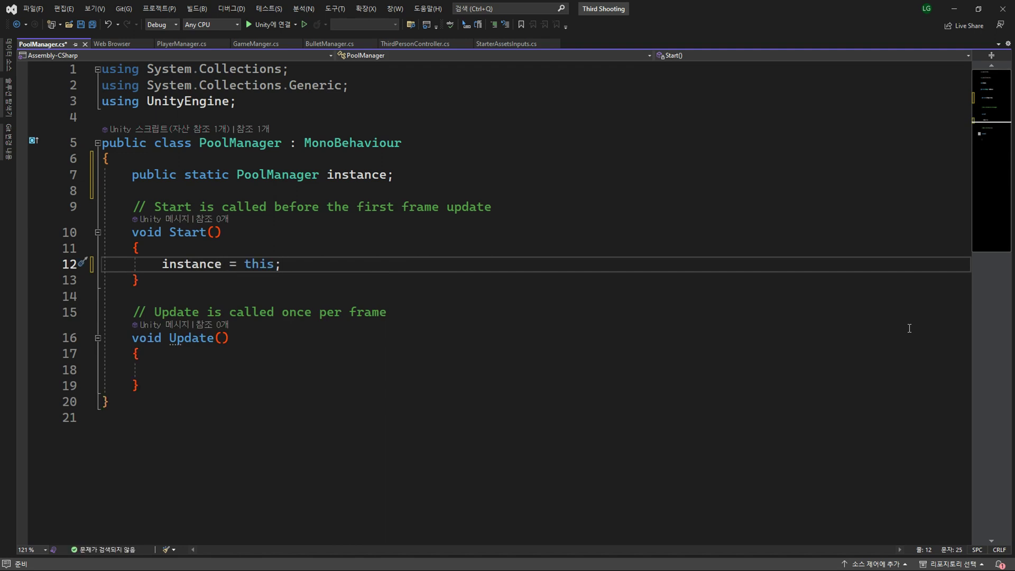
key(Up)
key(Up)
key(Up)
key(Up)
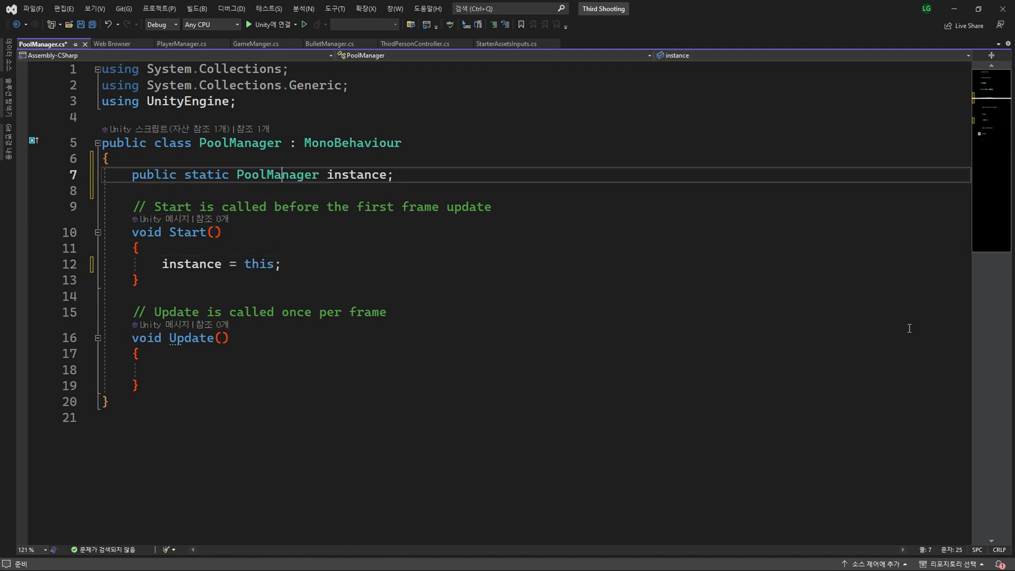
Add a '[SerializeField] private GameObject[] prefabs;' field below instance
key(End)
key(Return)
key(Return)
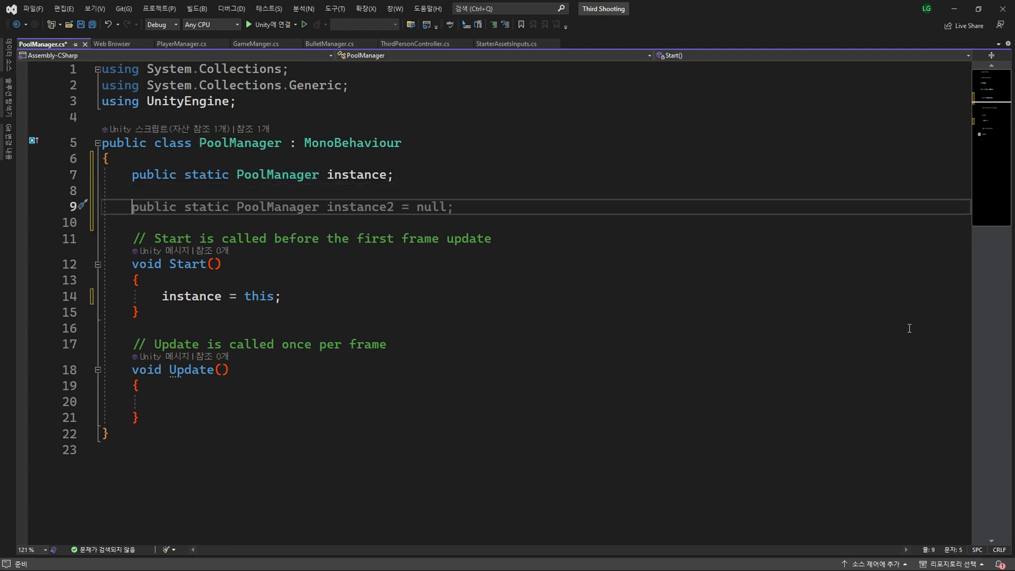
text([se)
text(r)
key(Tab)
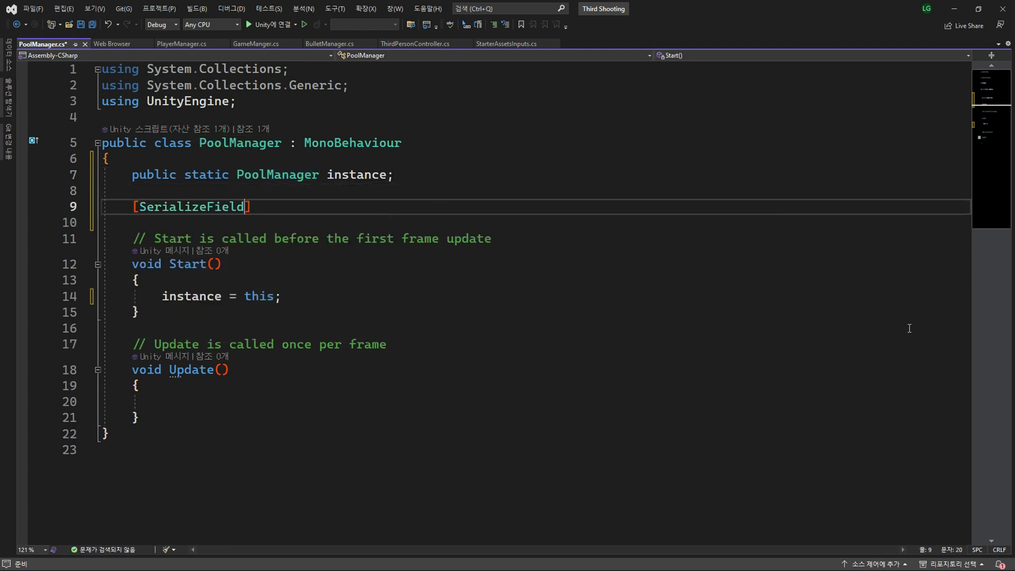
key(End)
key(Return)
text(private )
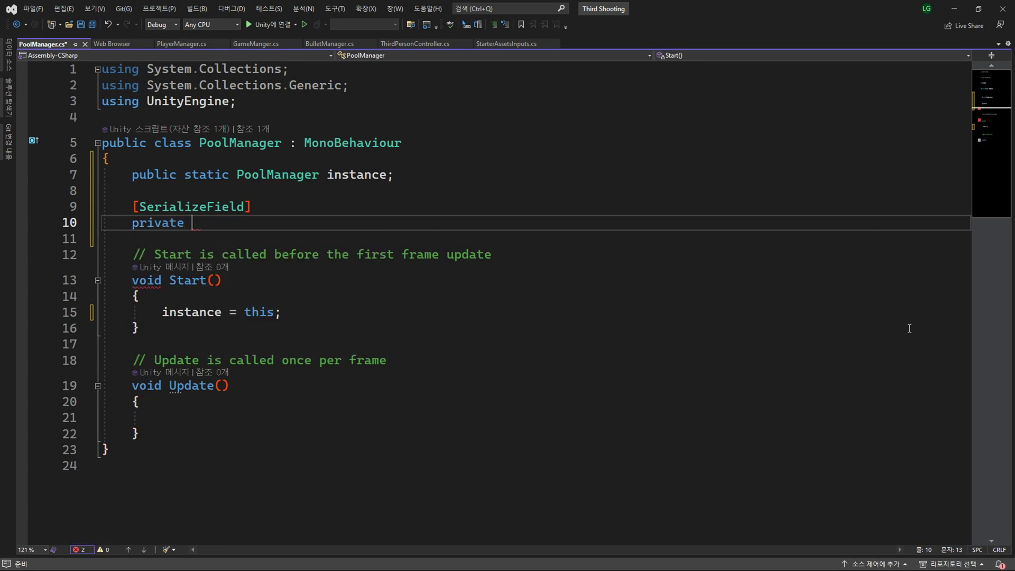
text(GameO)
key(Tab)
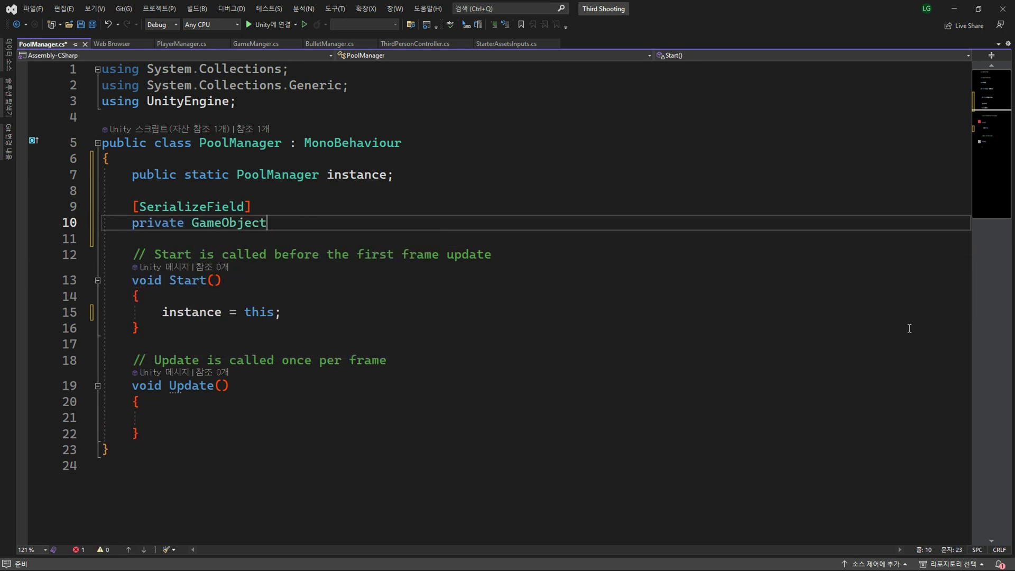
text([] pre)
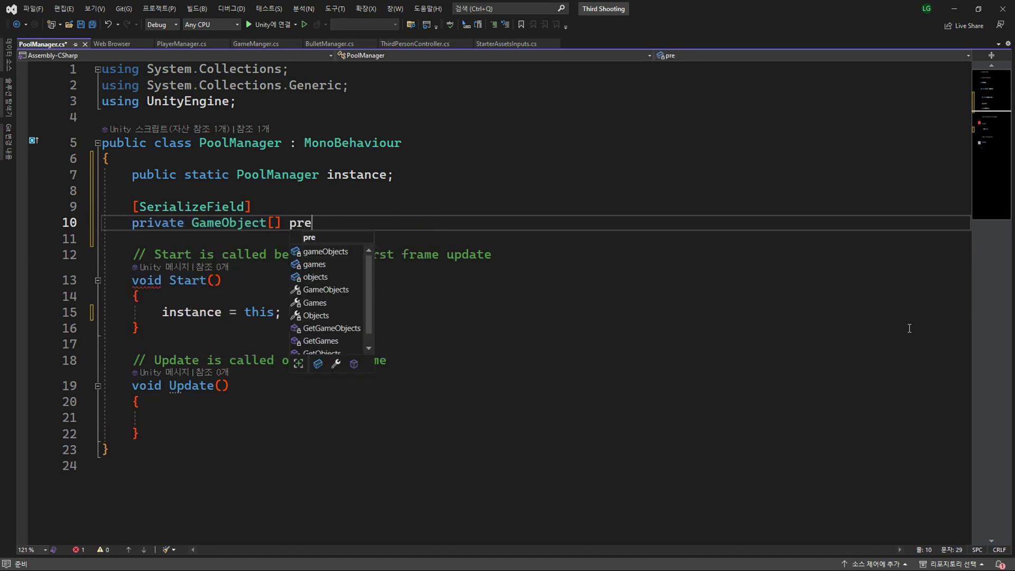
text(fabs;)
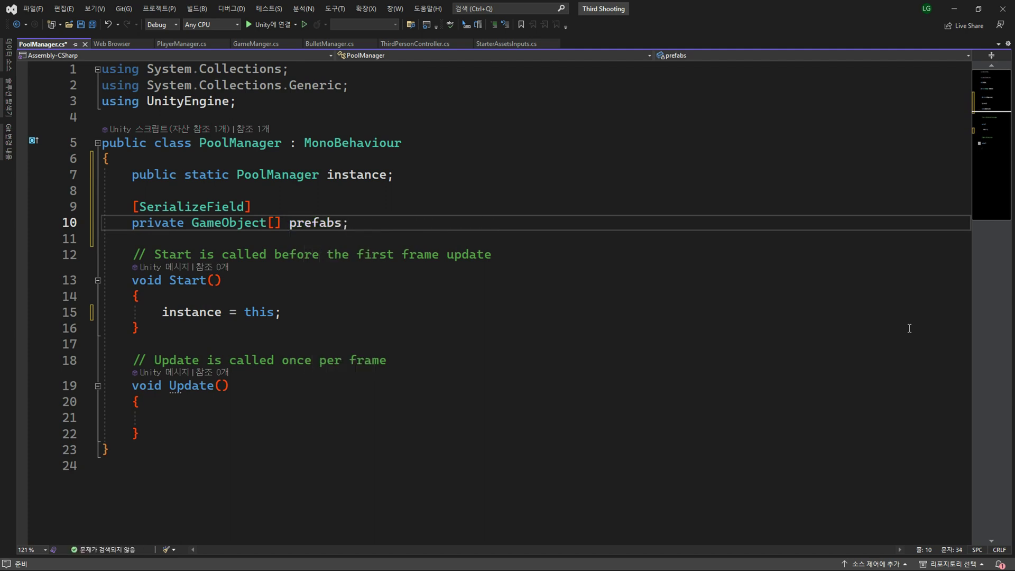
Add 'private int poolSize = 1;' and 'private List<GameObject>[] objPools;' fields
key(Return)
text(p)
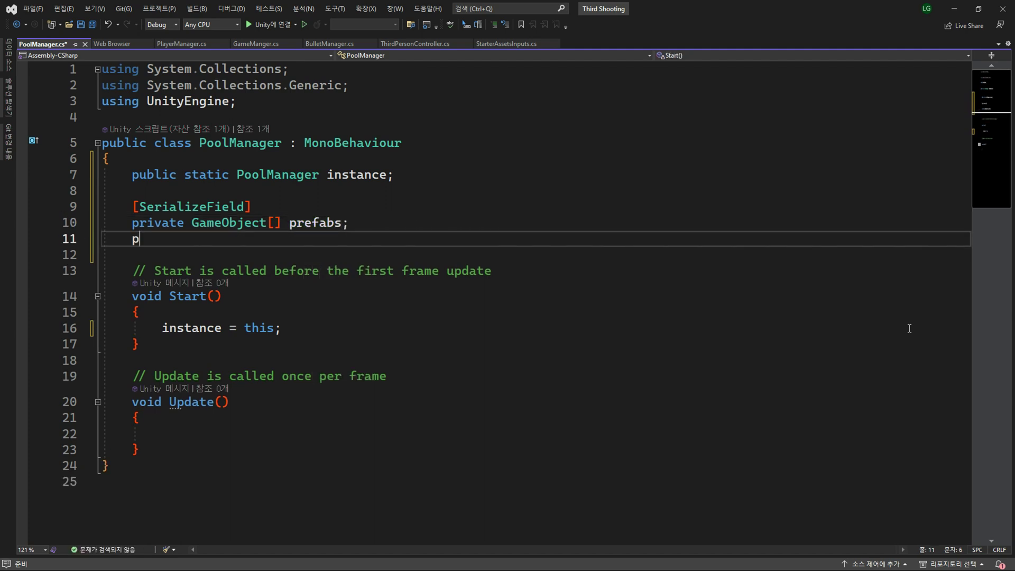
text(rivate int pool)
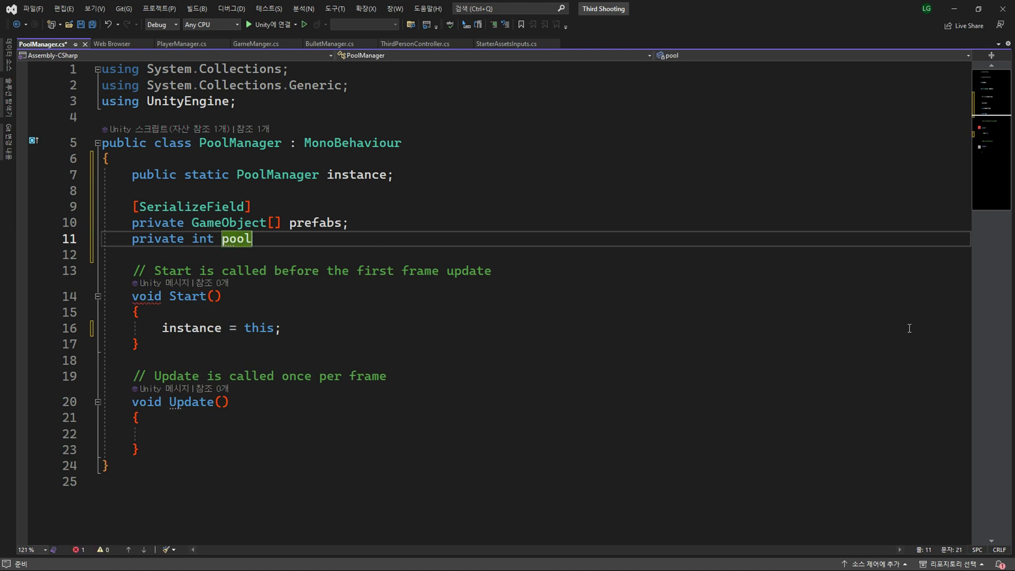
text(Size)
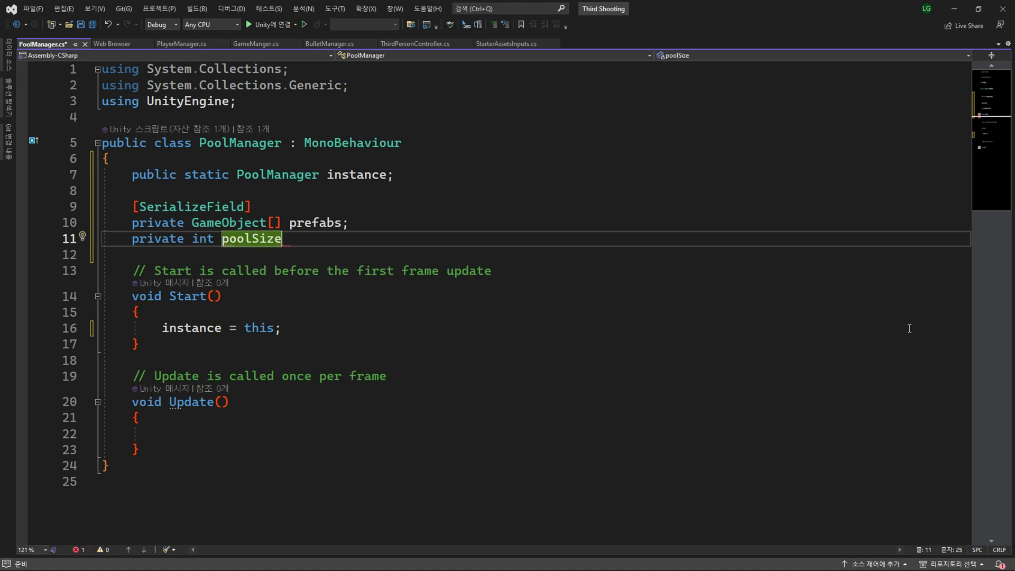
text( = 1;)
key(Return)
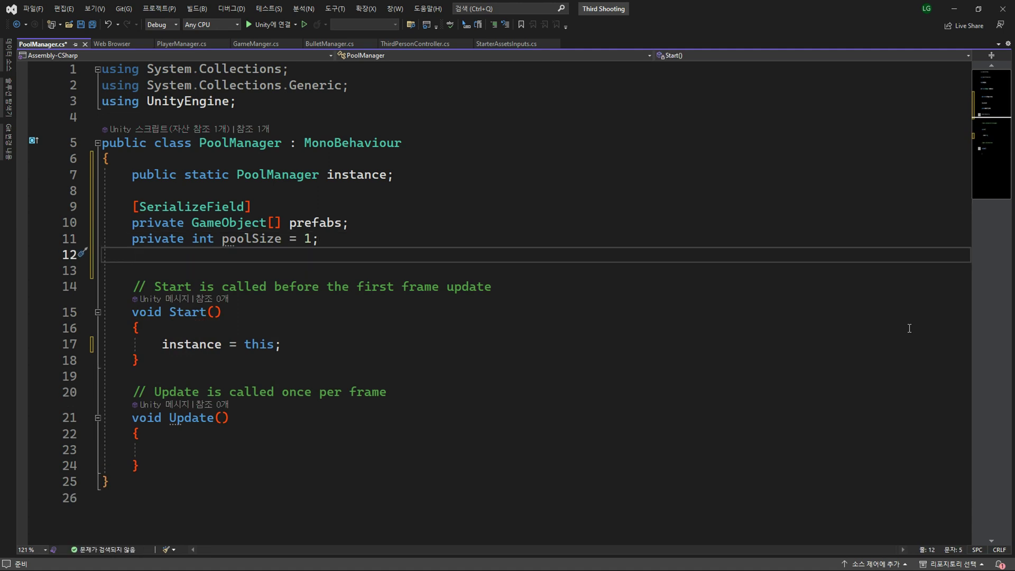
text(private Lis)
key(Tab)
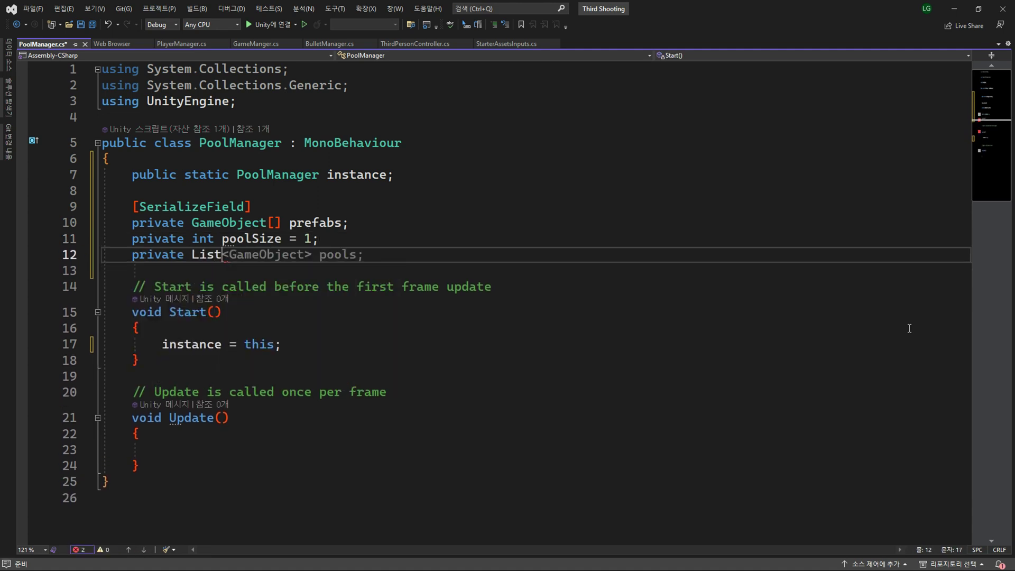
key(Tab)
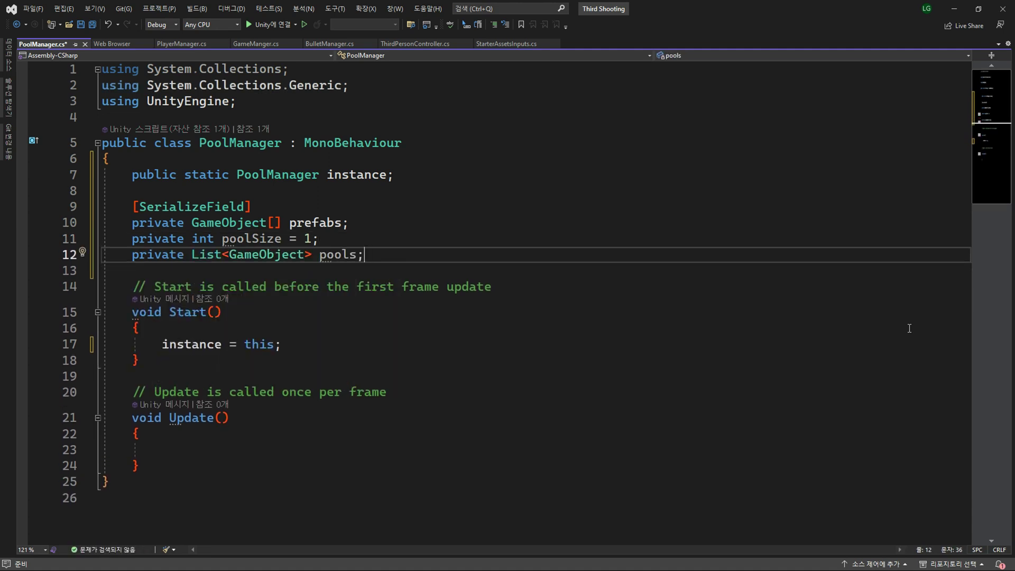
key(ctrl+z)
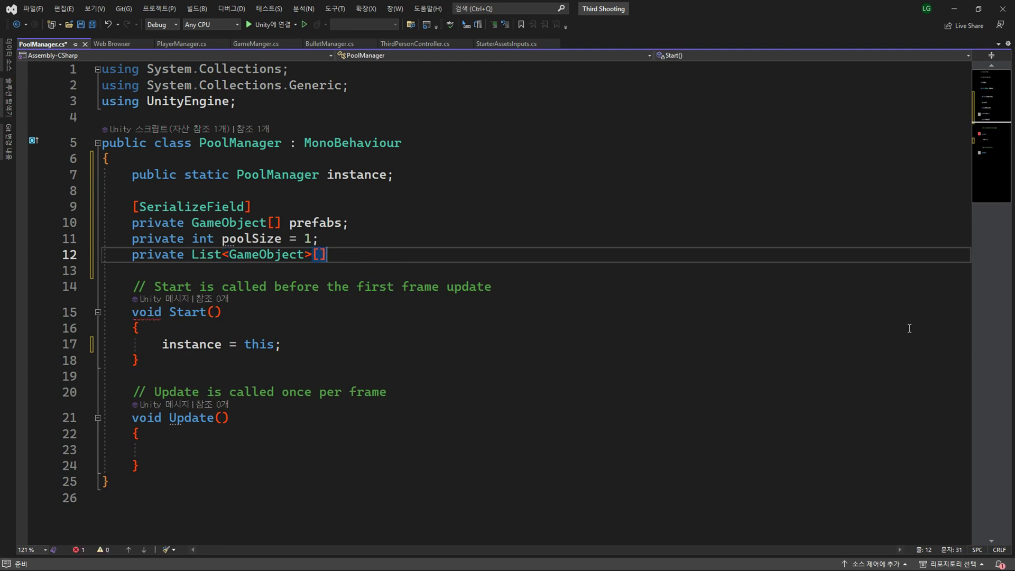
text( objPoo)
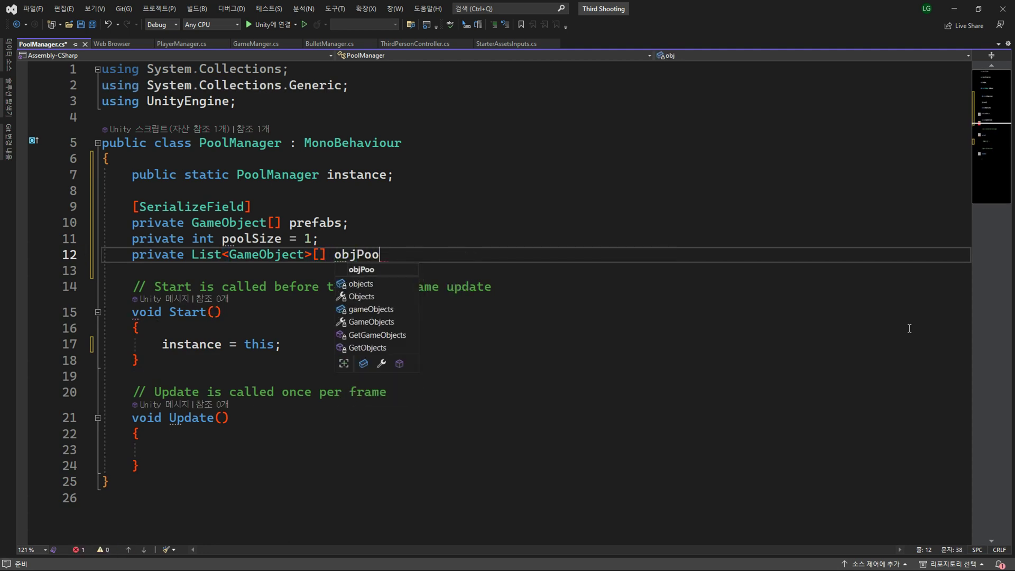
text(ls;)
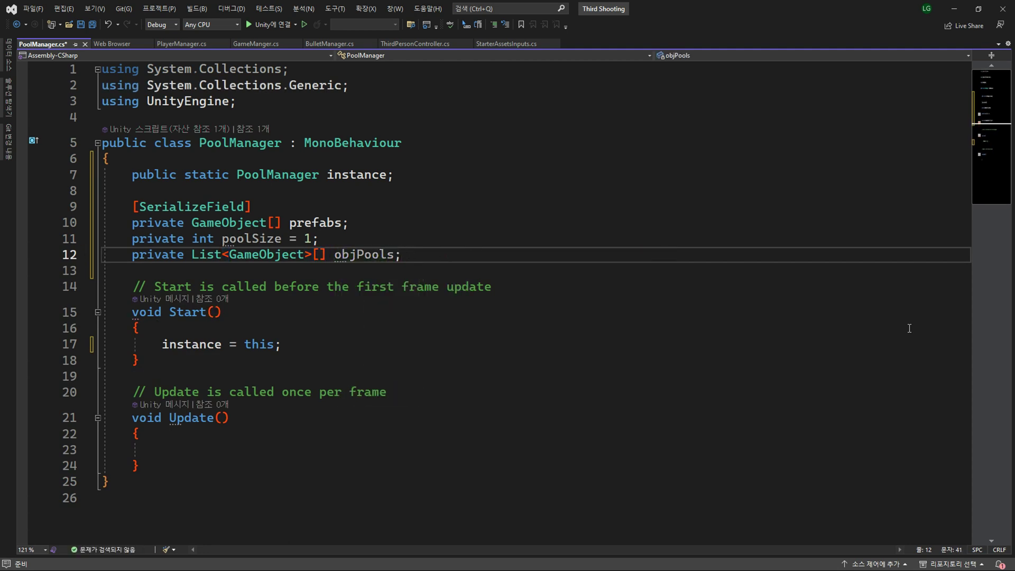
key(Down)
key(Down)
key(Down)
key(Down)
key(Down)
key(Down)
key(Down)
key(Down)
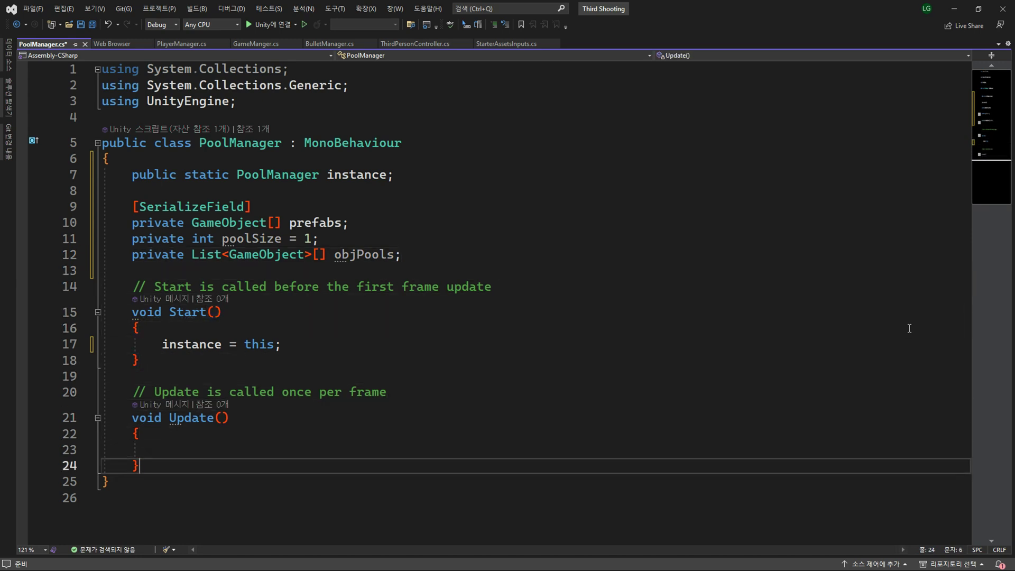
key(shift+Up)
key(shift+Up)
key(shift+Up)
Replace Update() with an InitObjPool() method that sizes objPools to prefabs.Length
key(BackSpace)
key(BackSpace)
key(BackSpace)
key(Return)
key(Return)
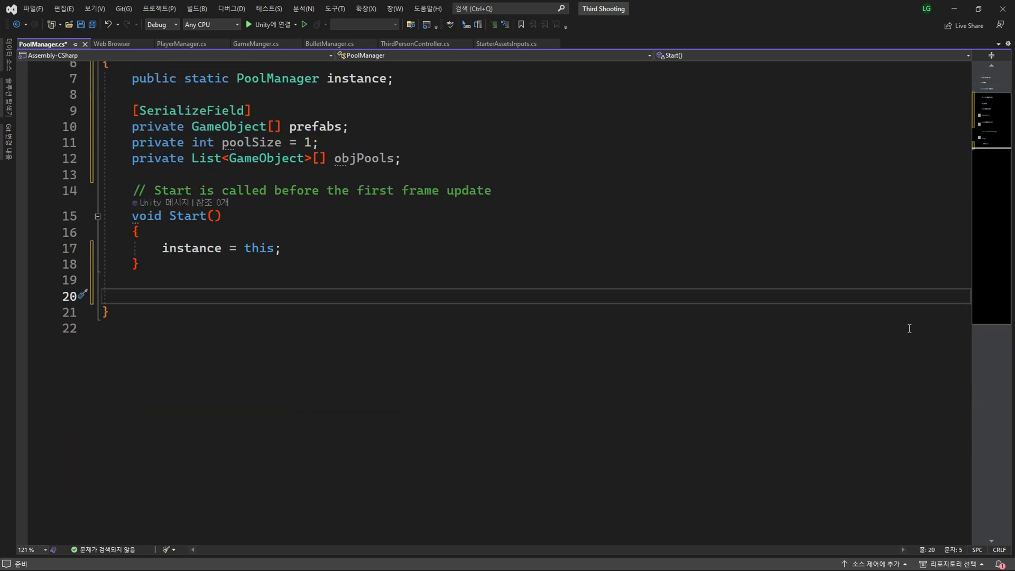
text(private void I)
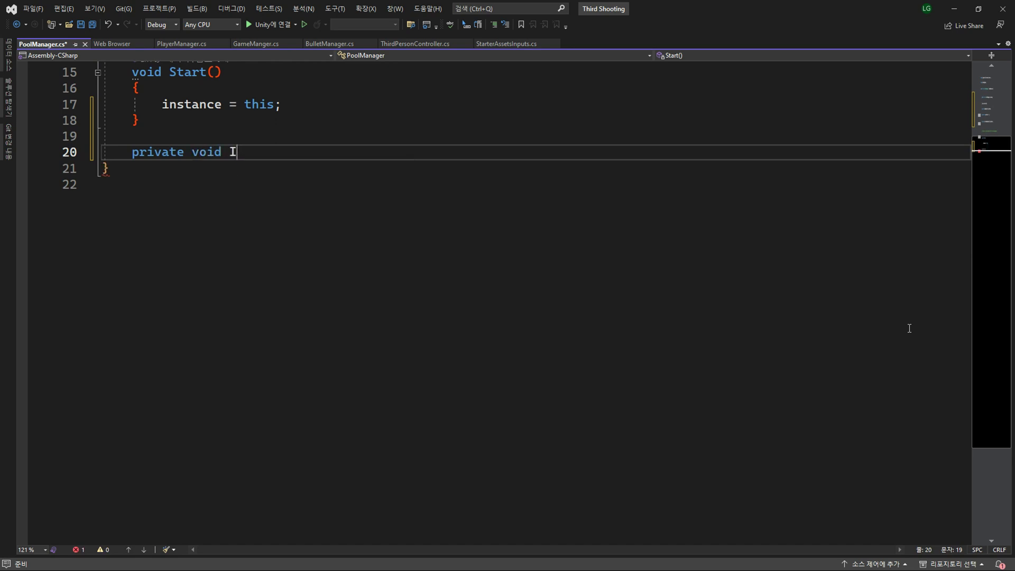
text(nitObjPool)
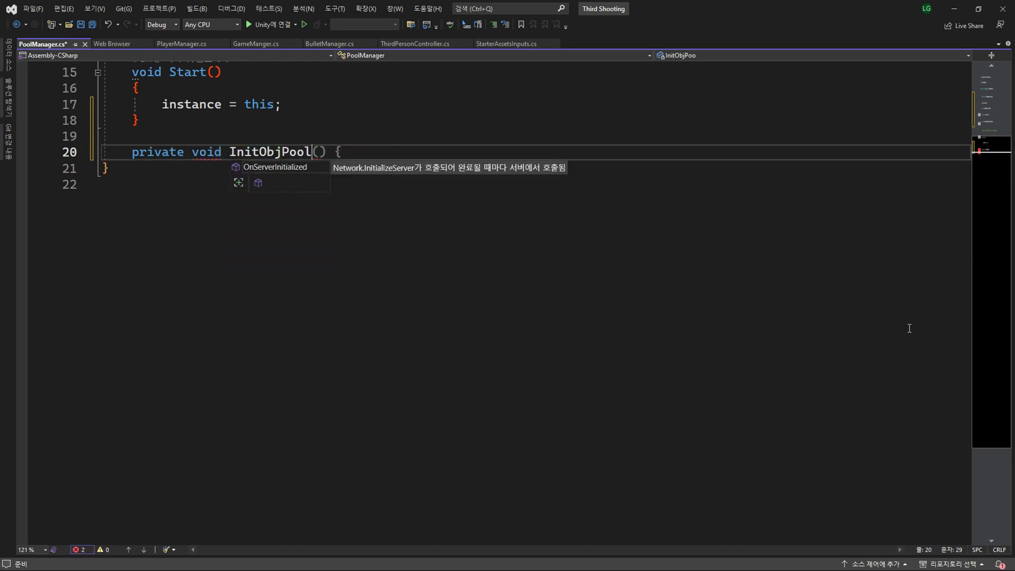
text(())
key(Return)
text({)
key(Return)
text(obj)
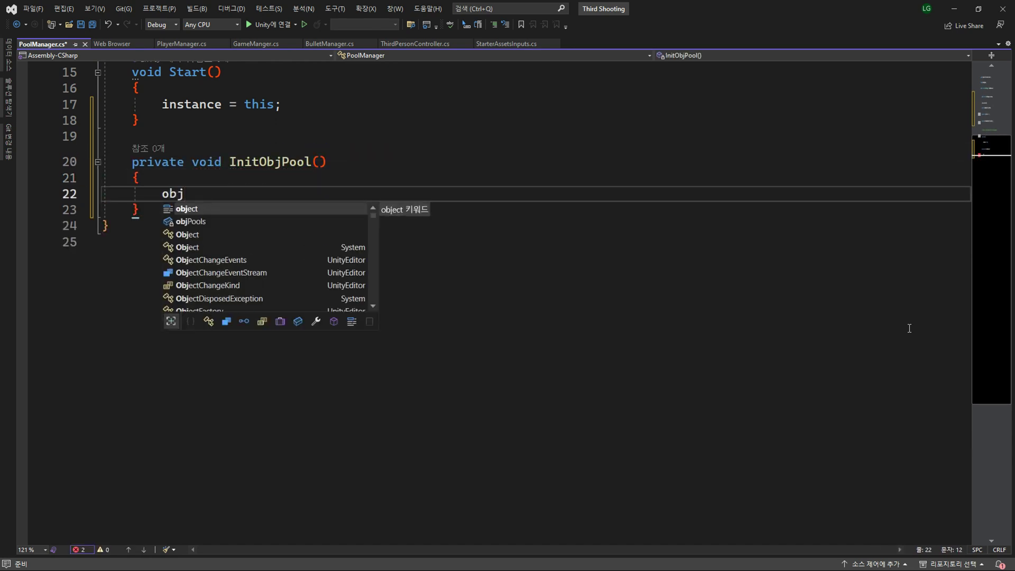
text(P)
key(Tab)
text(= new )
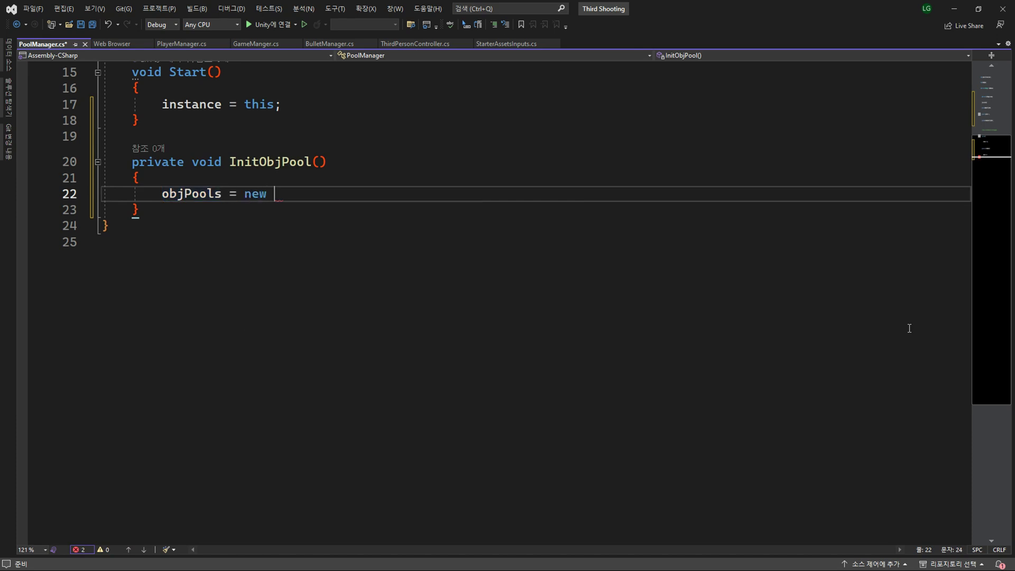
text(Lis)
key(Tab)
text([])
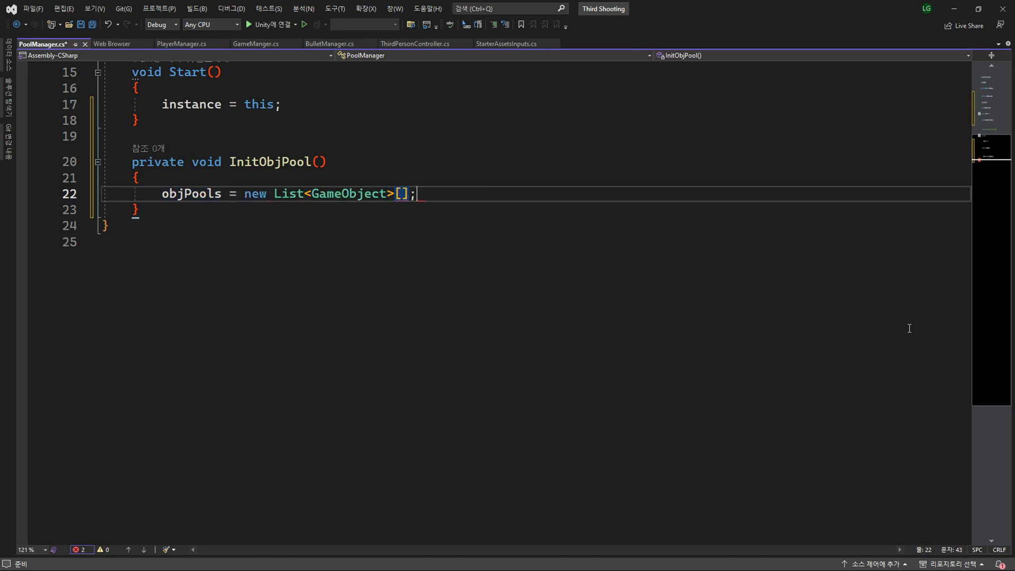
key(Tab)
text(.)
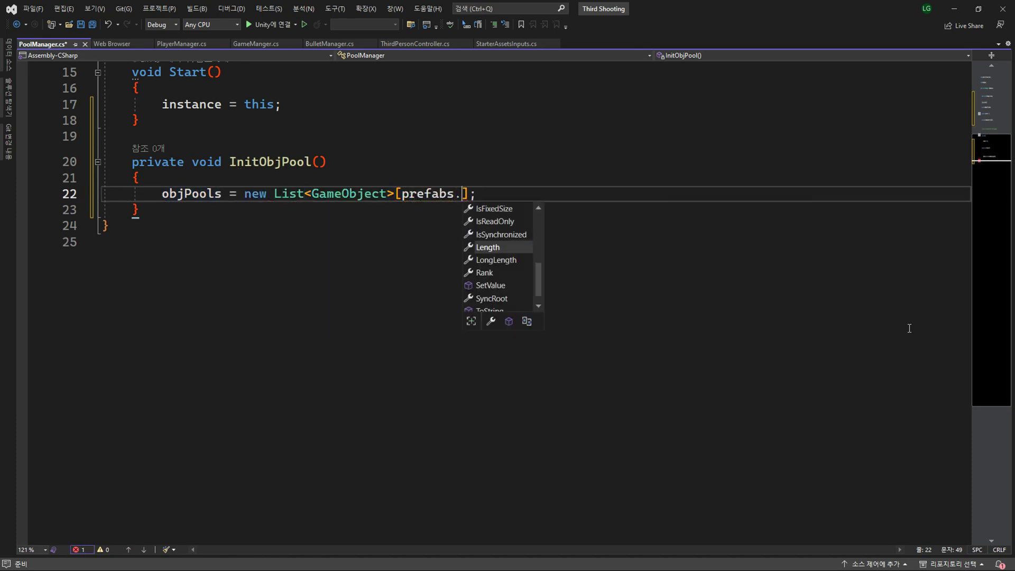
key(Tab)
Loop over prefabs.Length assigning objPools[i] = new List<GameObject>() for each prefab
key(Return)
key(Return)
text(fo)
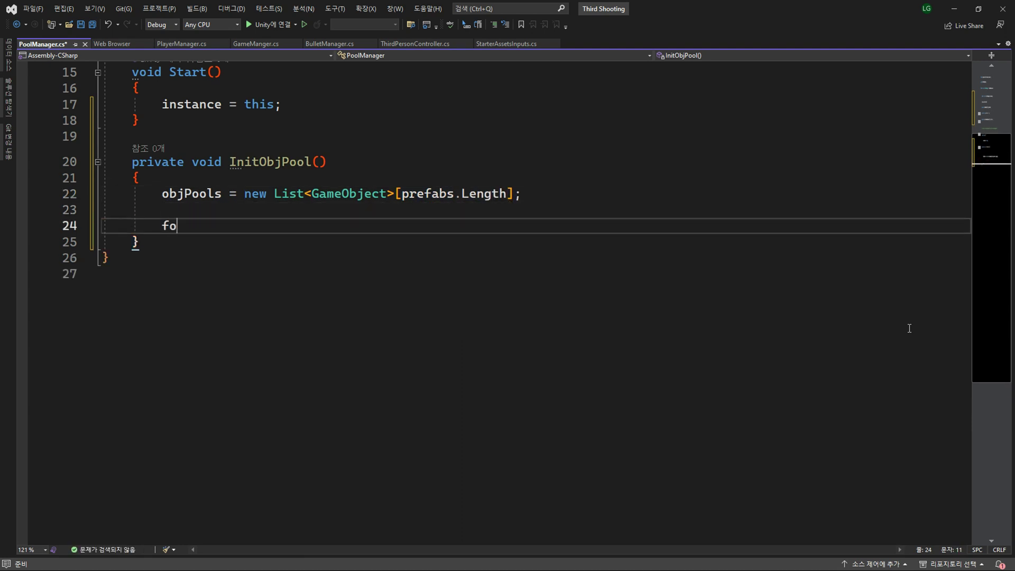
text(r)
key(Tab)
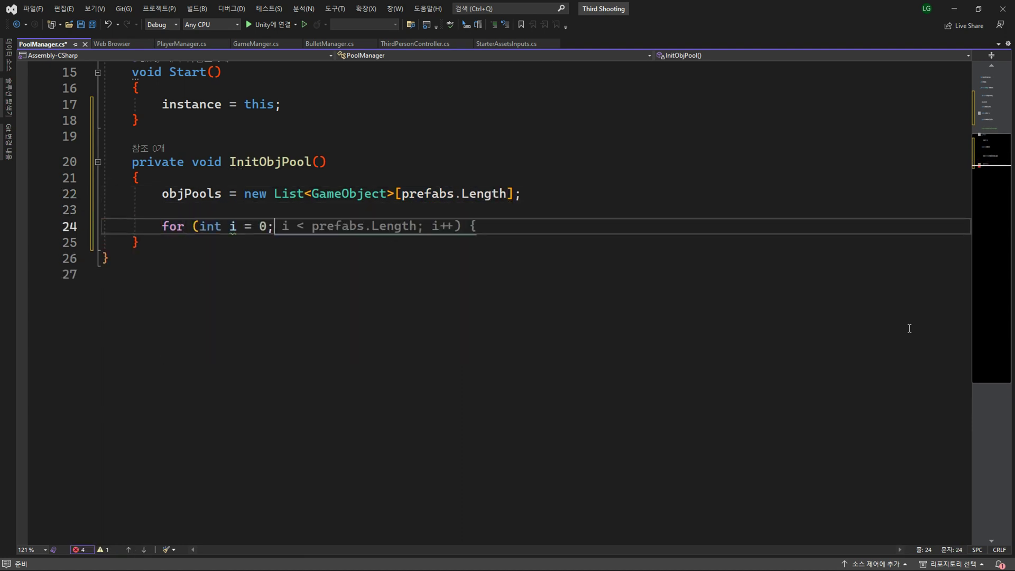
key(Tab)
key(Return)
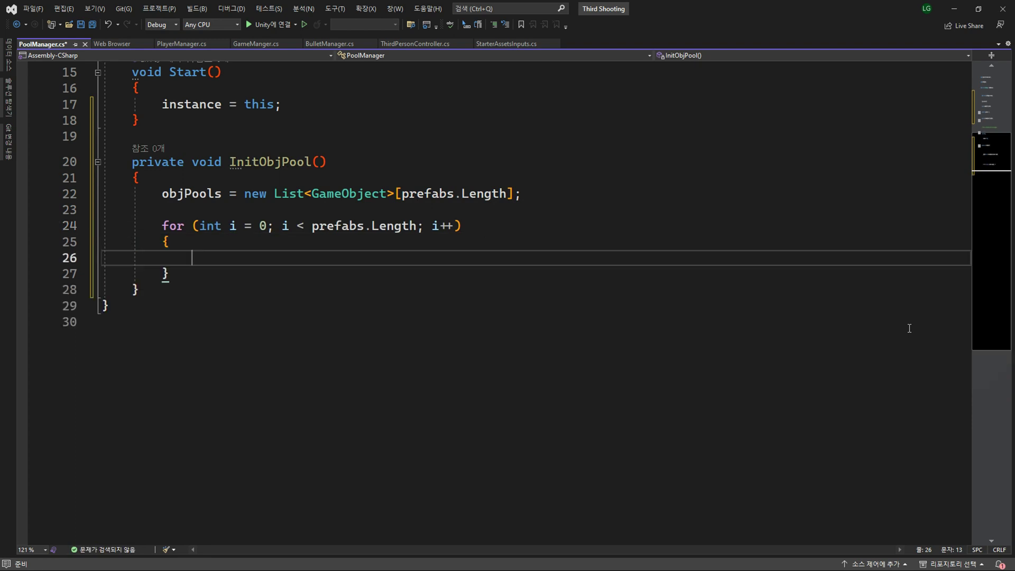
key(Tab)
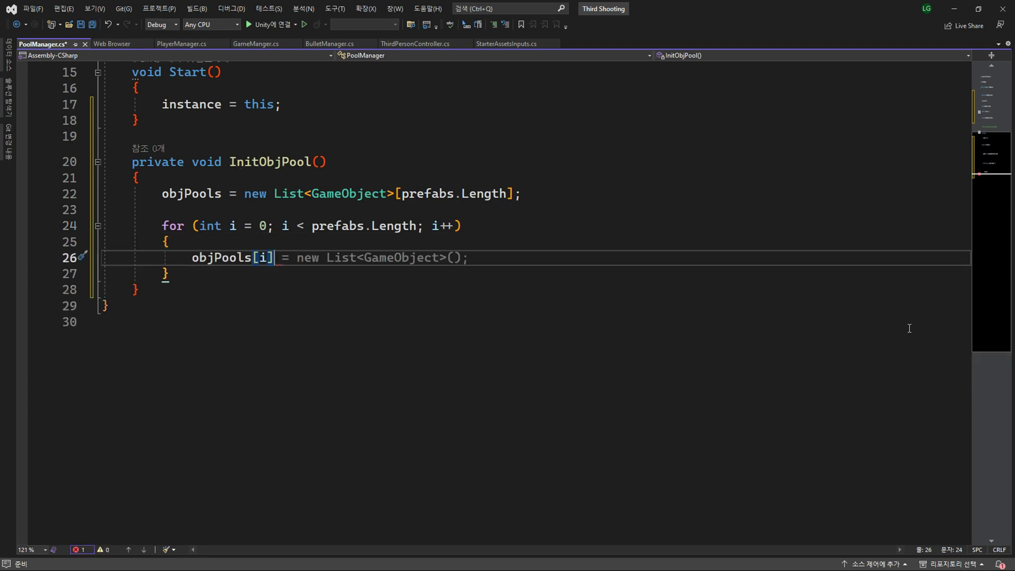
key(Tab)
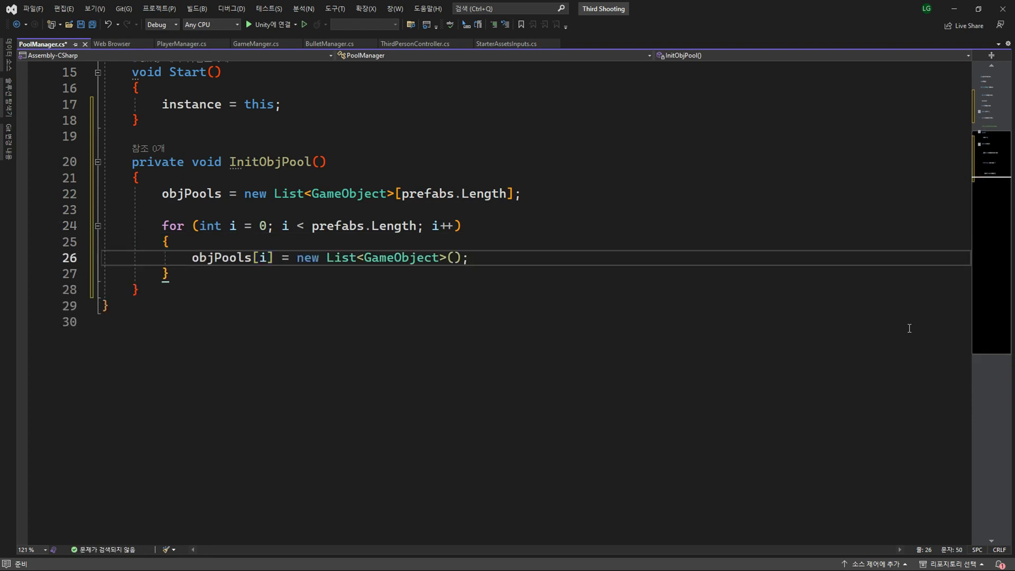
key(Return)
key(Return)
text(for (int j = 0)
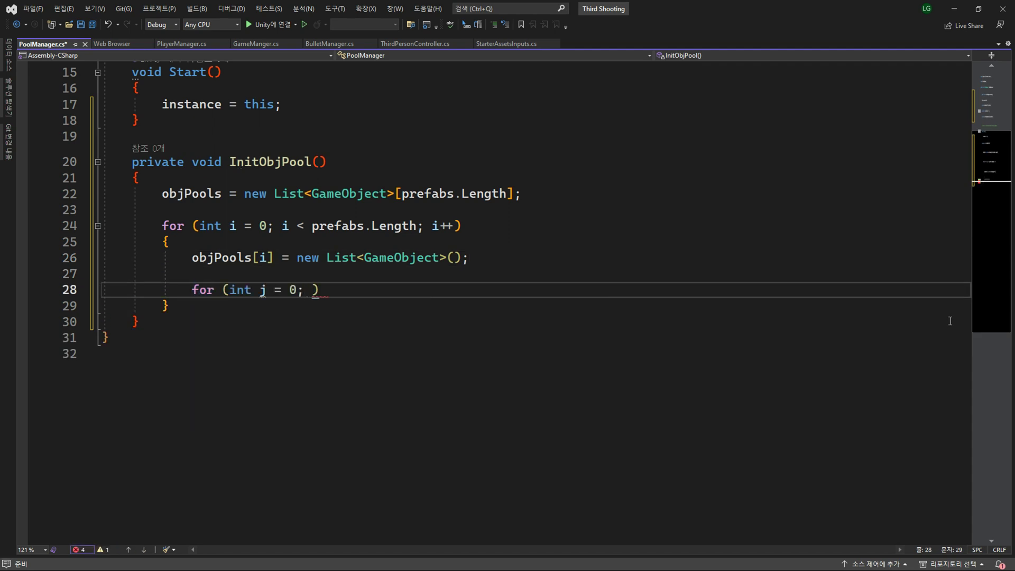
text( pool)
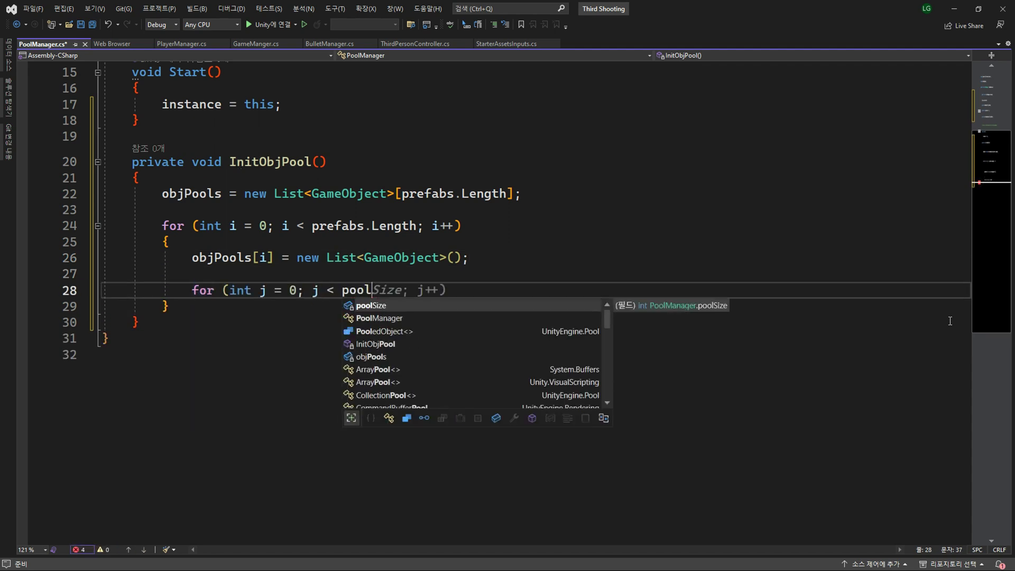
Add an inner loop up to poolSize that instantiates prefabs[i] as obj
key(Tab)
key(Tab)
key(Return)
text({)
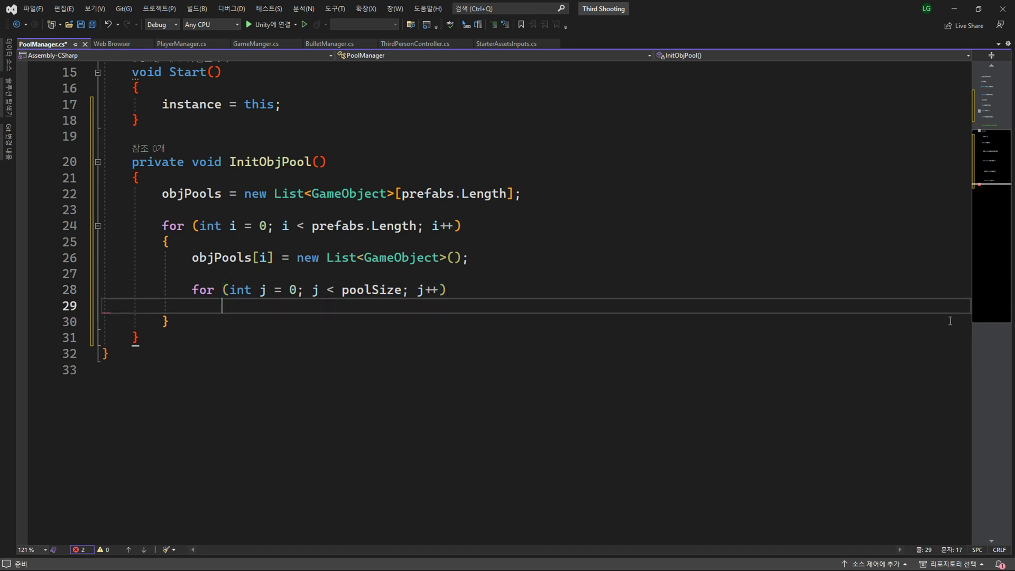
key(Return)
text(GameO)
key(Tab)
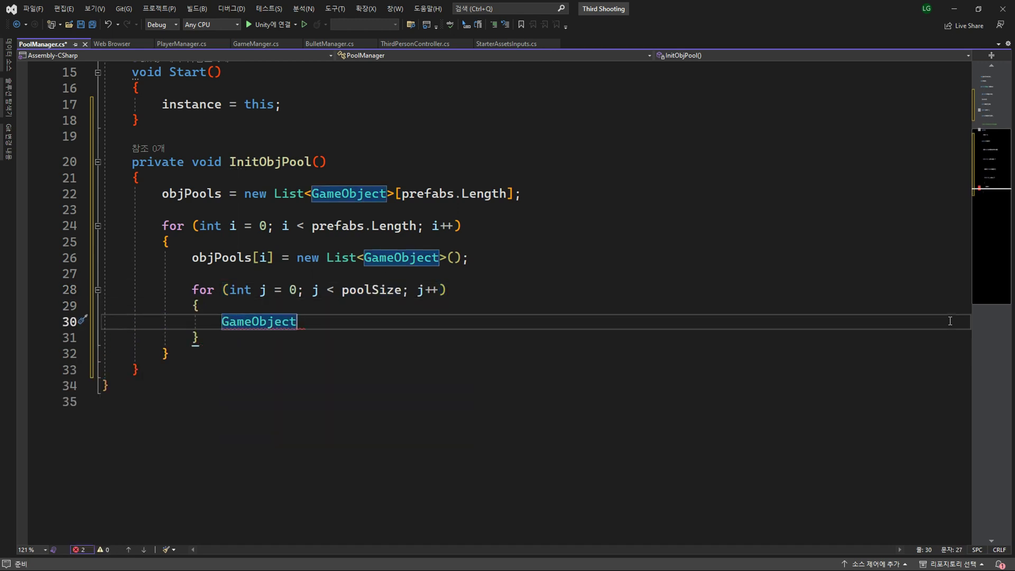
text( obj = Ins)
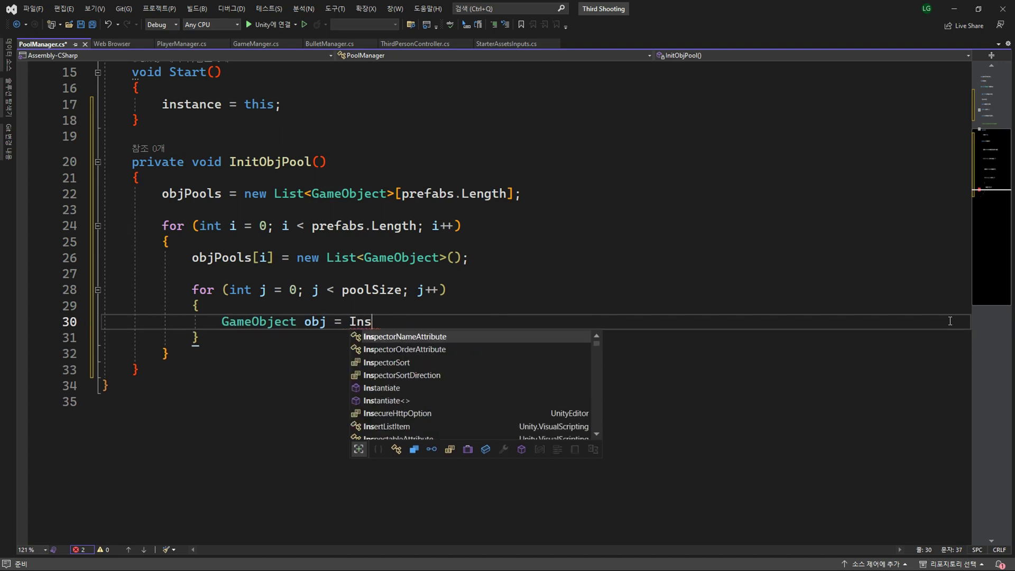
key(Down)
key(Down)
key(Down)
key(Tab)
text(()
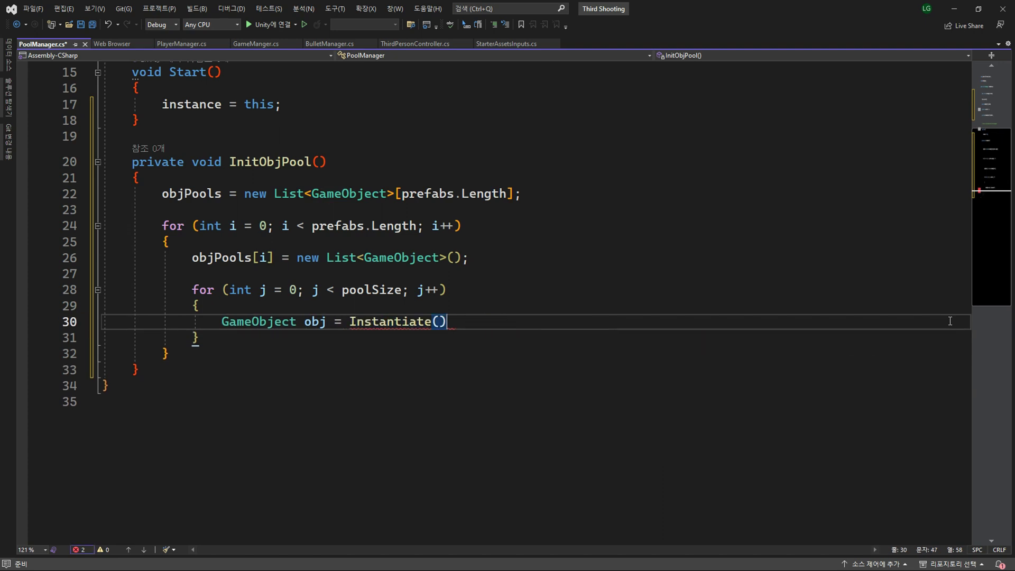
text(pre)
key(Tab)
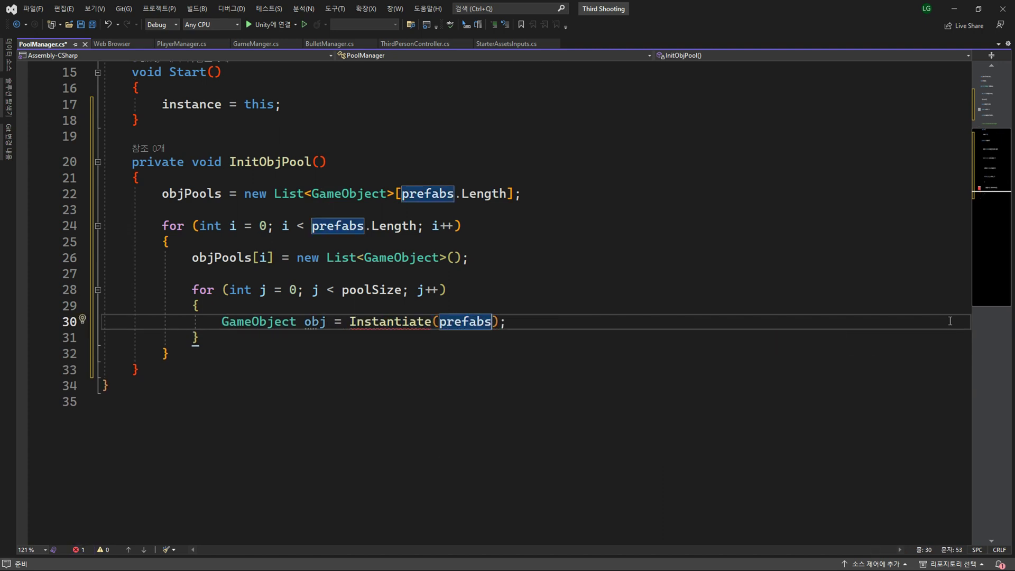
text([i)
key(End)
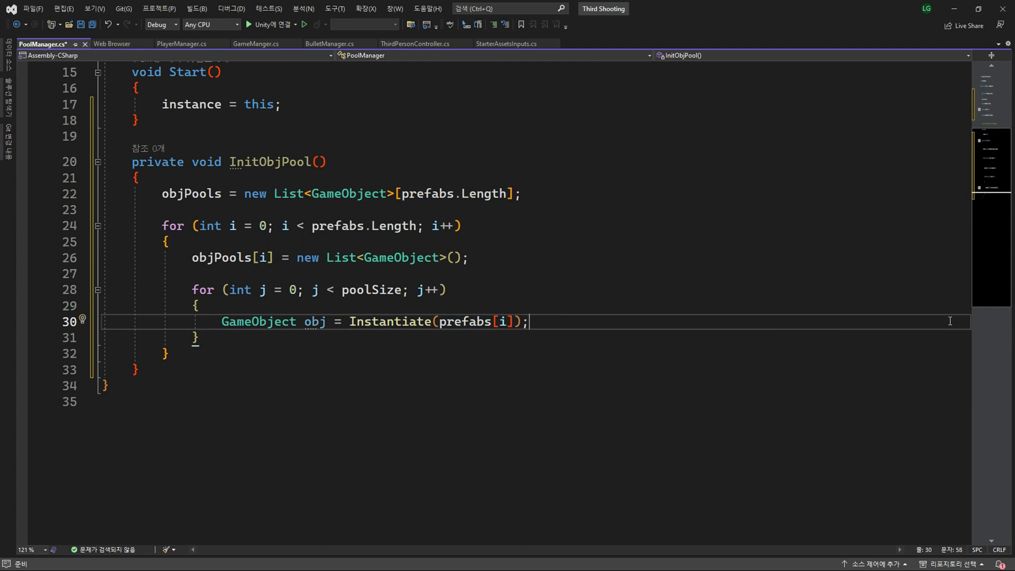
Deactivate each obj with SetActive(false) and add it to objPools[i]
key(Return)
text(obj.Se)
key(Tab)
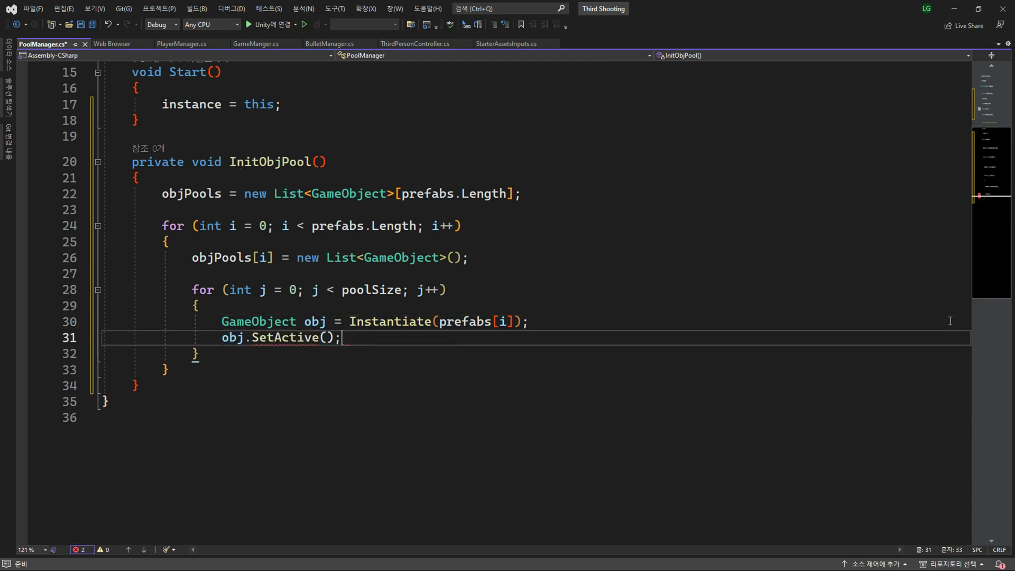
text(fa)
key(Tab)
key(Return)
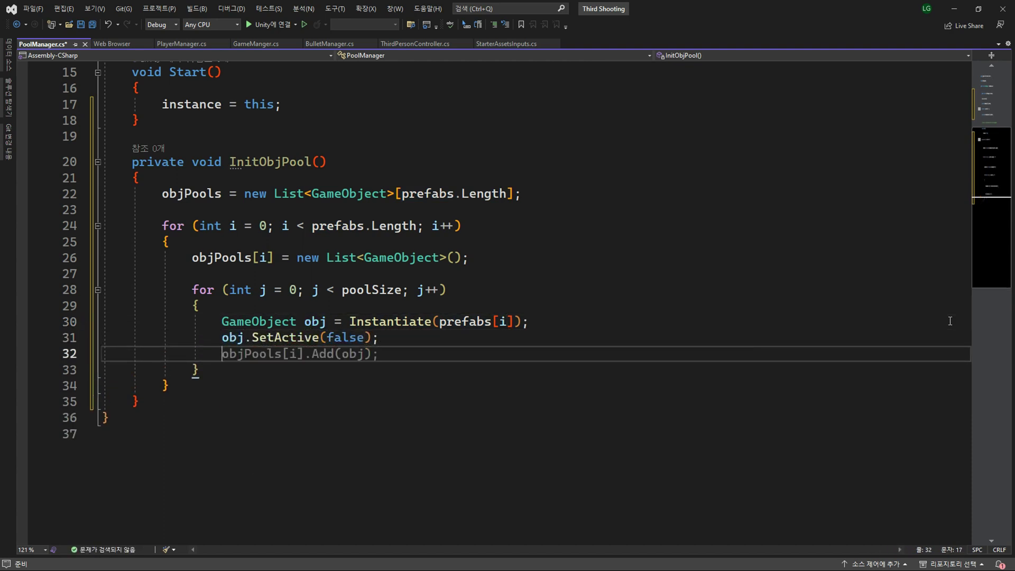
key(Tab)
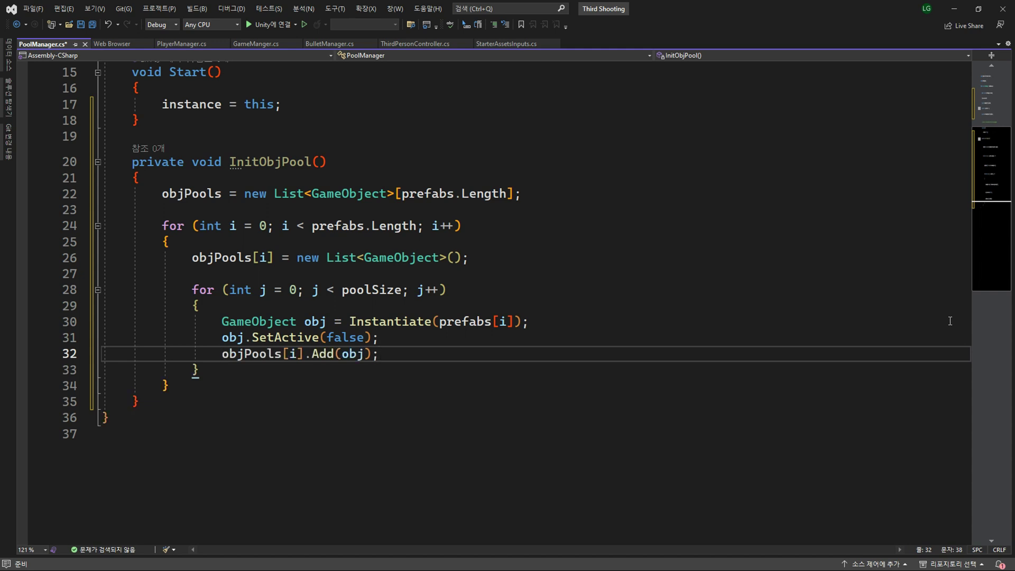
Call InitObjPool(); from Start() after instance = this, then return to Unity
drag(230, 162, 327, 162)
key(ctrl+c)
click(290, 103)
key(Return)
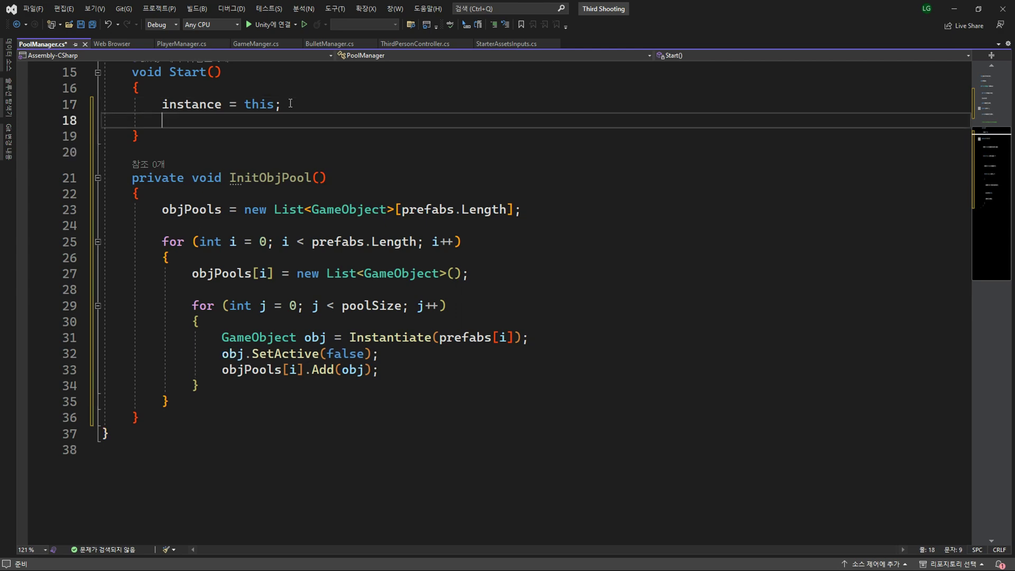
key(ctrl+v)
text(;)
key(Up)
click(290, 103)
key(Return)
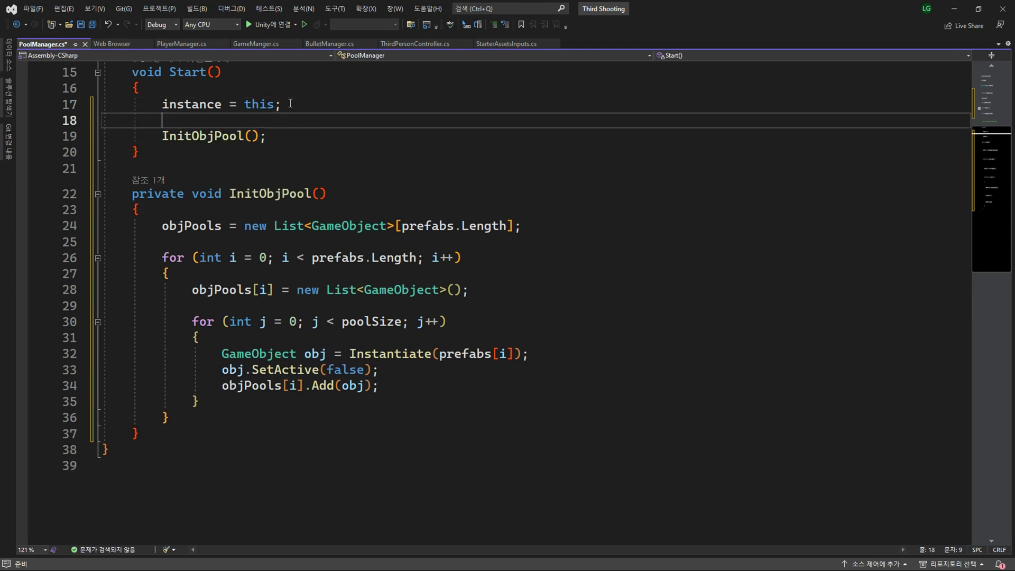
key(alt+Tab)
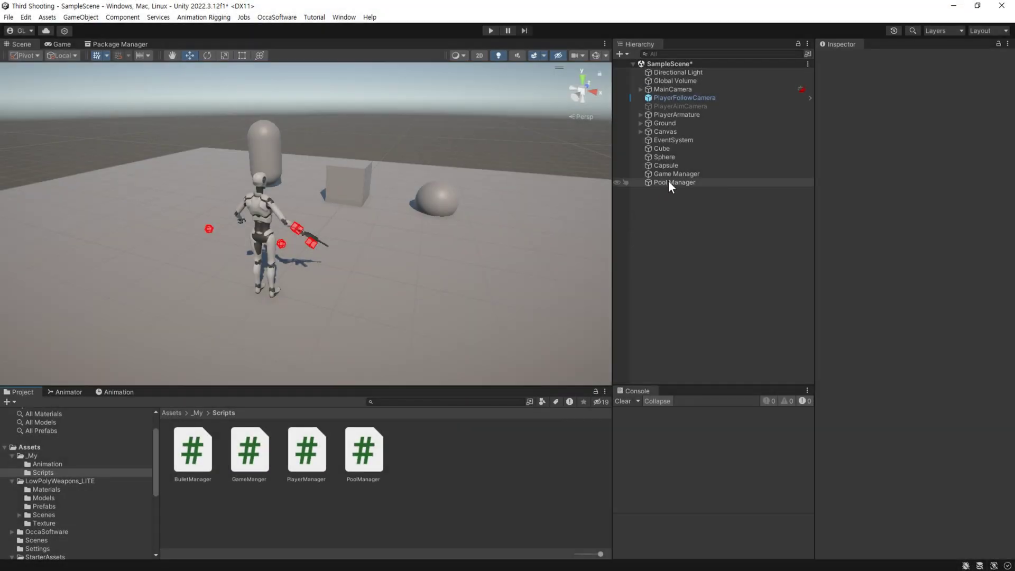
Select Pool Manager and add the BulletLite_02 prefab to its Prefabs list
click(668, 182)
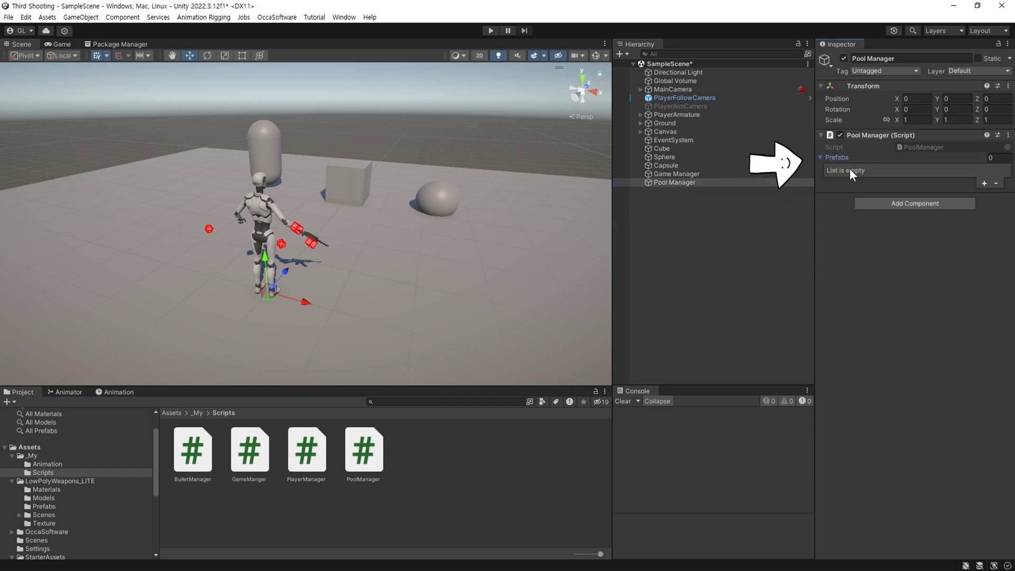
click(33, 457)
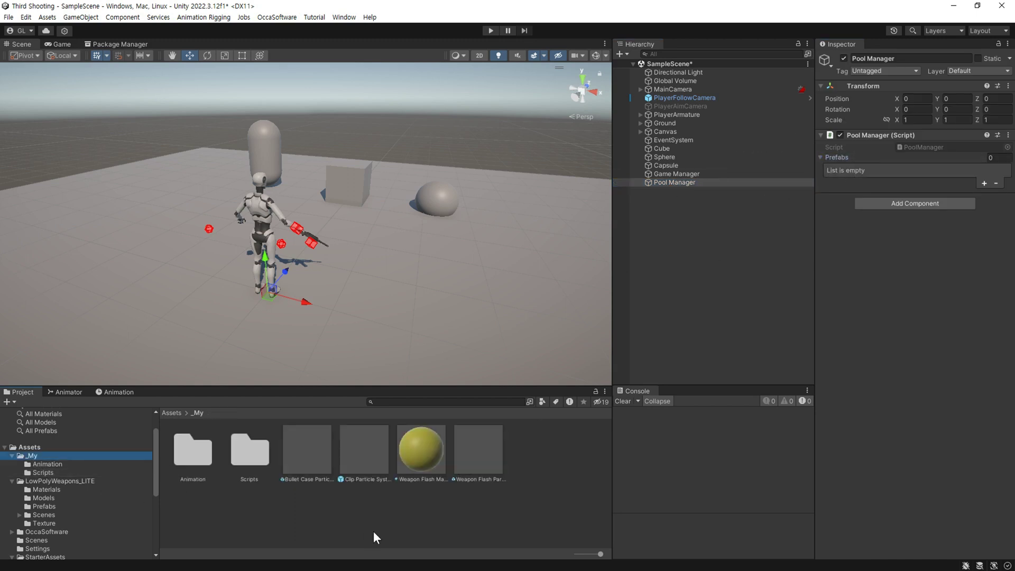
click(45, 506)
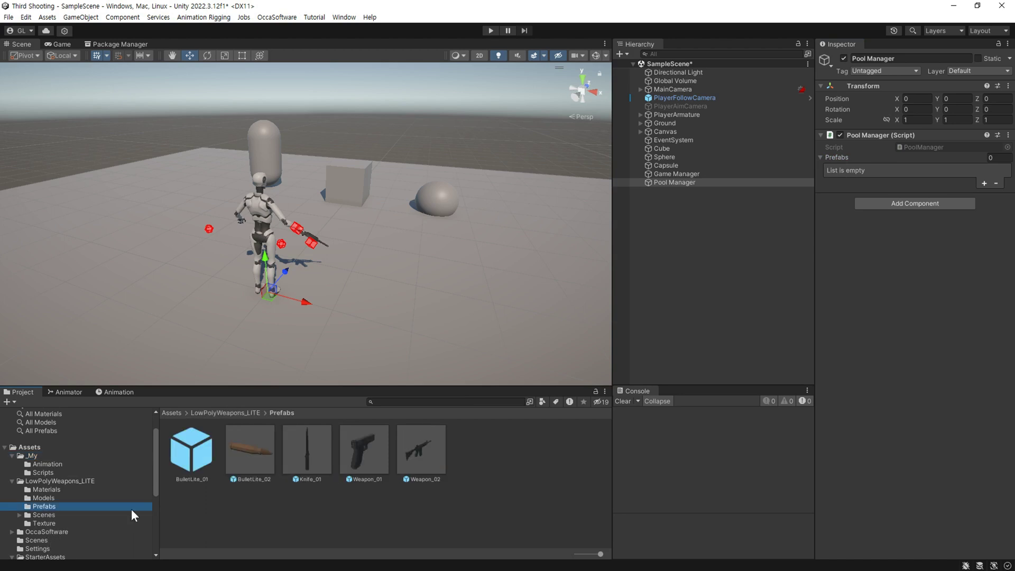
drag(255, 453, 867, 168)
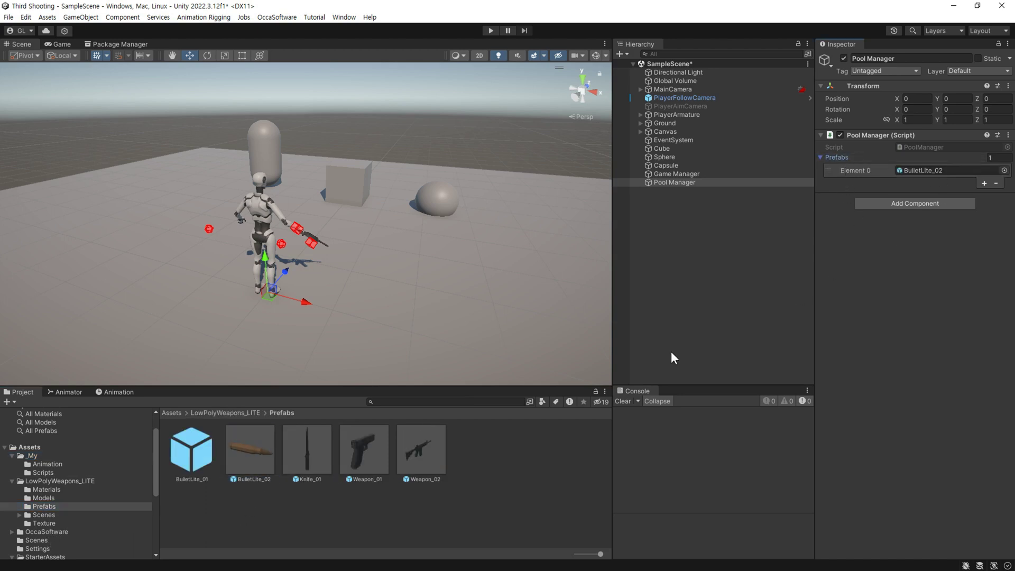
Add the Weapon Flash, Bullet Case and Clip particle system prefabs to Prefabs, then enter Play mode
click(34, 458)
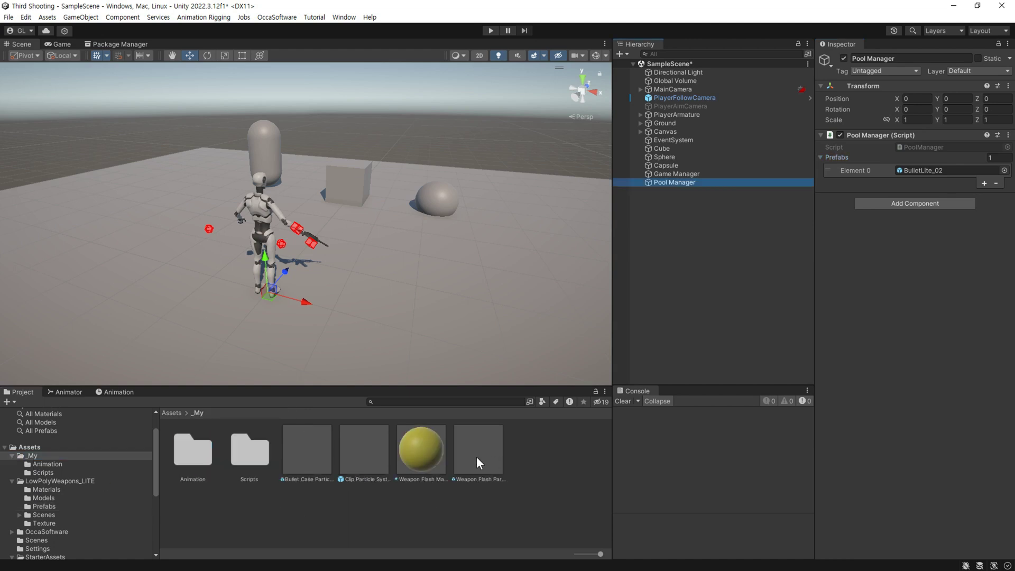
drag(477, 456, 899, 157)
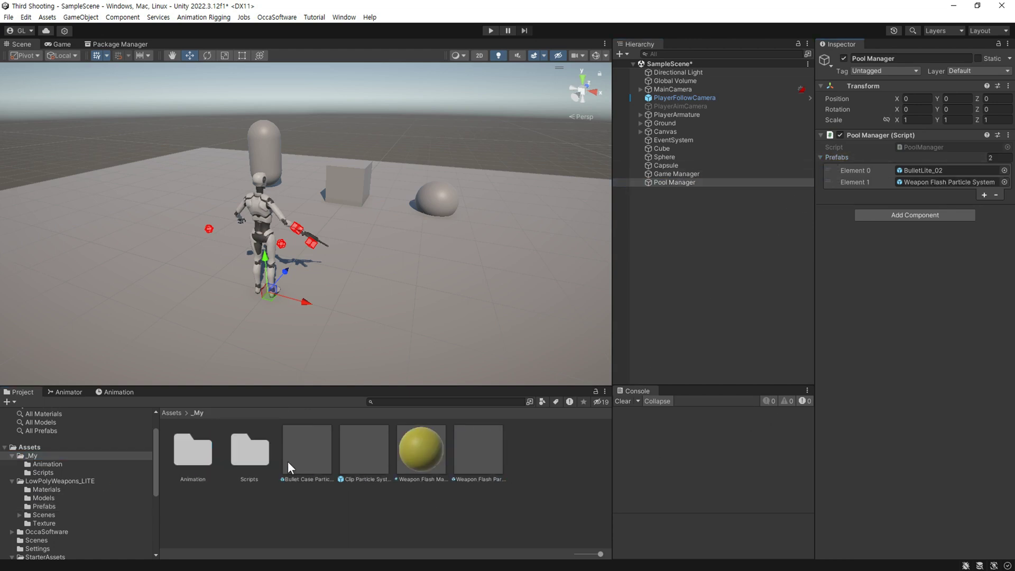
mouse_move(305, 460)
mouse_down()
mouse_move(564, 371)
mouse_move(856, 157)
mouse_up()
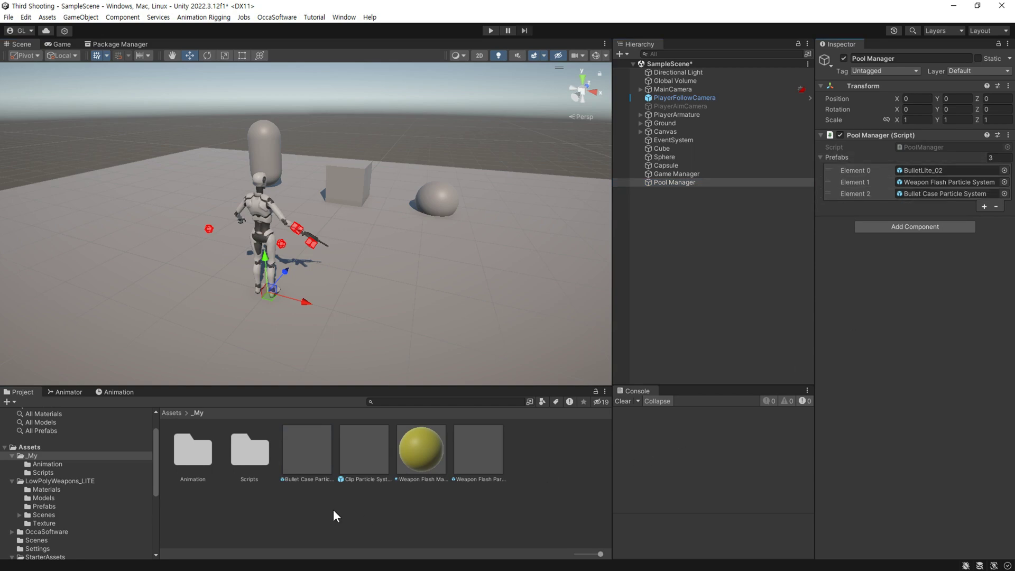
mouse_move(365, 468)
mouse_down()
mouse_move(478, 447)
mouse_move(867, 158)
mouse_up()
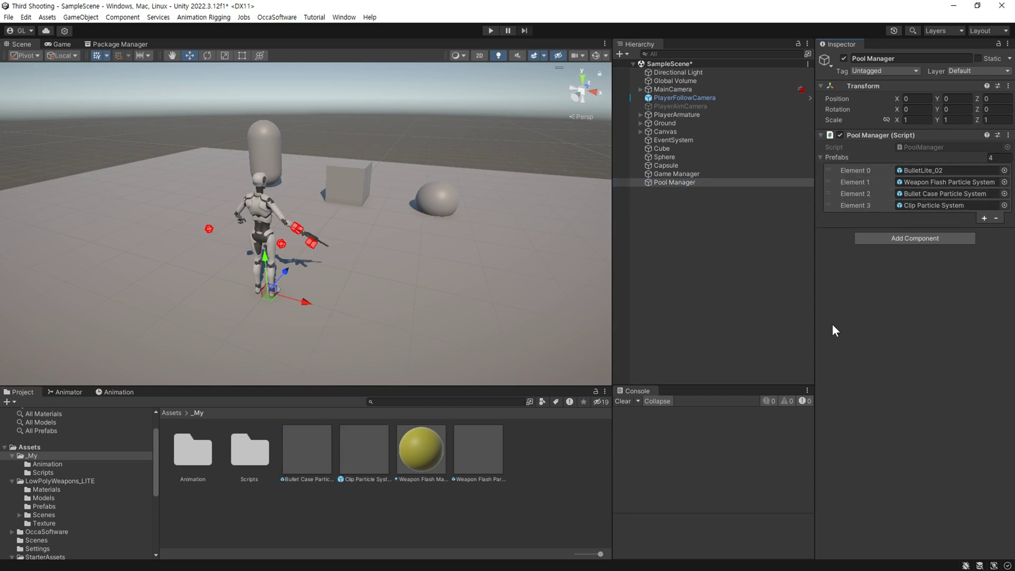
key(ctrl+p)
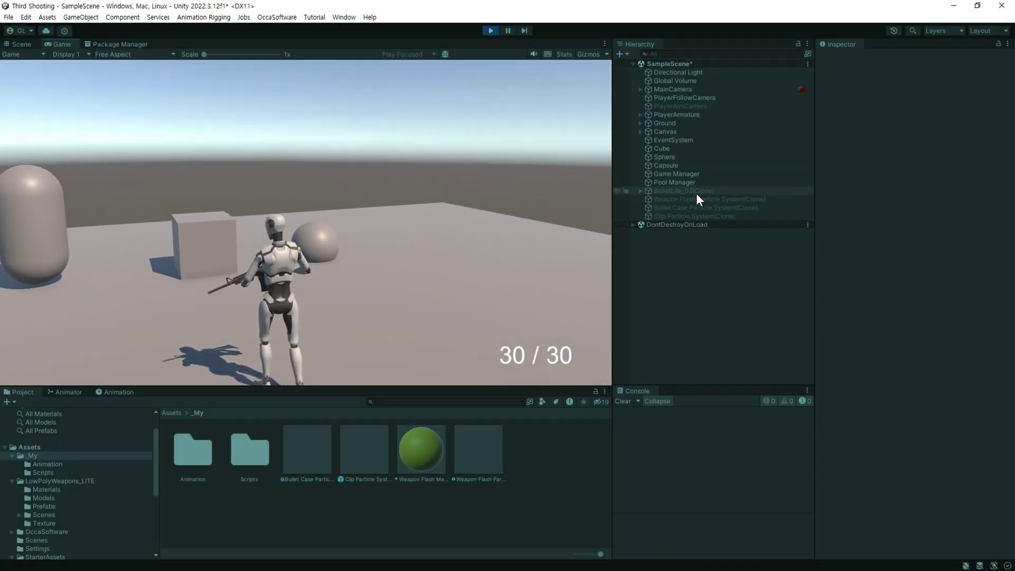
Inspect the pooled bullet, Weapon Flash, Bullet Case and Clip clones in the Hierarchy during play
click(696, 191)
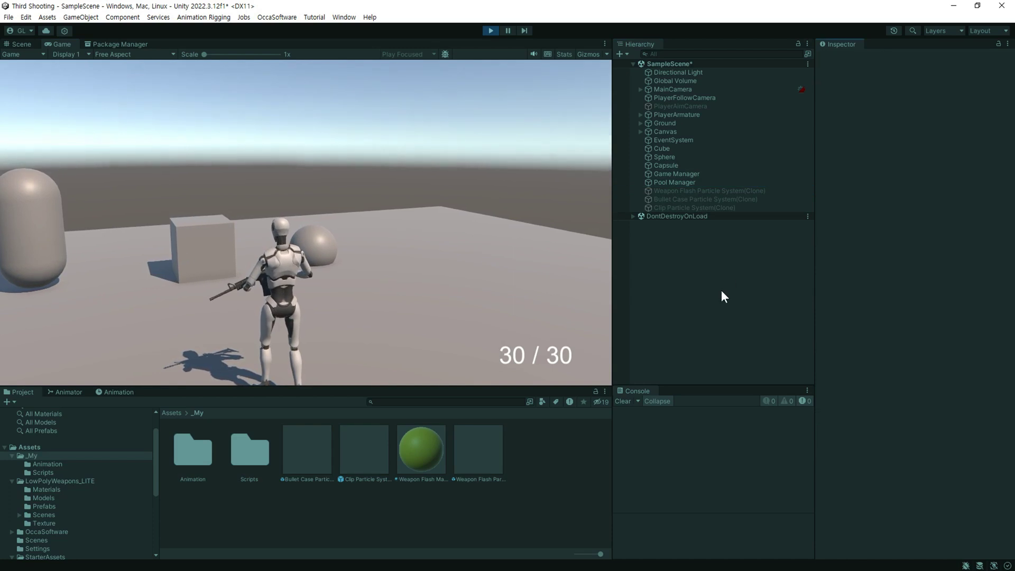
click(721, 191)
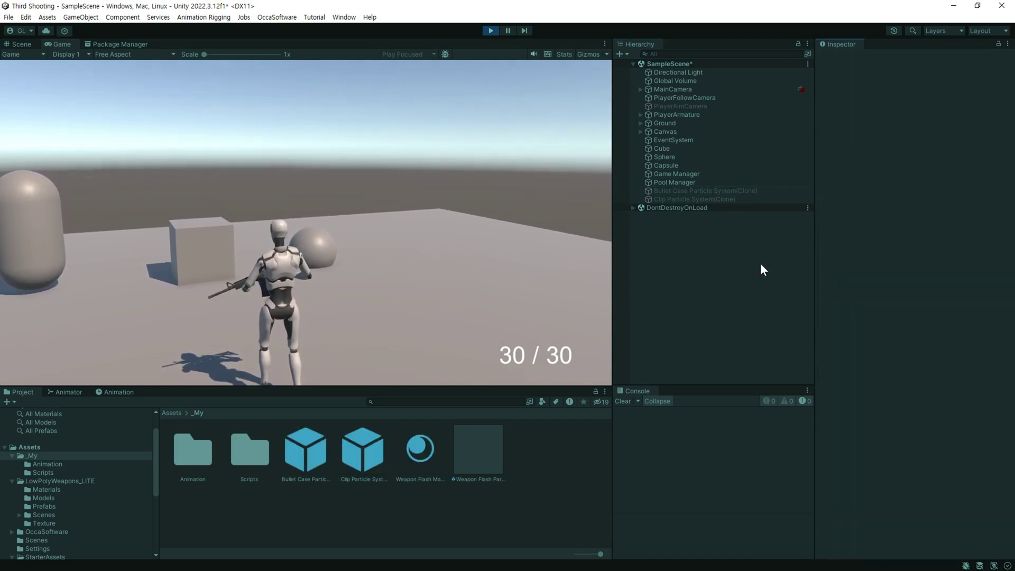
click(740, 191)
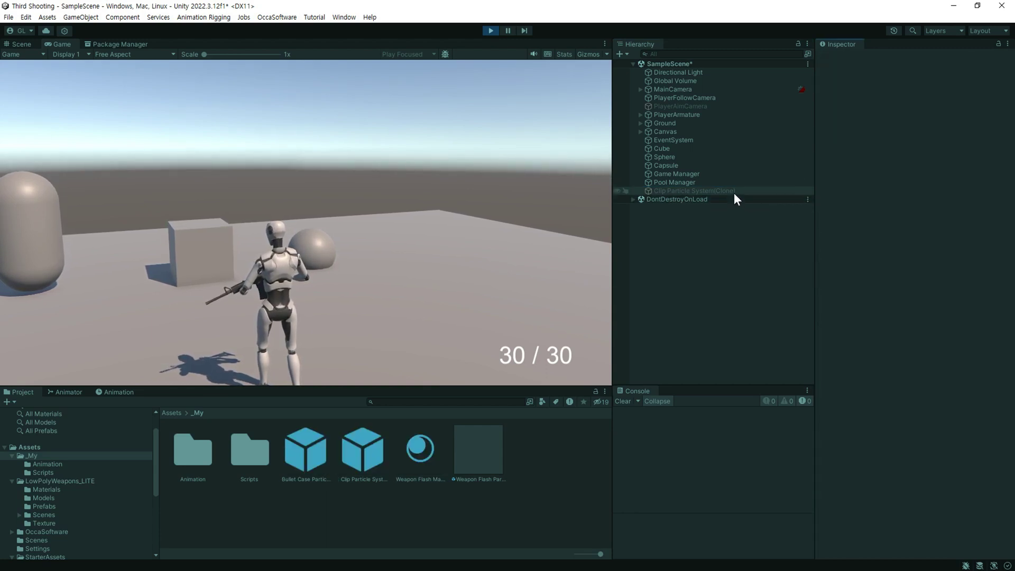
click(733, 192)
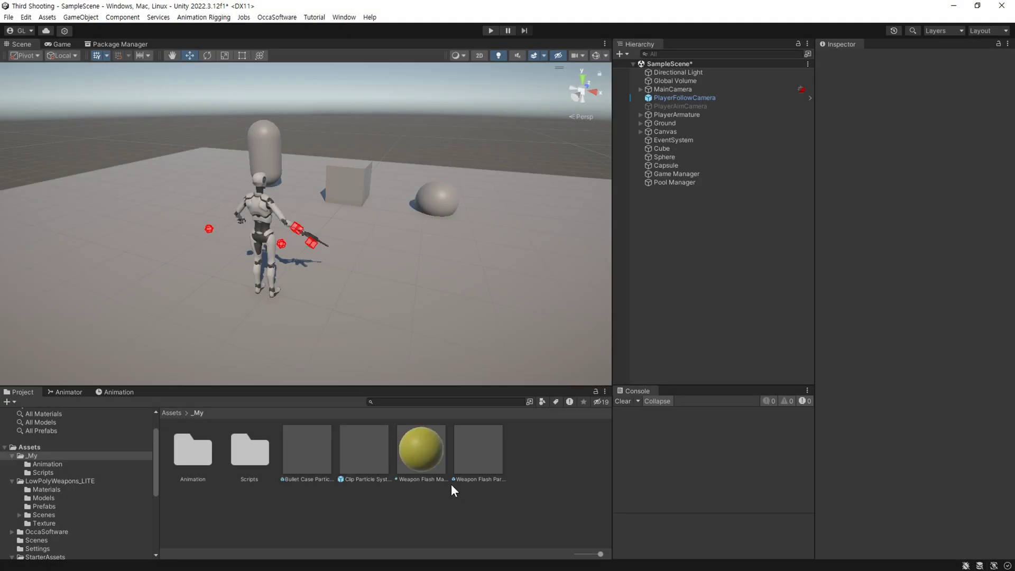
Change Stop Action from Destroy to Disable on the Bullet Case, Clip and Weapon Flash particle prefabs
click(310, 464)
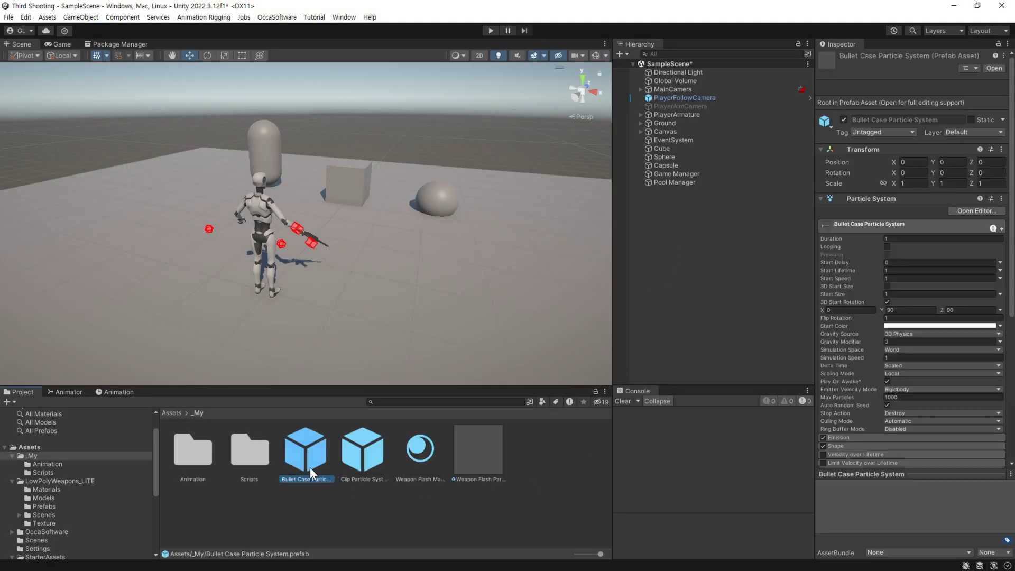
scroll(859, 341, down, 5)
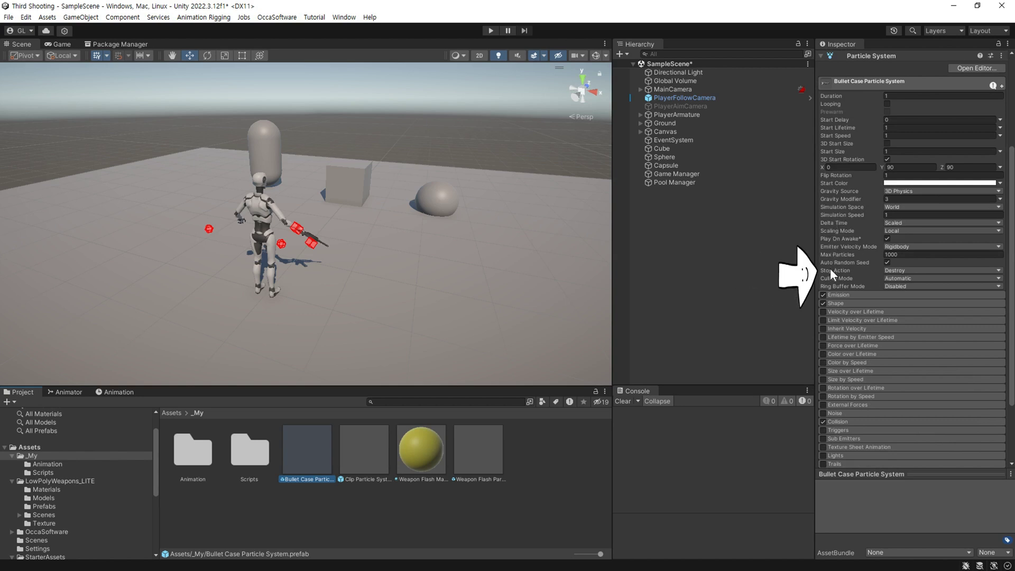
click(904, 271)
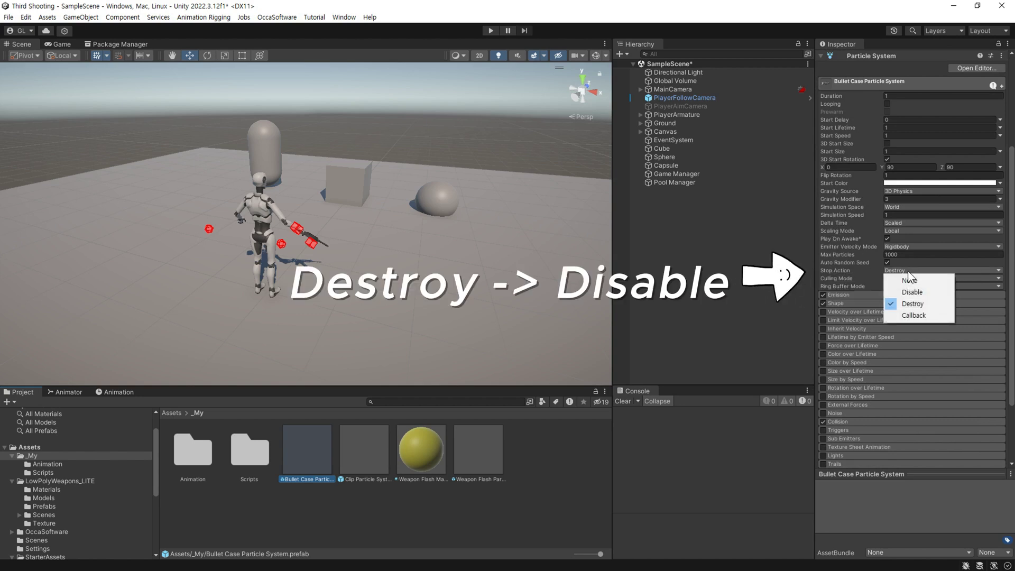
click(930, 293)
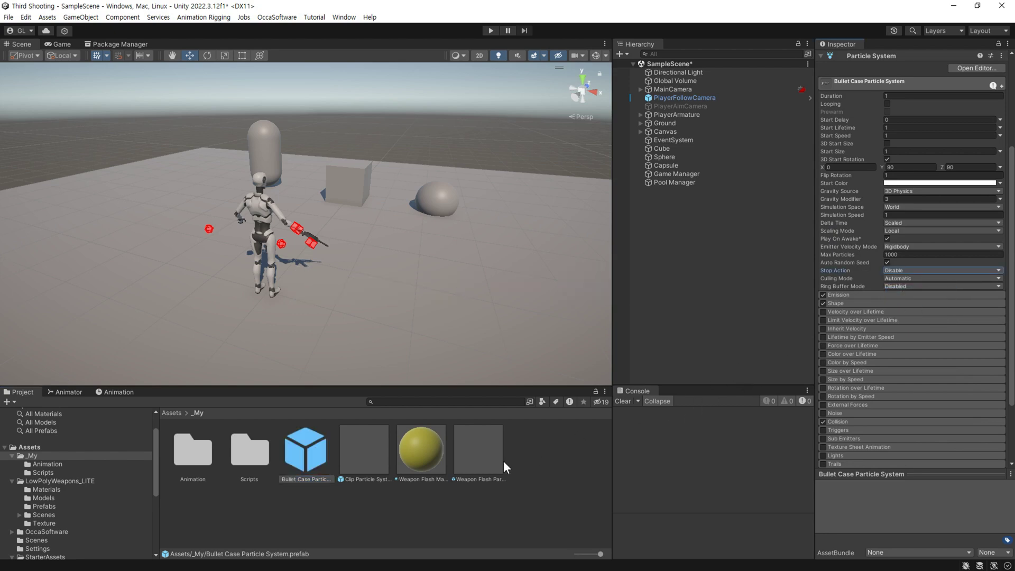
click(363, 451)
click(902, 271)
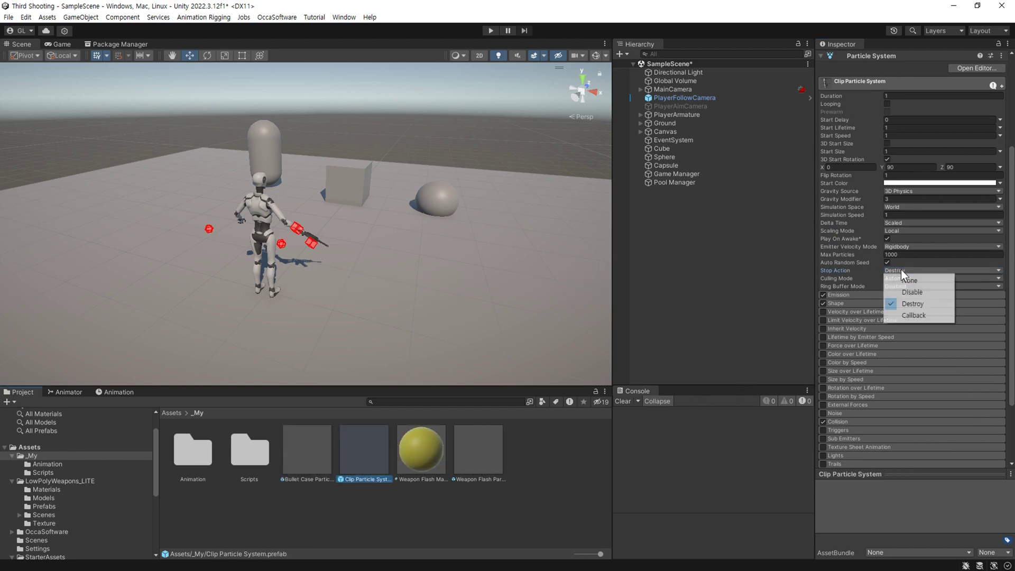
click(912, 291)
click(492, 450)
click(917, 277)
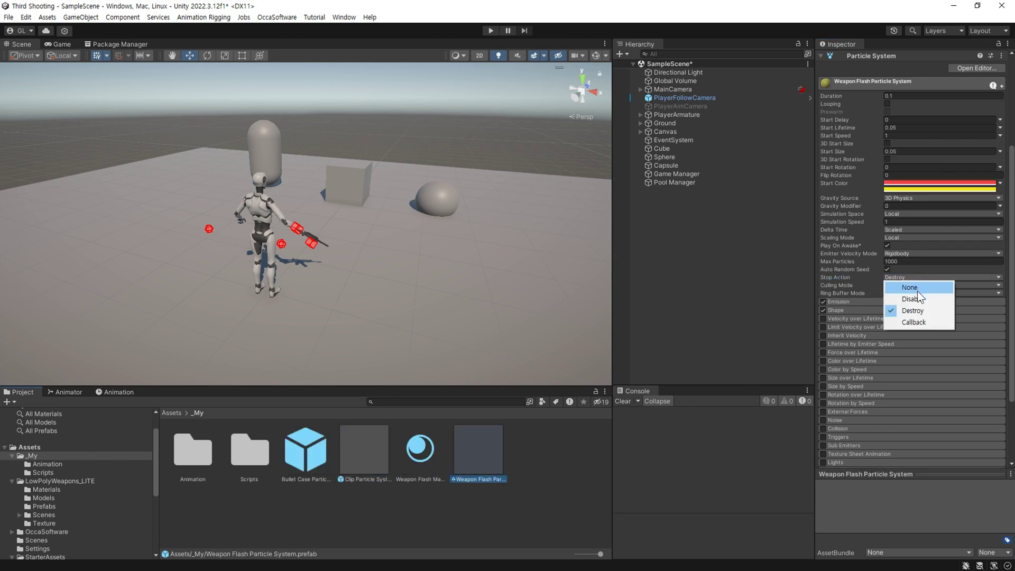
click(917, 299)
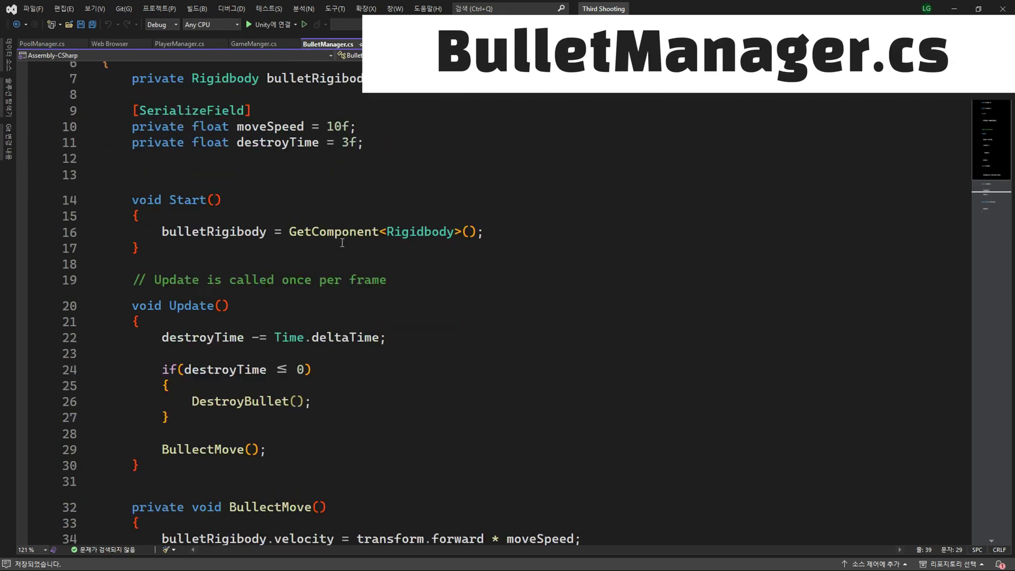
Comment out Destroy(gameObject) in DestroyBullet, add gameObject.SetActive(false), and save BulletManager.cs
scroll(344, 241, down, 1)
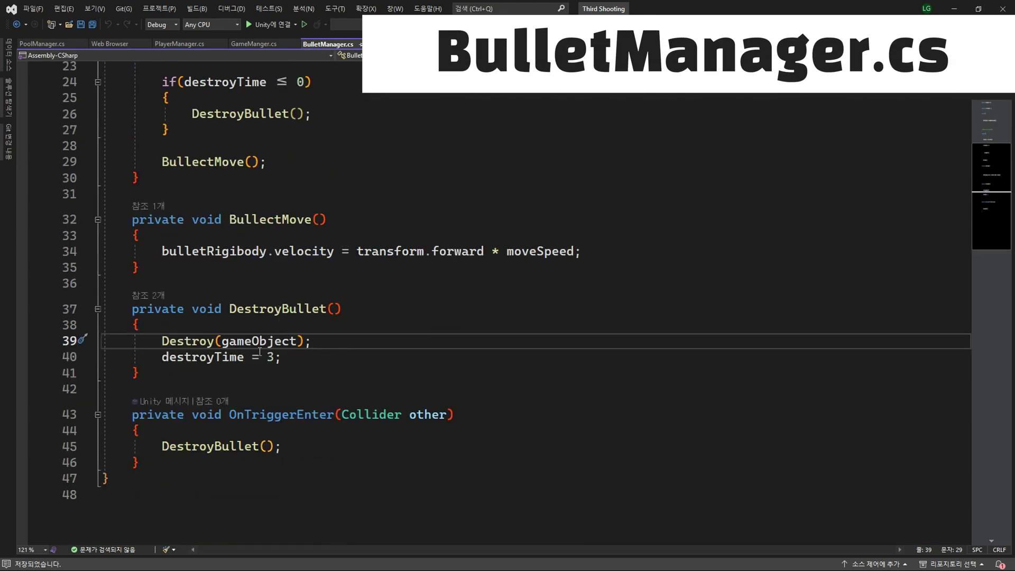
click(157, 341)
scroll(492, 344, down, 1)
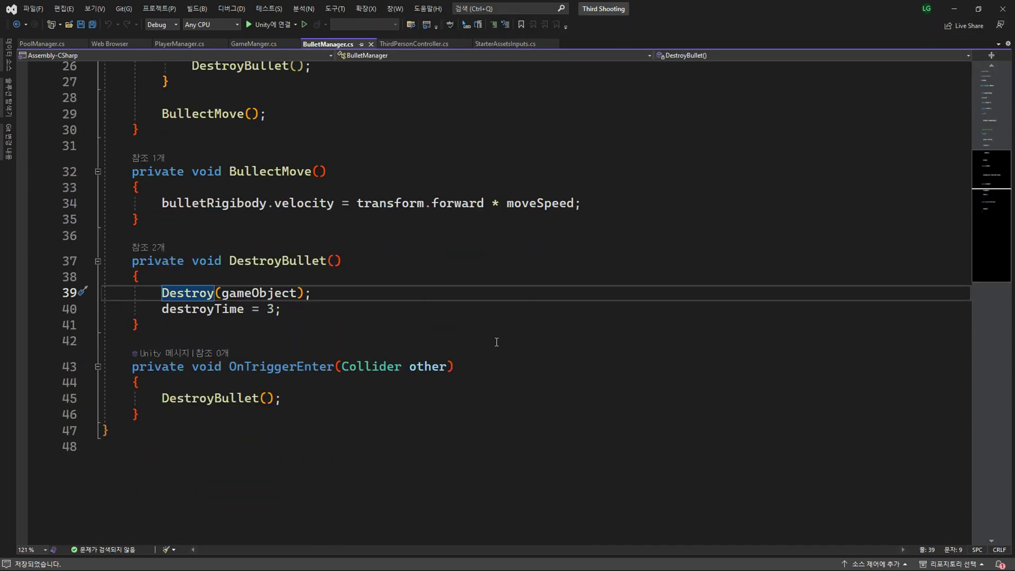
scroll(494, 344, down, 1)
text(//)
key(End)
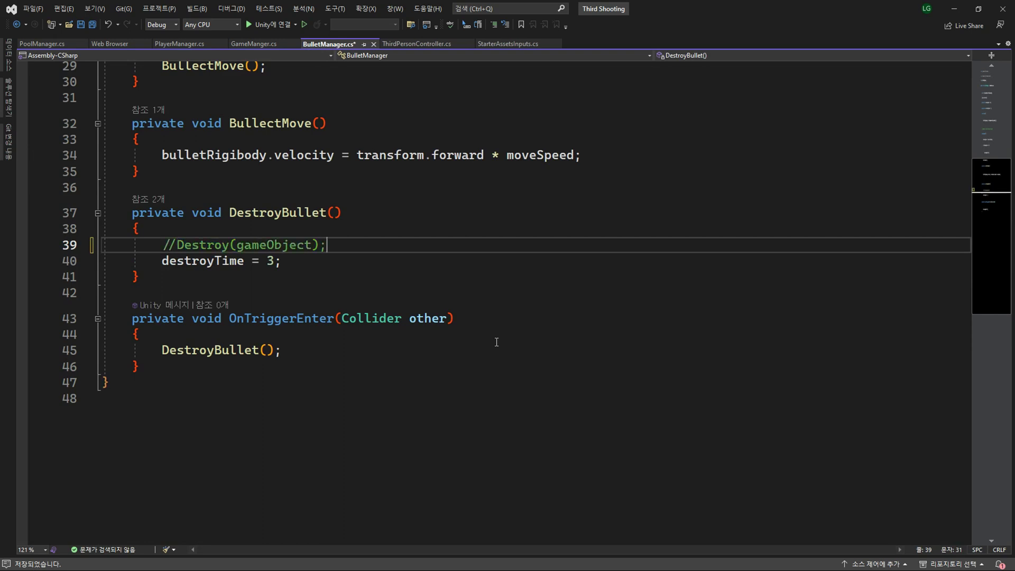
key(Return)
text(g)
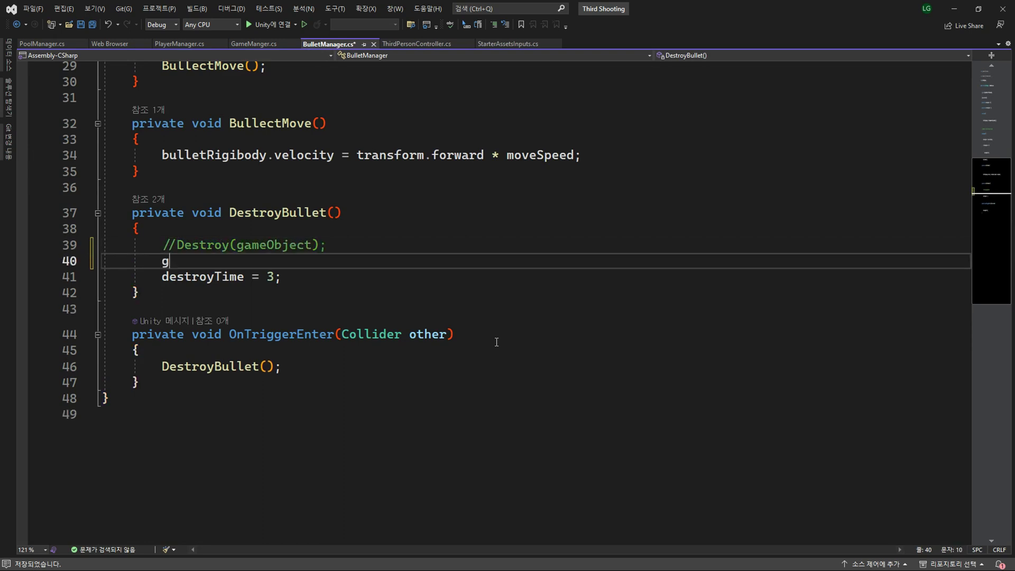
text(am.)
key(Tab)
key(Tab)
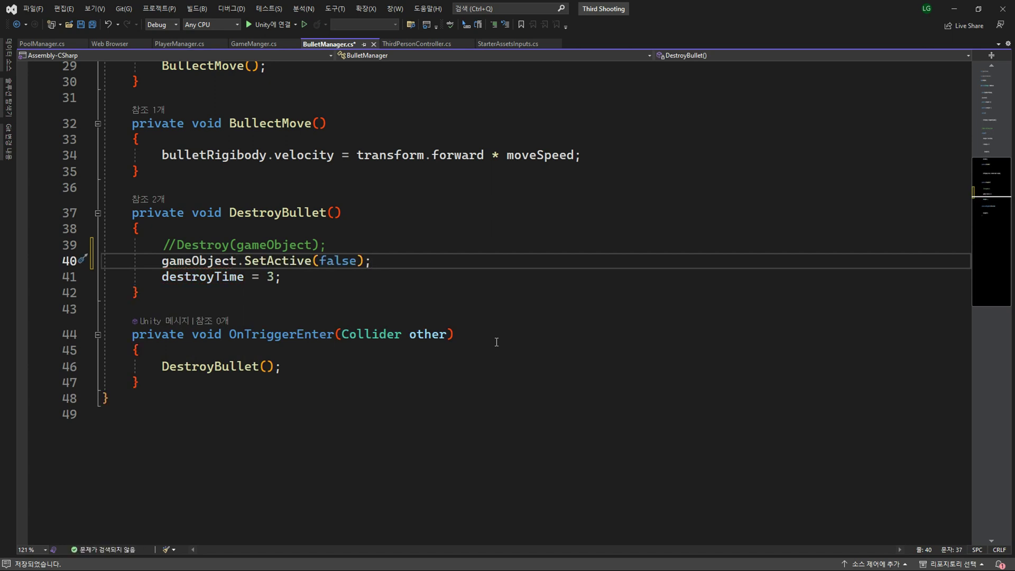
key(ctrl+s)
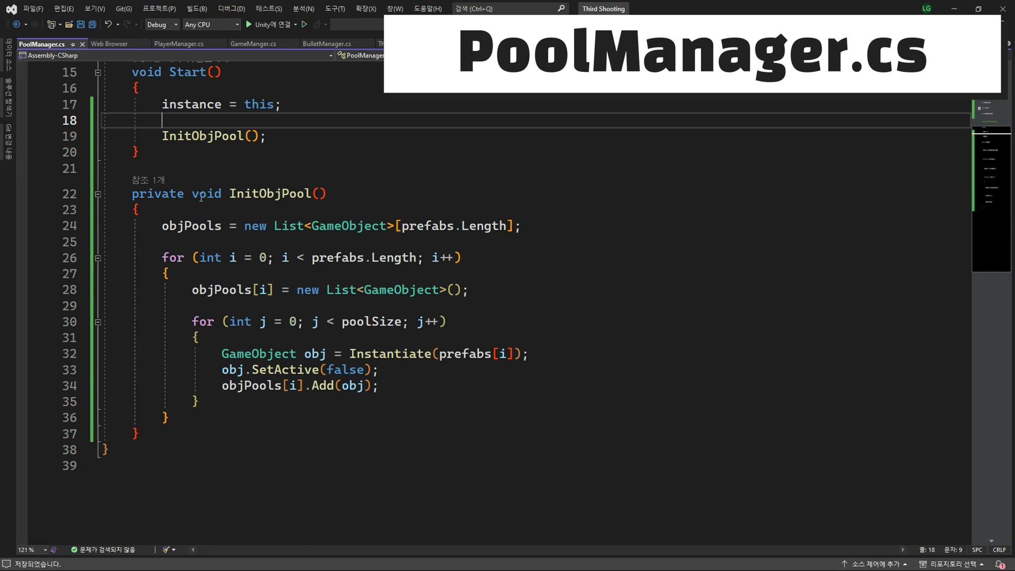
Add a public GameObject ActivateObj() method after InitObjPool that declares obj = null and returns it
scroll(200, 198, down, 5)
click(201, 196)
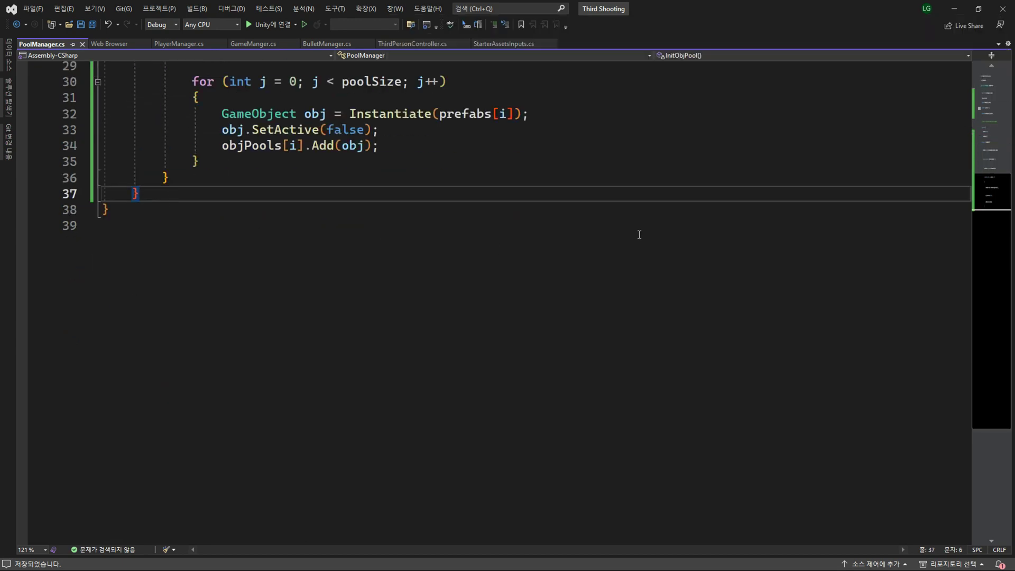
key(Return)
key(Return)
text(public)
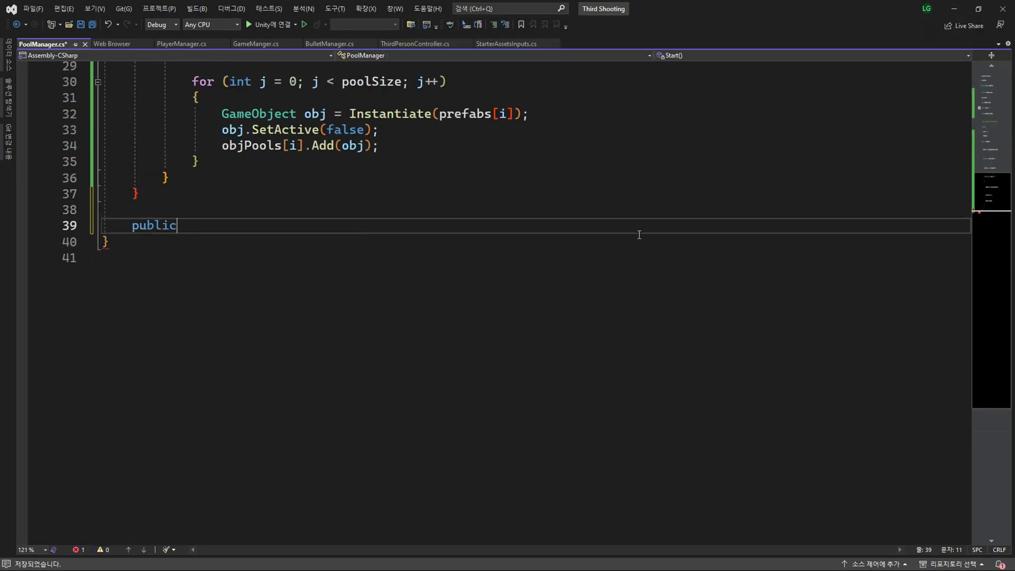
text( G)
key(Tab)
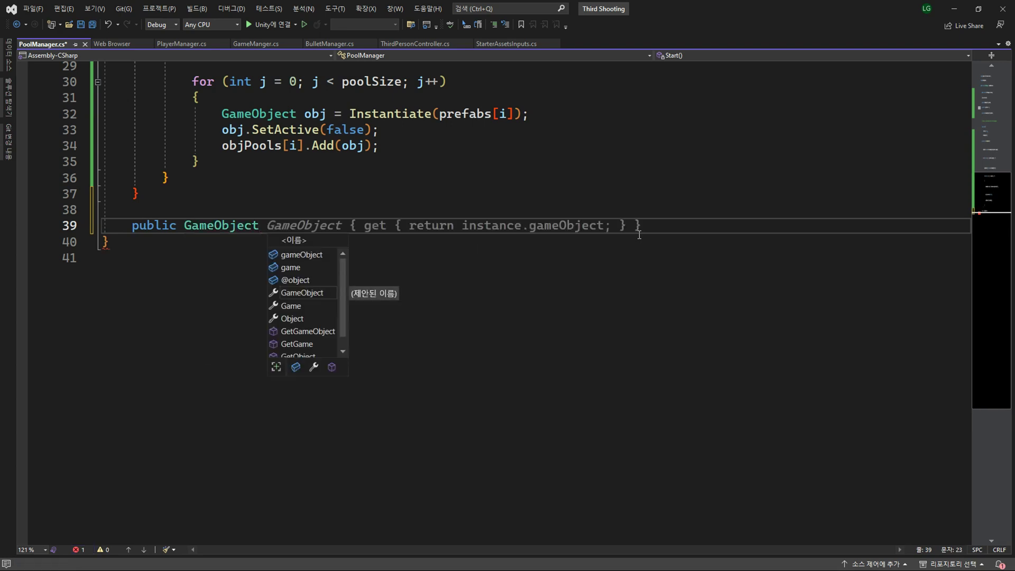
text(Activat)
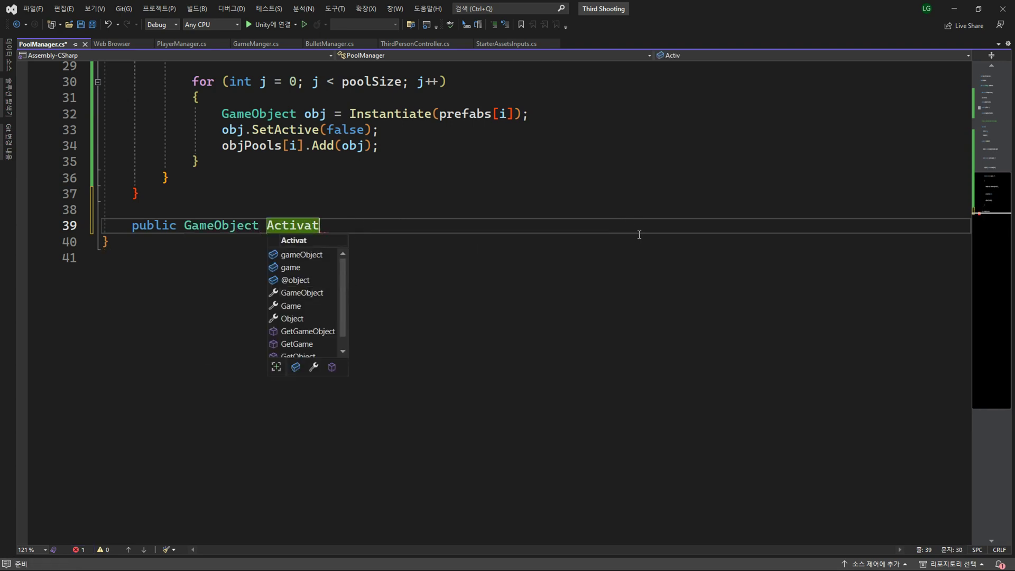
text(eObj())
key(Return)
text({)
key(Return)
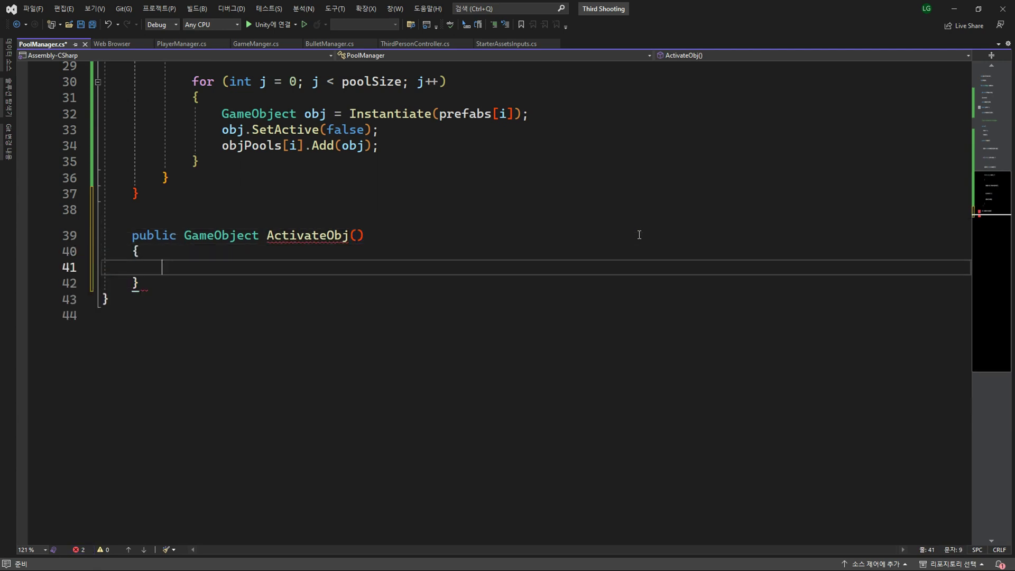
scroll(644, 236, down, 2)
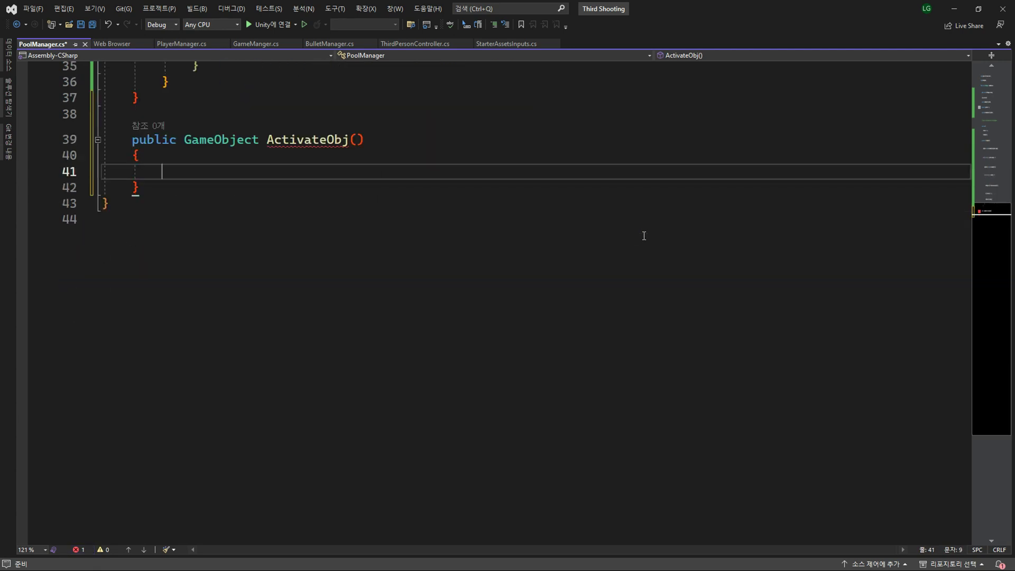
text(gam)
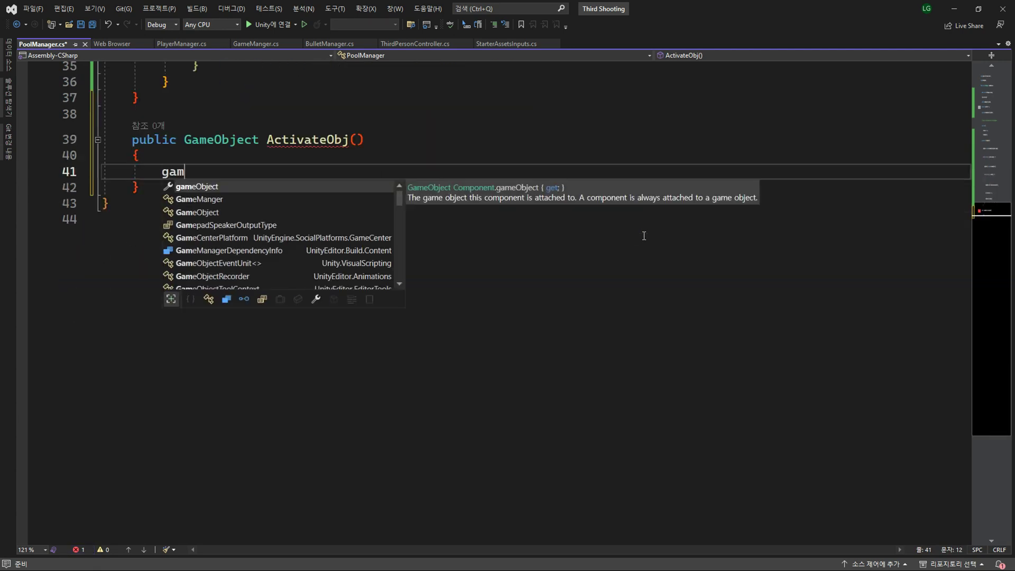
key(Down)
key(Down)
key(Tab)
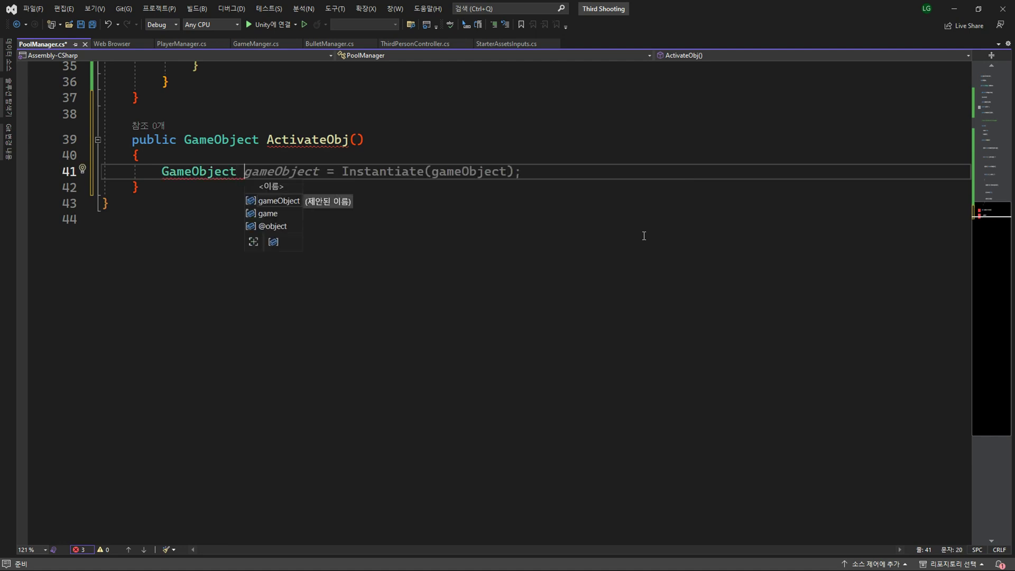
text(obj = )
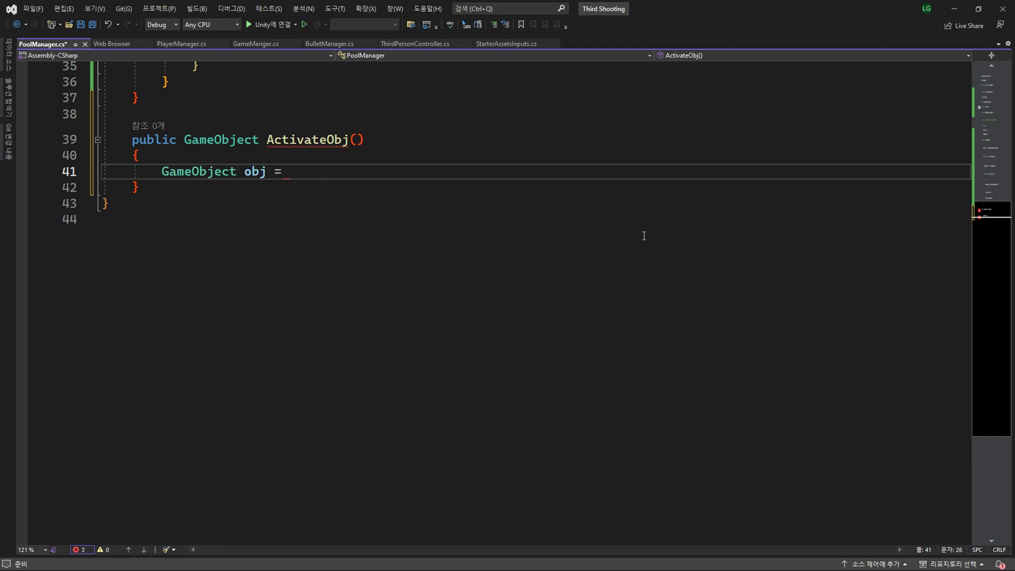
text(nu)
key(Tab)
text(;)
key(Return)
key(Return)
text(re)
key(Tab)
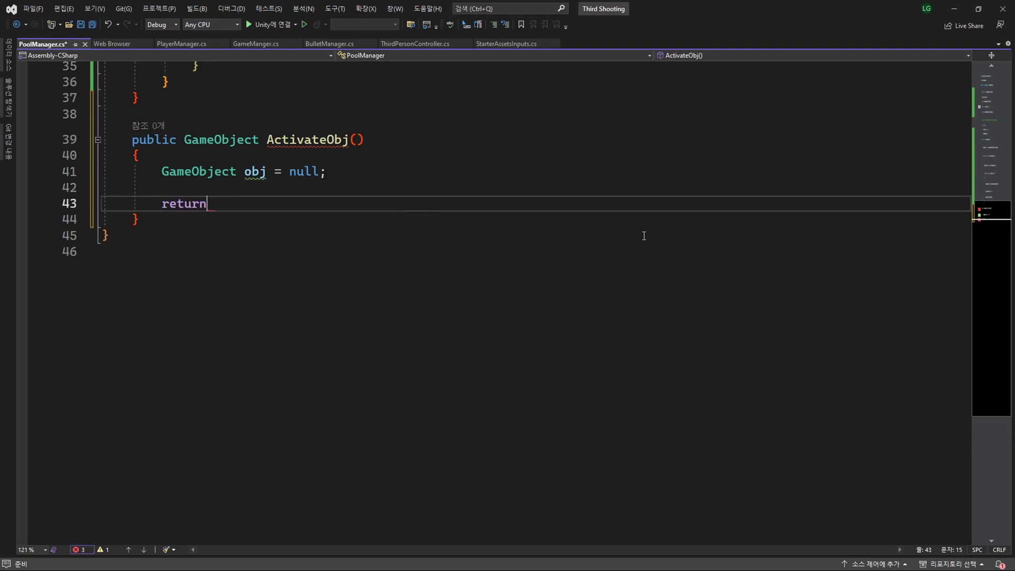
text( obj)
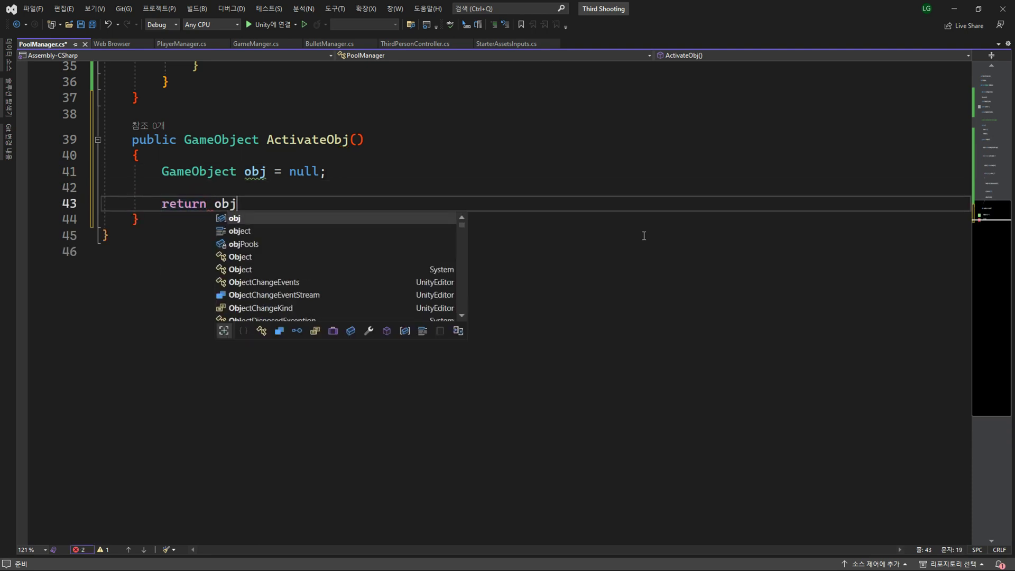
key(Tab)
text(;)
Give ActivateObj an int index parameter and add a for loop over objPools[index].Count
key(Up)
key(Up)
key(End)
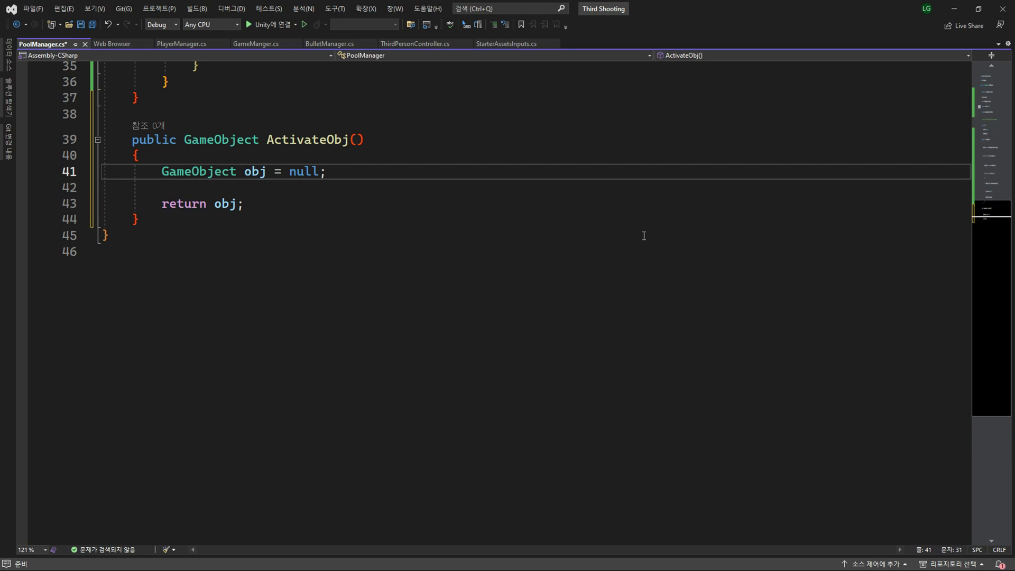
key(Return)
key(Return)
key(Up)
key(Up)
key(Up)
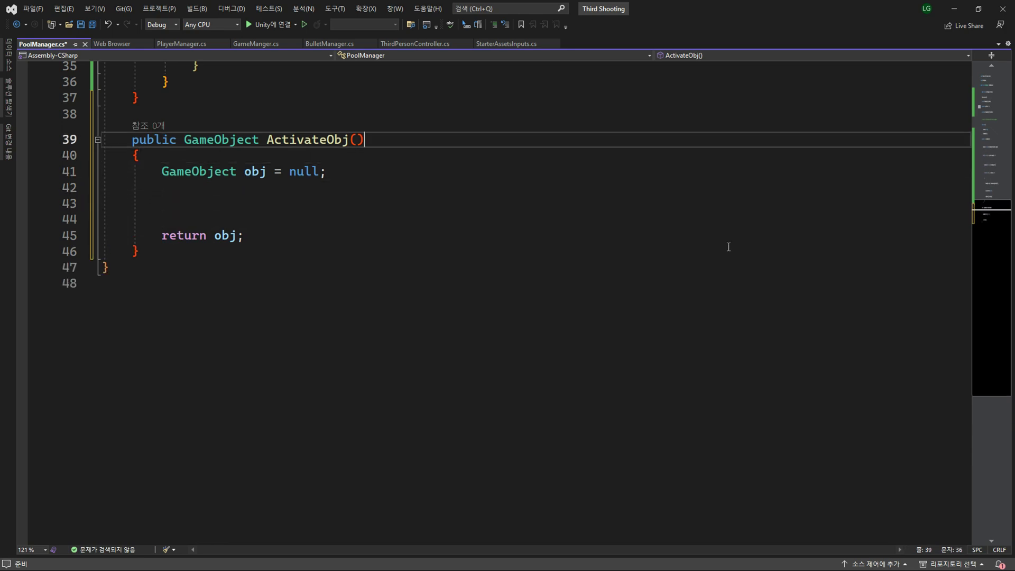
key(End)
key(Left)
text(int )
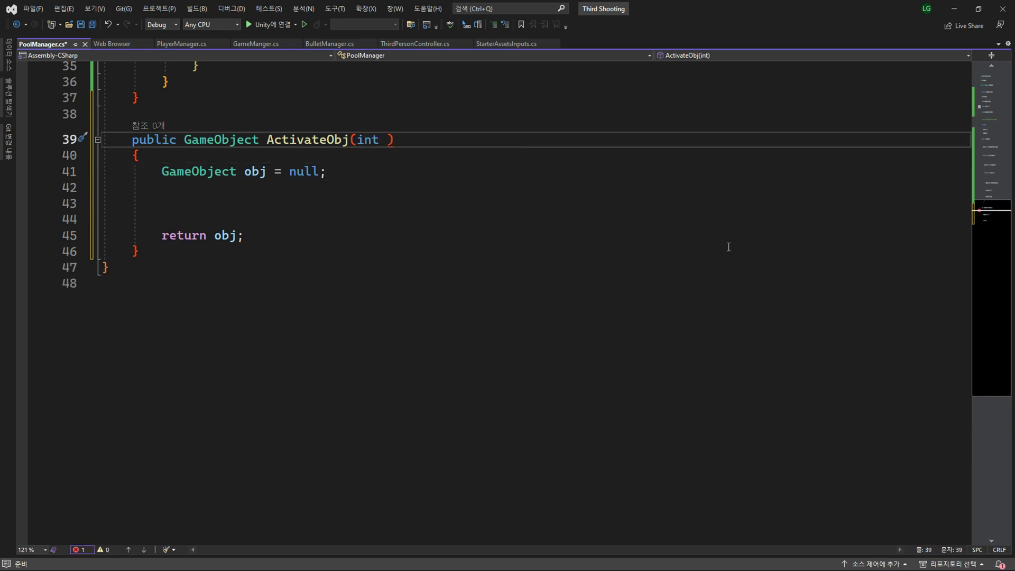
text(index)
key(Down)
key(Down)
key(Down)
key(Down)
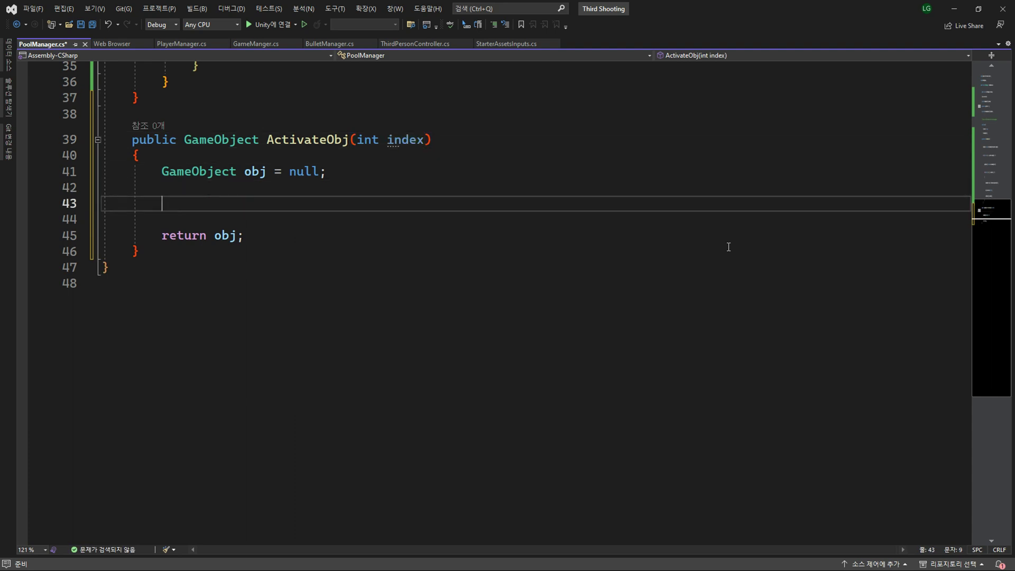
text(for)
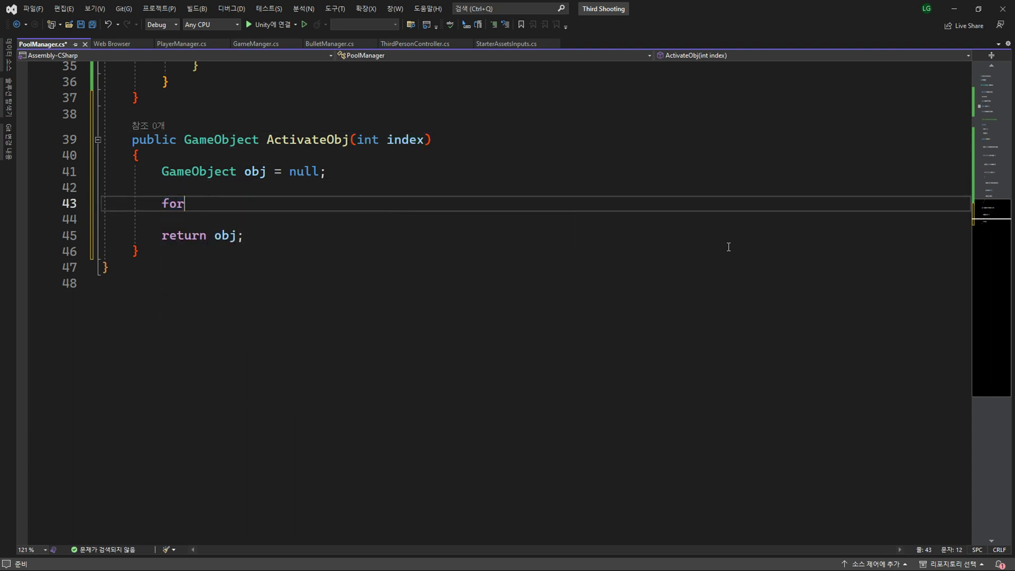
key(Tab)
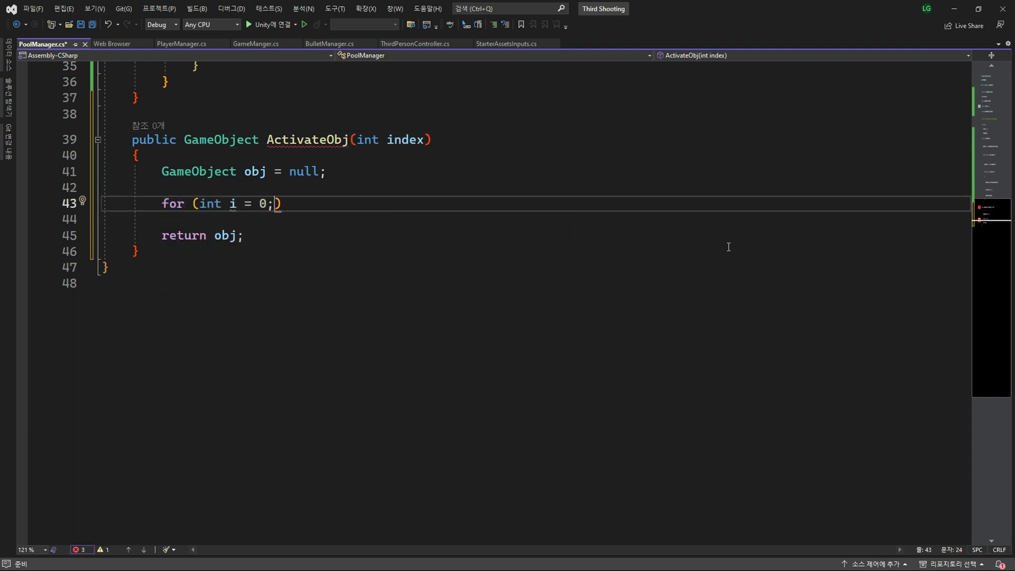
text(i )
text(< )
text(objp)
key(Tab)
text([index)
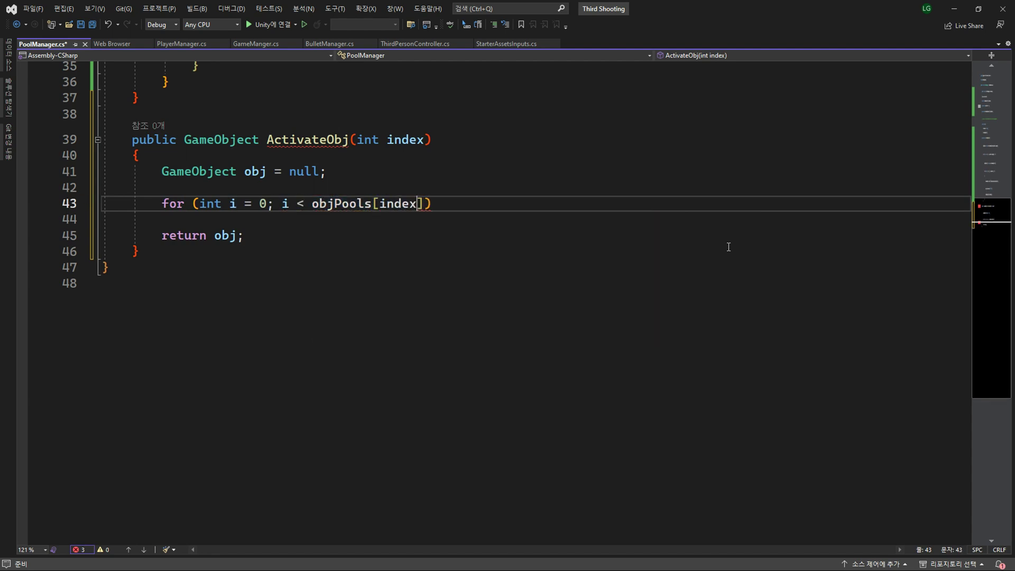
text(].Count; )
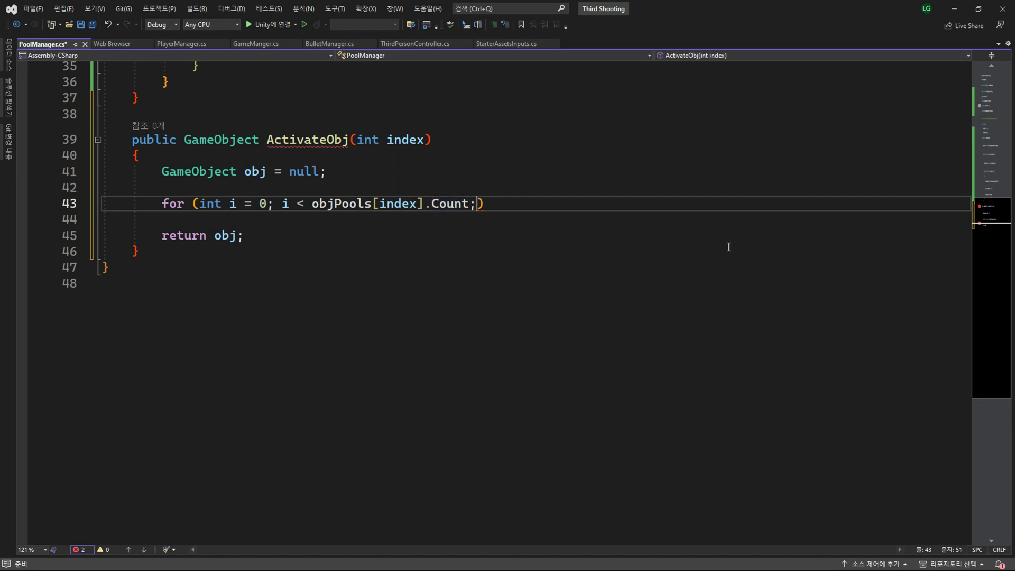
text(i++)
key(End)
key(Return)
key(braceleft)
Inside the loop, assign objPools[index][i] to obj when it is not activeInHierarchy
key(Return)
text(if()
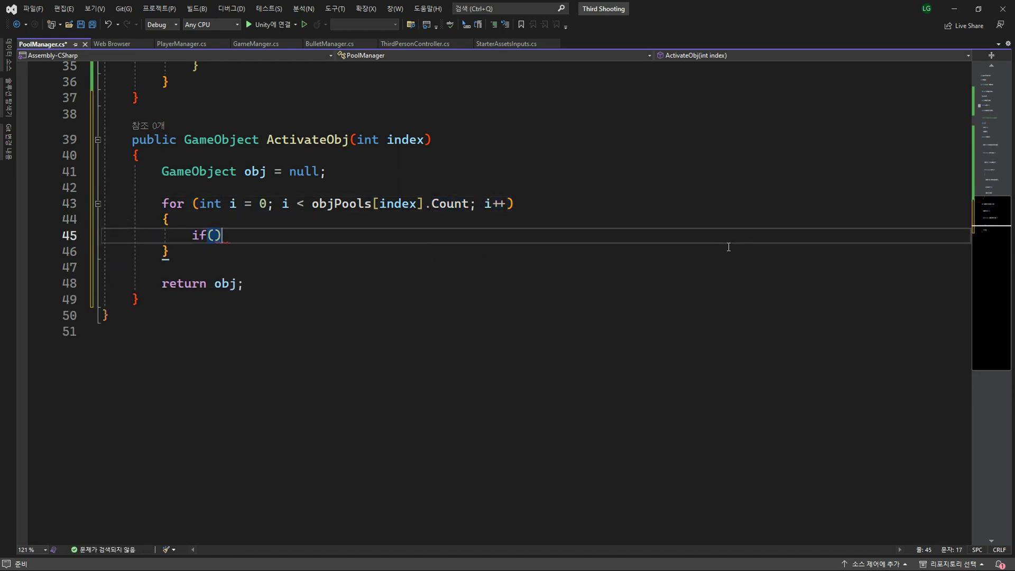
key(End)
key(Return)
key(braceleft)
key(Return)
key(Up)
key(Up)
key(End)
key(Left)
text(objP)
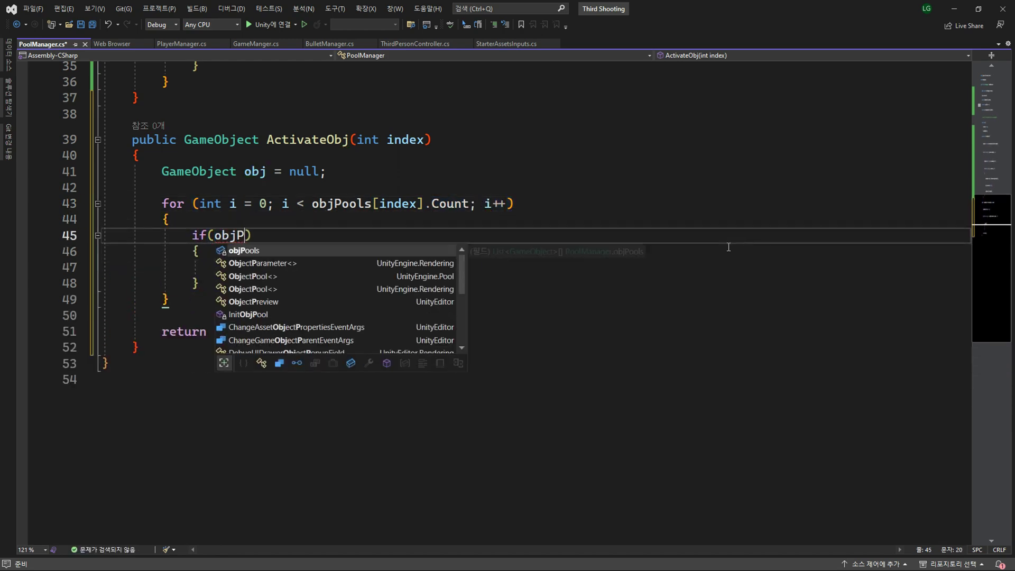
key(Tab)
text([in)
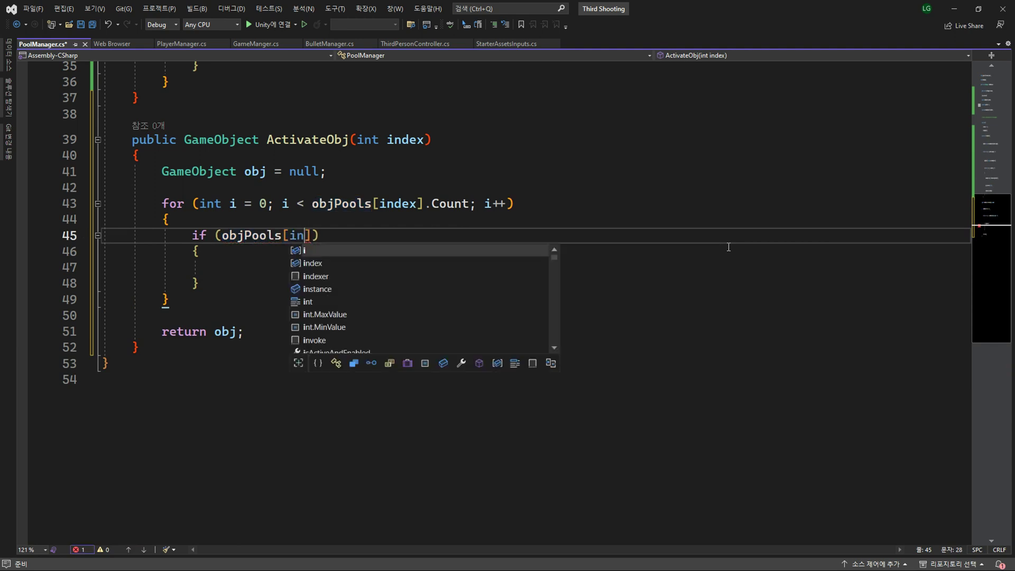
key(Tab)
text(][i])
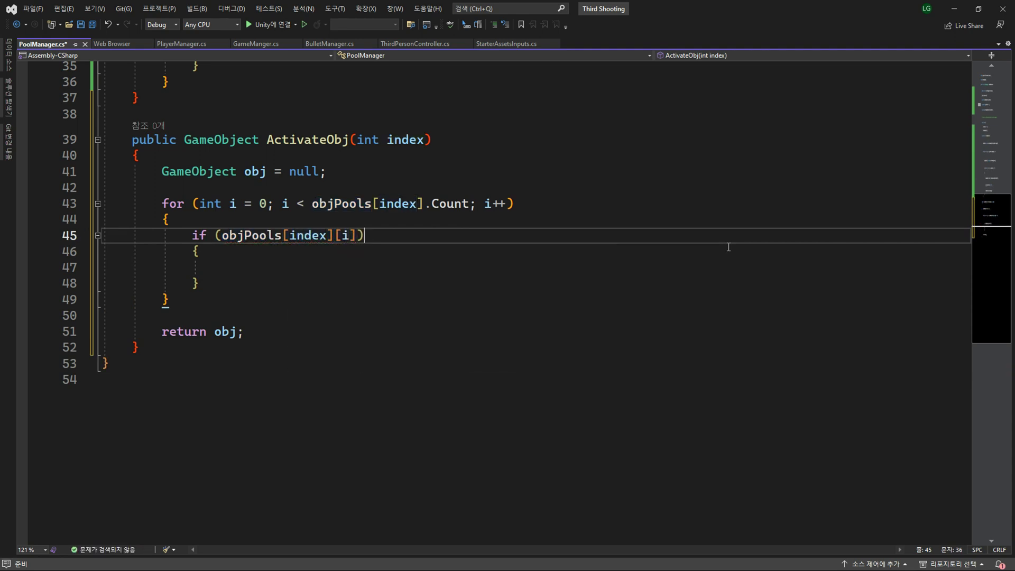
text(.)
key(Down)
key(Down)
key(Down)
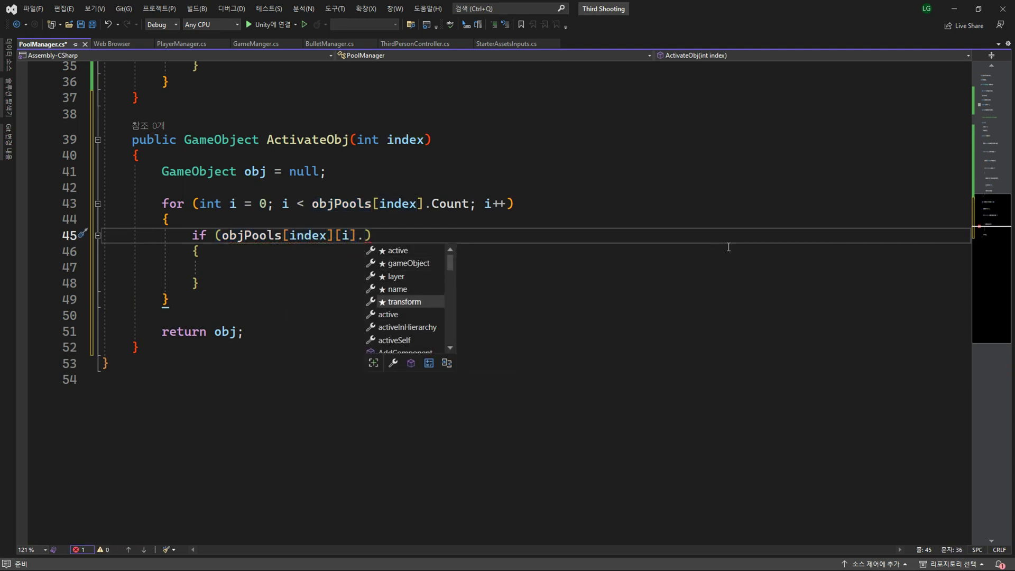
key(Down)
key(Down)
key(Tab)
key(Home)
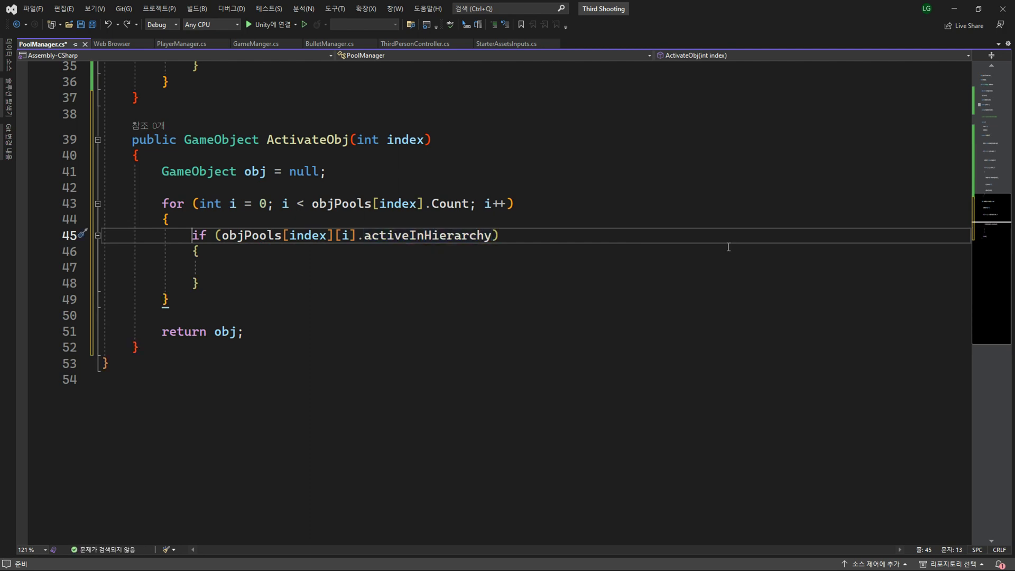
key(Right)
key(Right)
key(Right)
key(Right)
text(!)
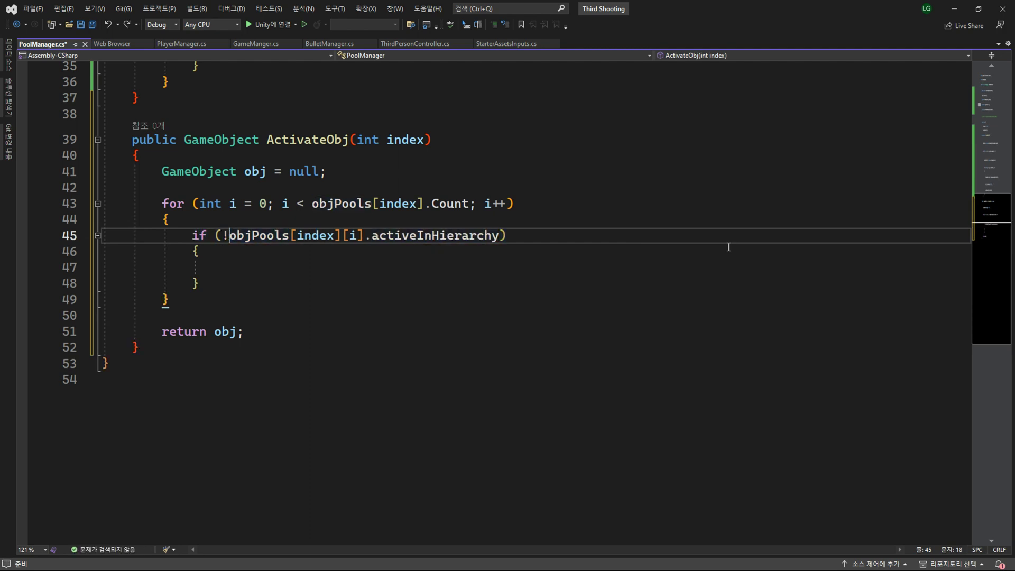
key(Down)
key(Down)
text(o)
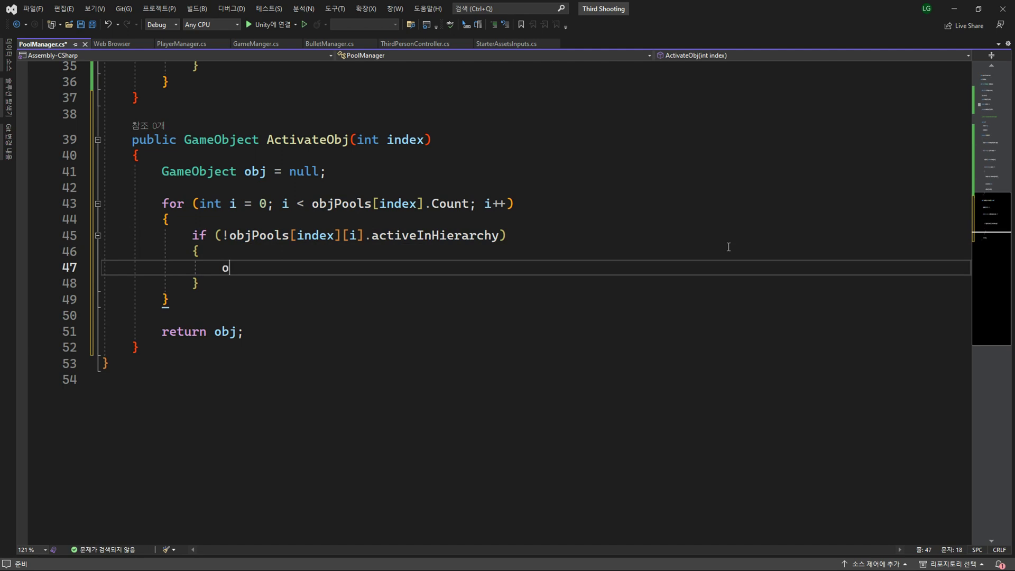
text(bj)
key(Escape)
text( =)
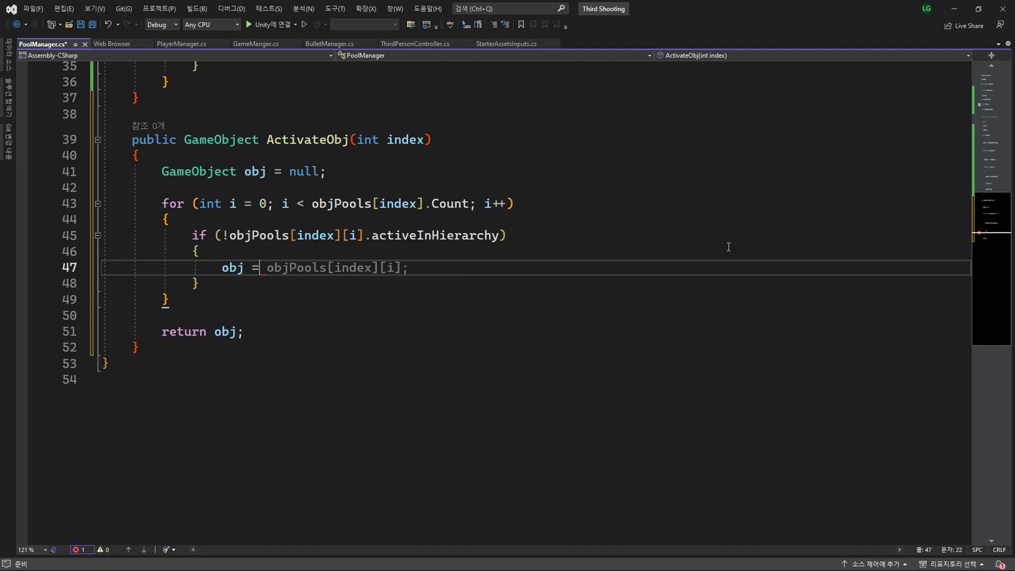
key(Tab)
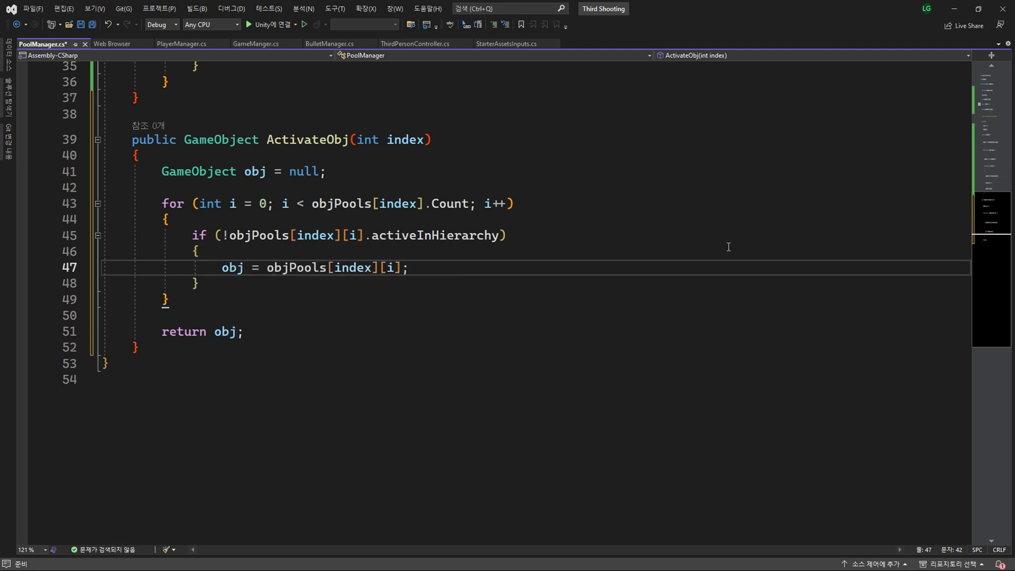
Activate the reused obj with SetActive(true) and return it from inside the if block
key(Return)
text(obj)
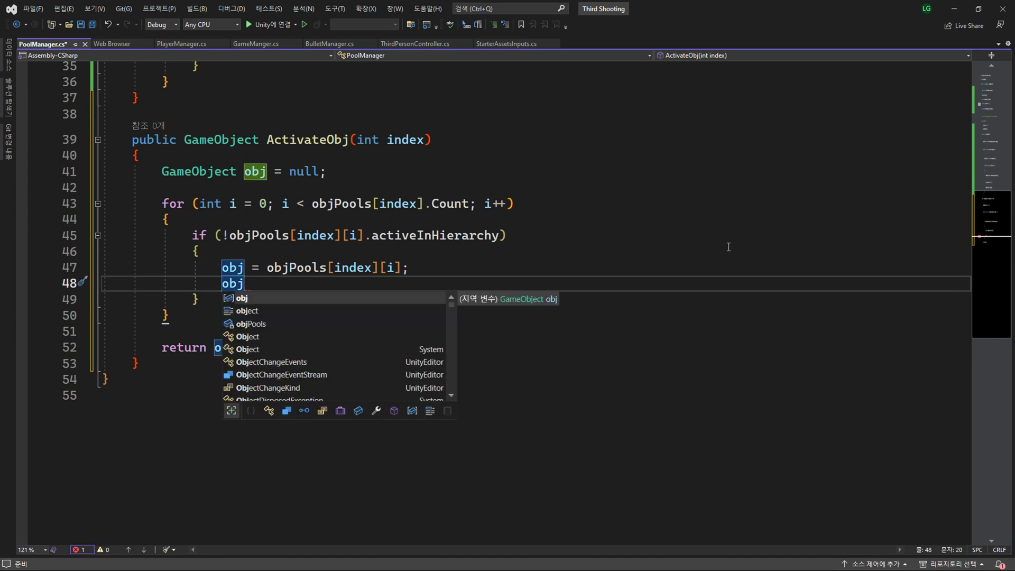
text(.Set)
key(Tab)
text(())
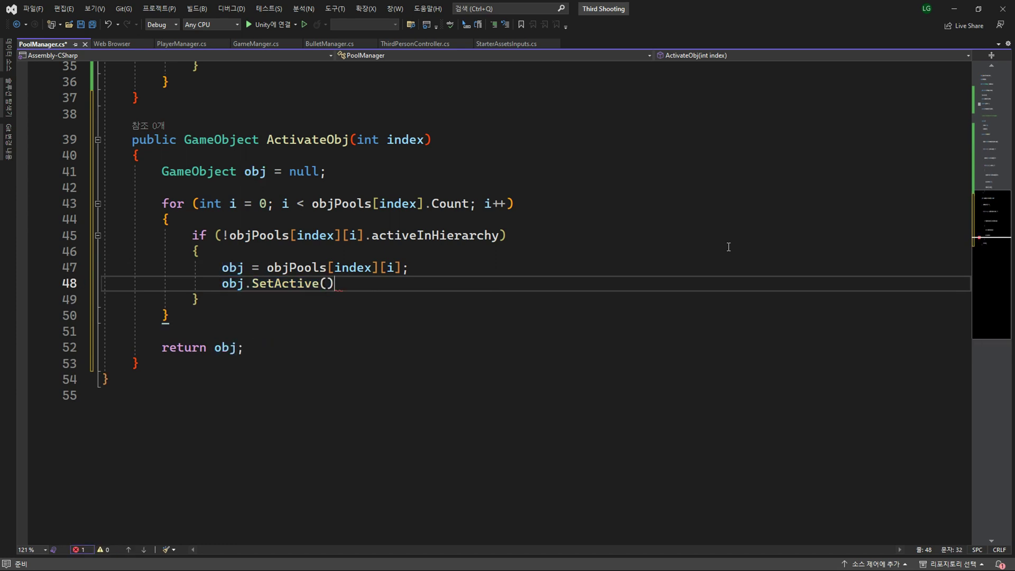
text(;)
key(Left)
text(true)
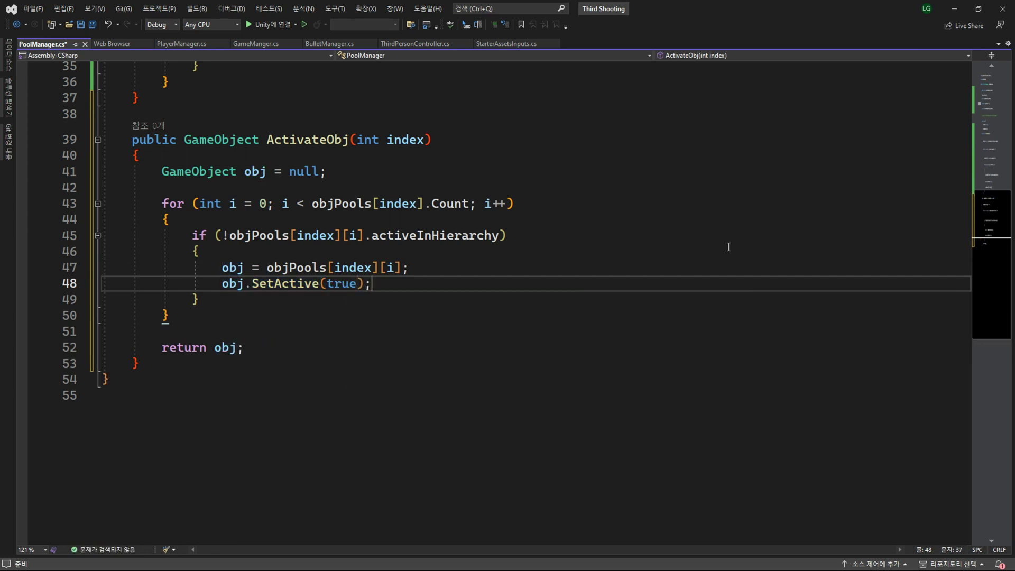
key(End)
key(Return)
text(re)
key(Tab)
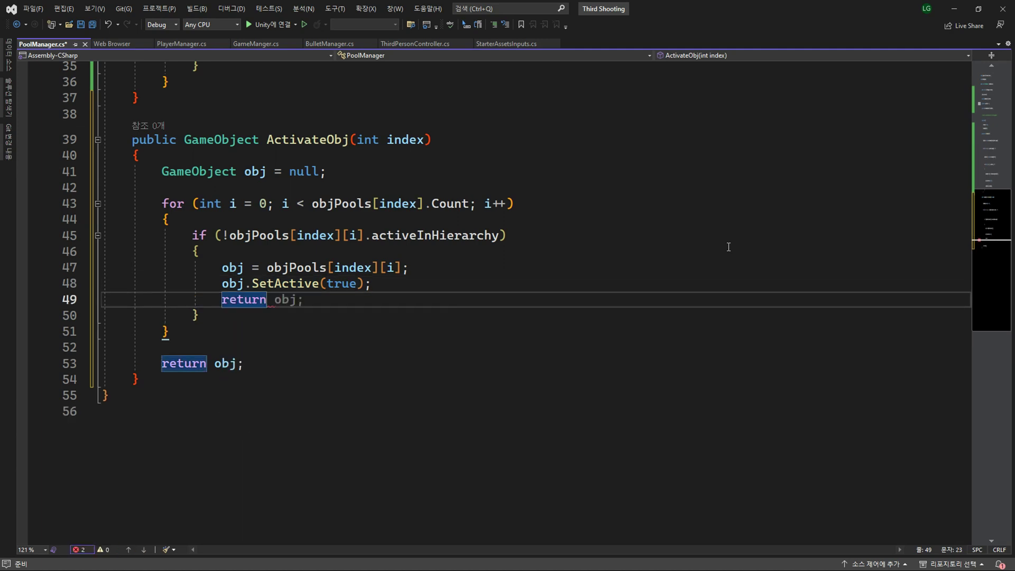
text( obj;)
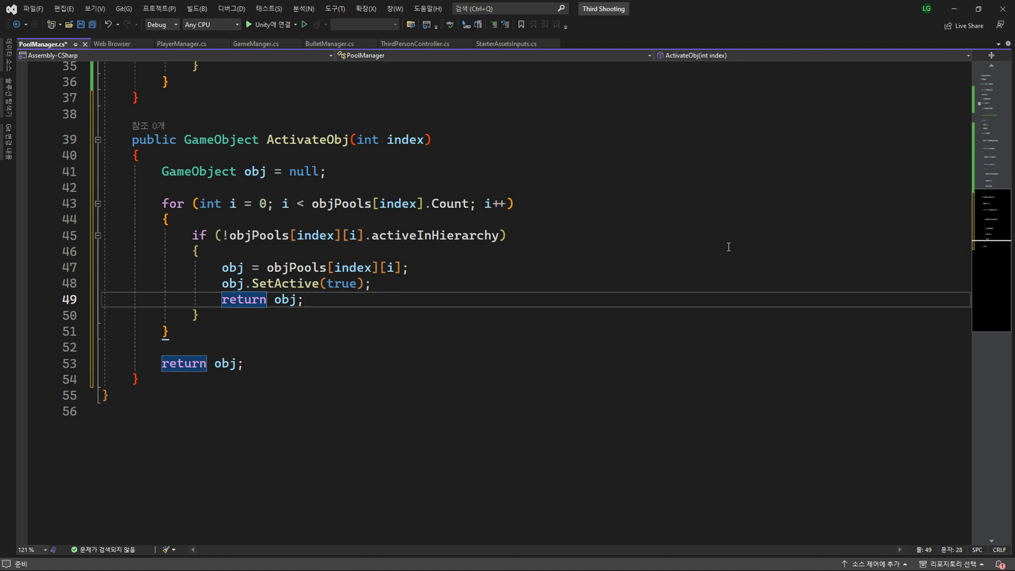
After the loop, instantiate prefabs[index], add it to objPools[index], activate it, and save PoolManager.cs
key(Down)
key(Down)
key(Return)
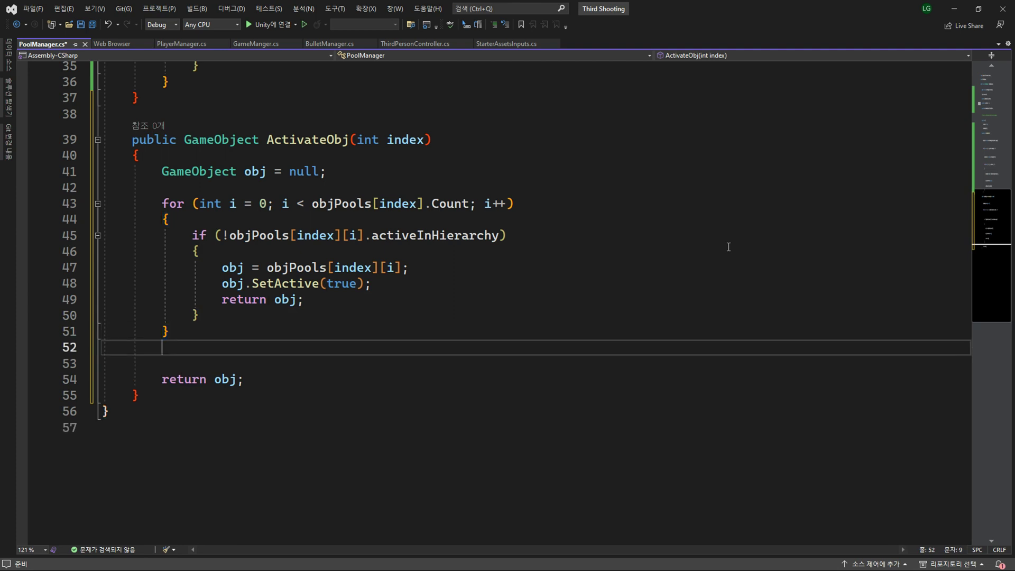
key(Return)
text(obj)
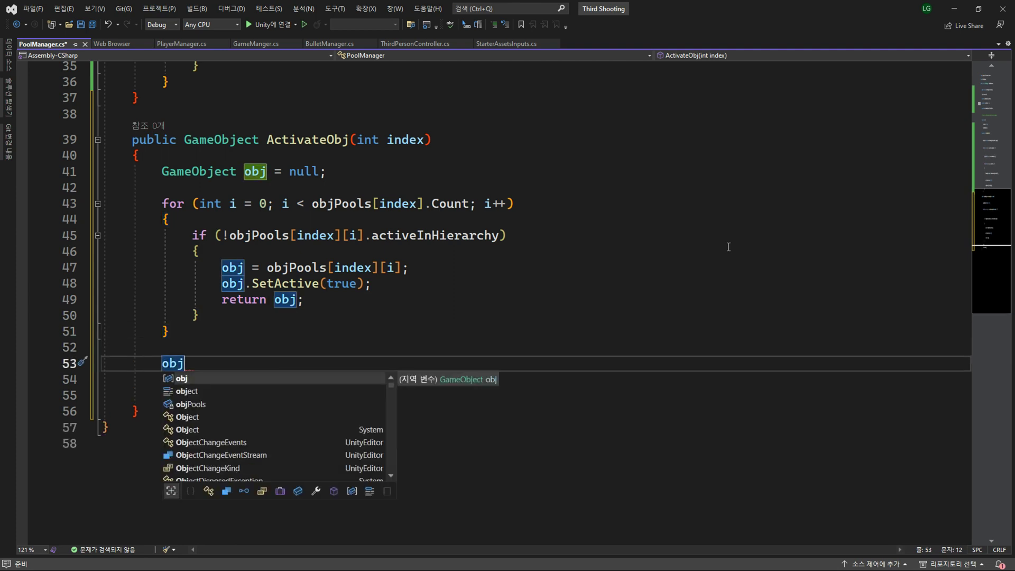
text( = Ins)
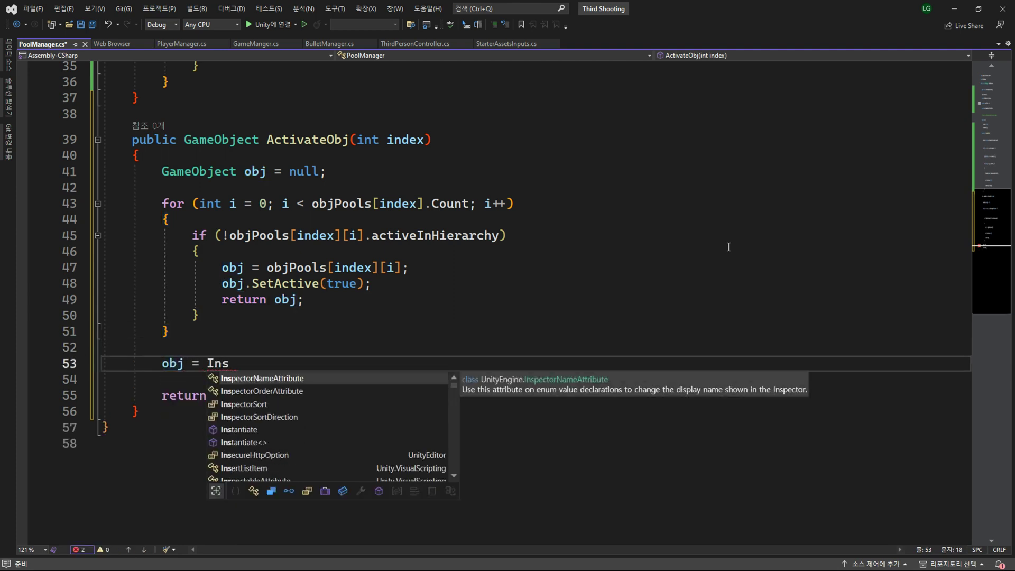
key(Down)
key(Down)
key(Down)
key(Down)
key(Tab)
text((prefabs[index]);)
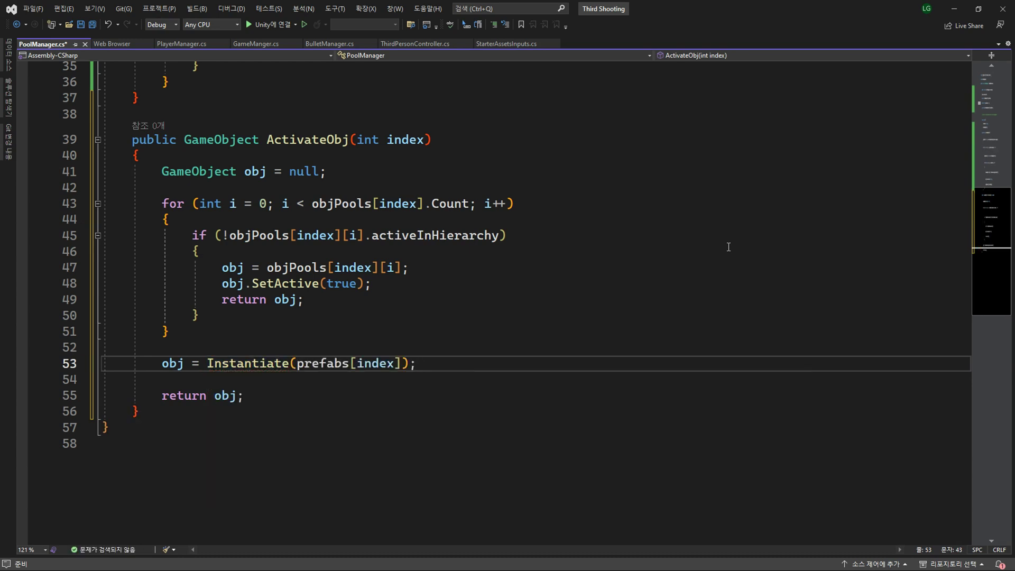
scroll(728, 247, down, 2)
scroll(728, 247, down, 1)
key(Return)
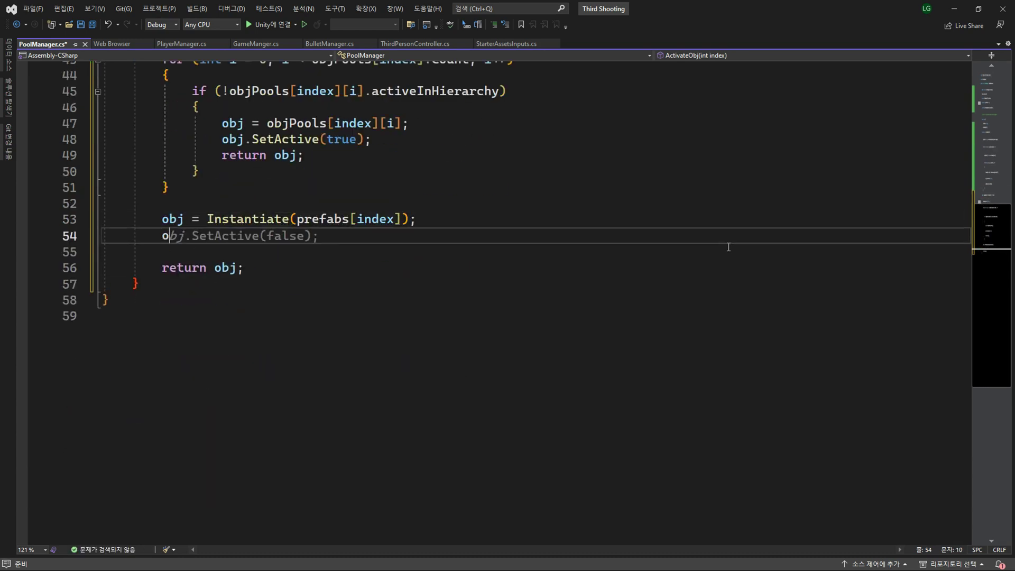
text(objPools[index].Add(obj);)
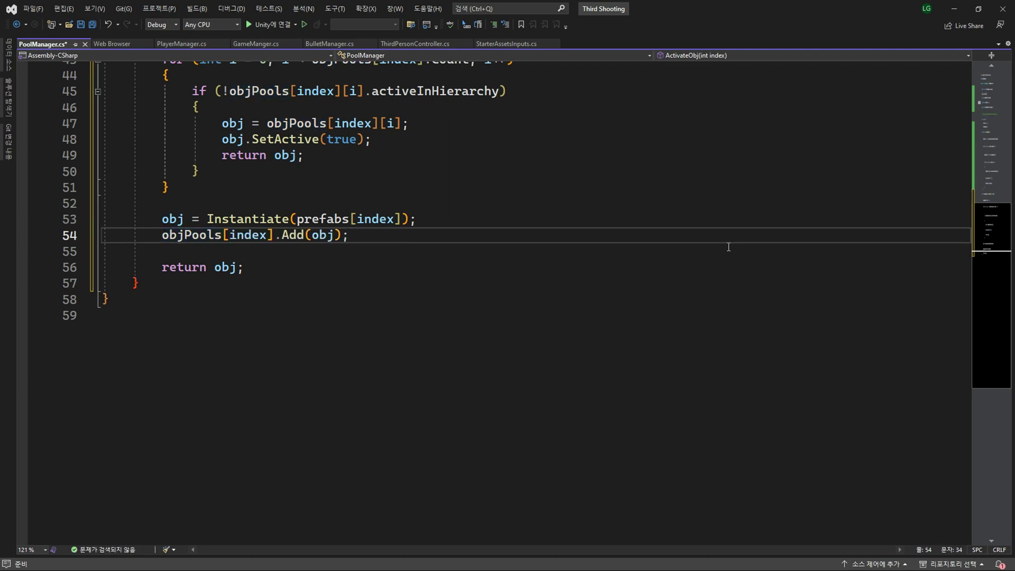
key(Return)
text(obj)
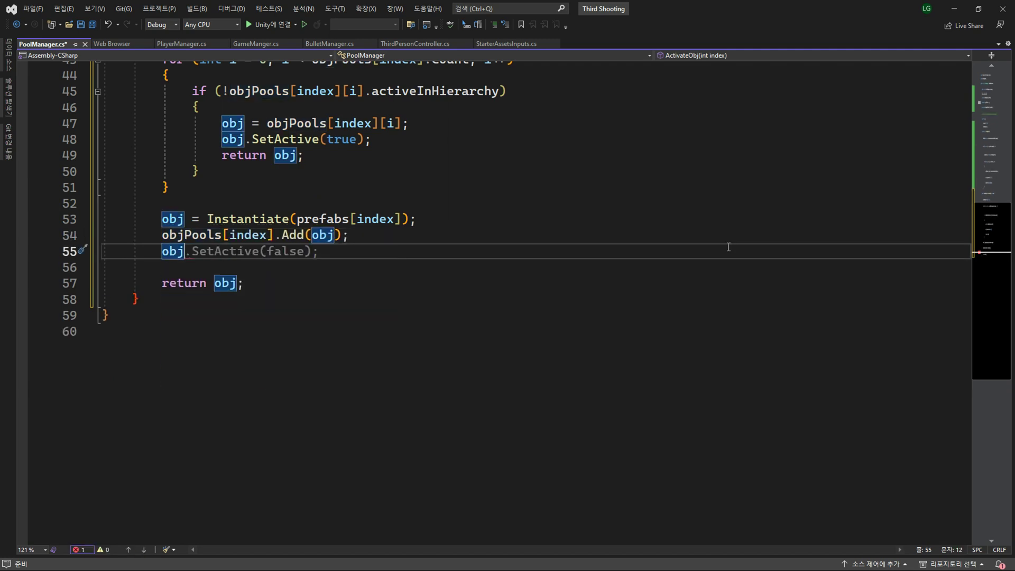
key(Tab)
key(Left)
key(Left)
key(ctrl+shift+Left)
text(tr)
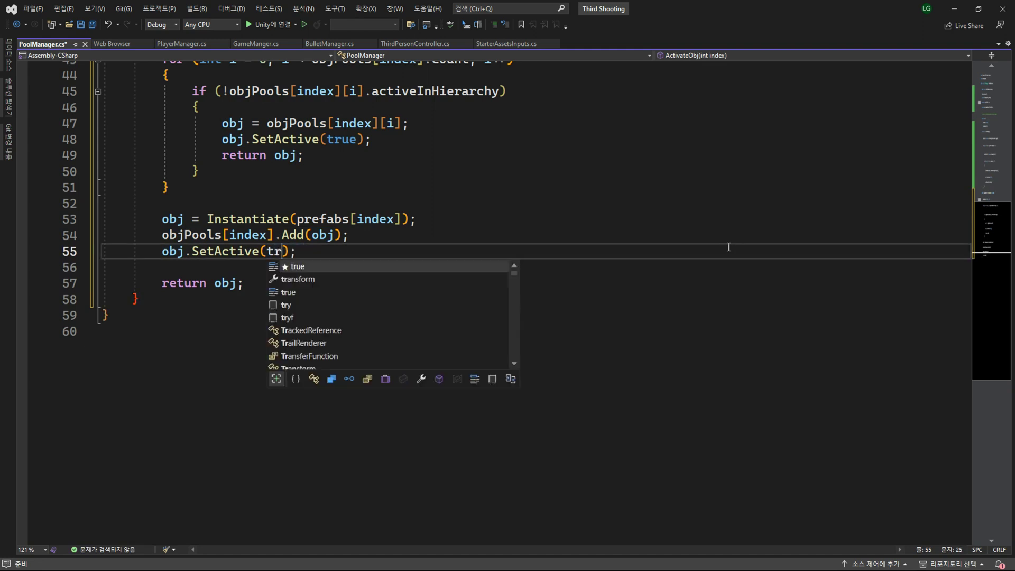
key(Tab)
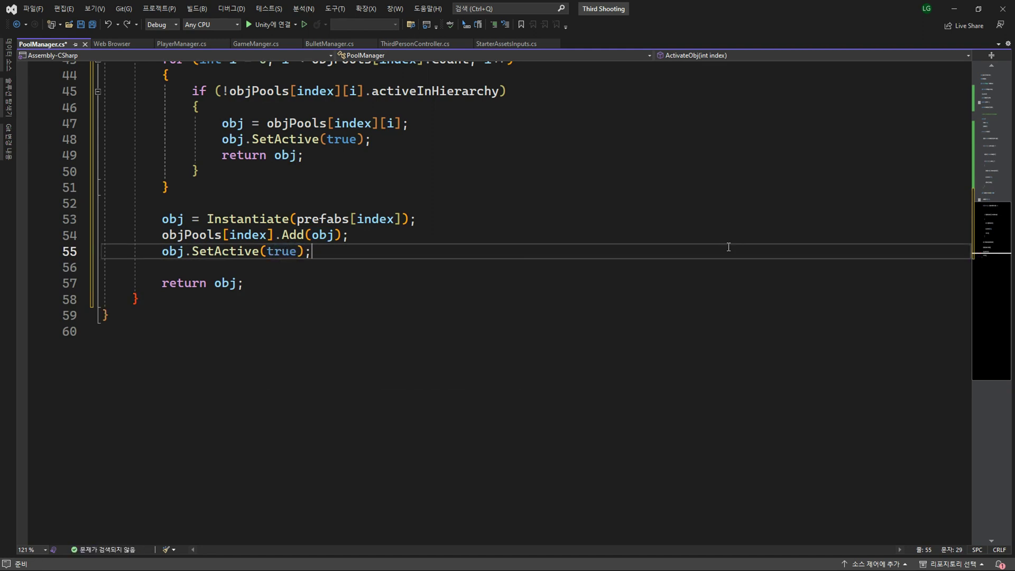
key(ctrl+s)
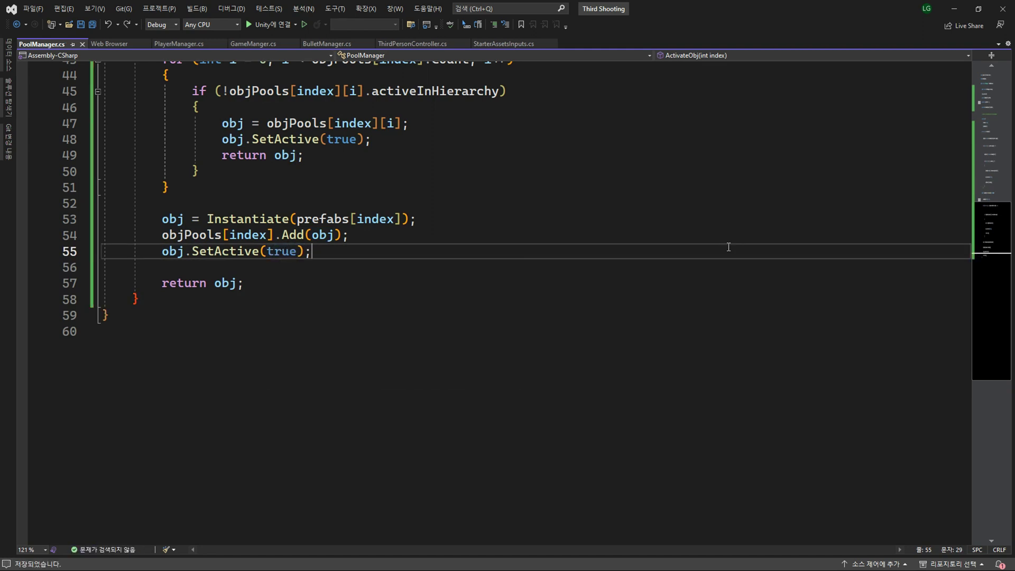
scroll(600, 297, up, 1)
scroll(441, 242, up, 2)
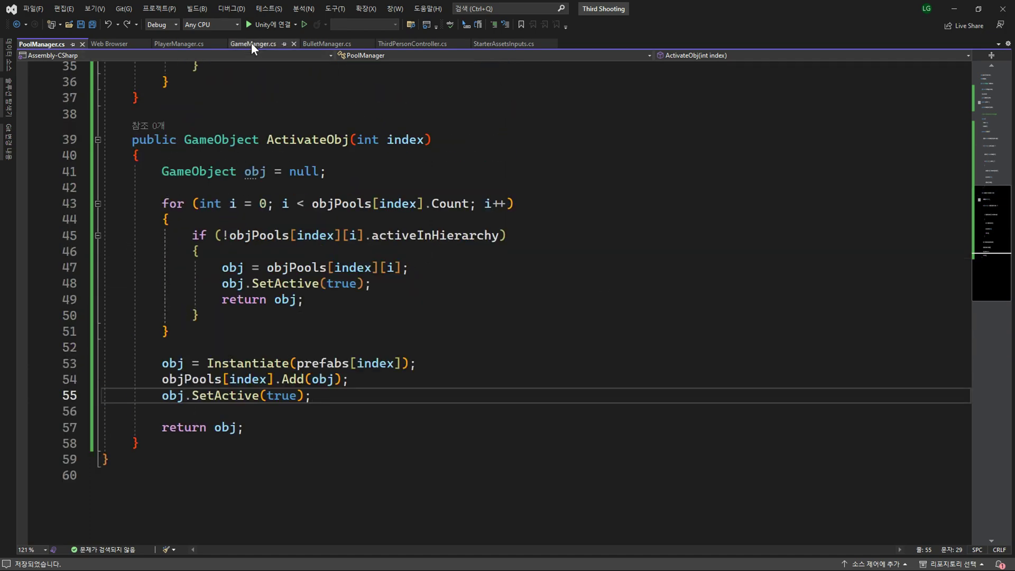
In GameManger.cs, add a private void SetObjPosition(GameObject obj, Transform targetTransform) method below InitBullet
click(251, 42)
scroll(365, 312, down, 4)
scroll(365, 312, down, 6)
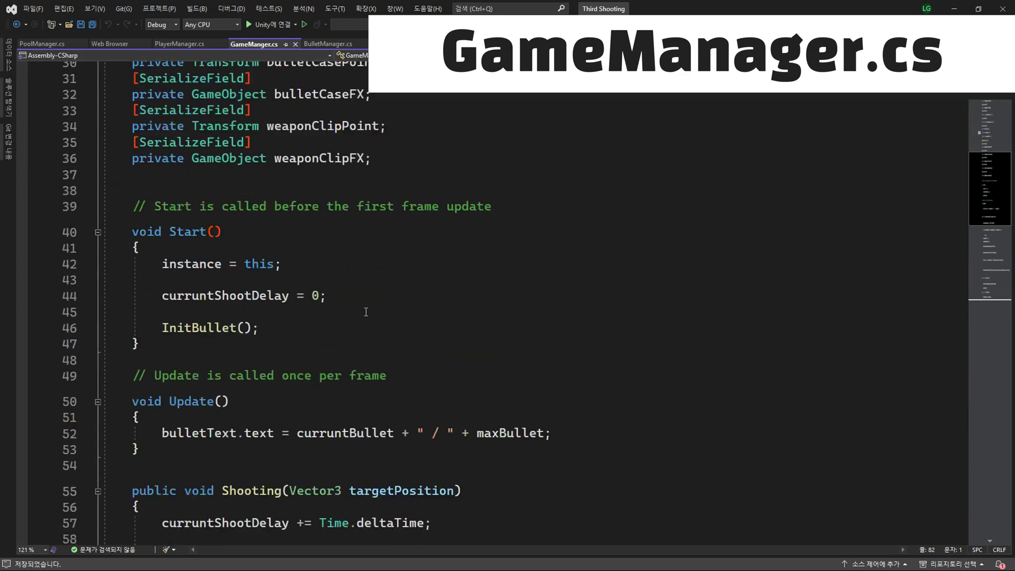
scroll(366, 312, down, 4)
scroll(365, 312, down, 6)
scroll(365, 312, down, 1)
click(139, 398)
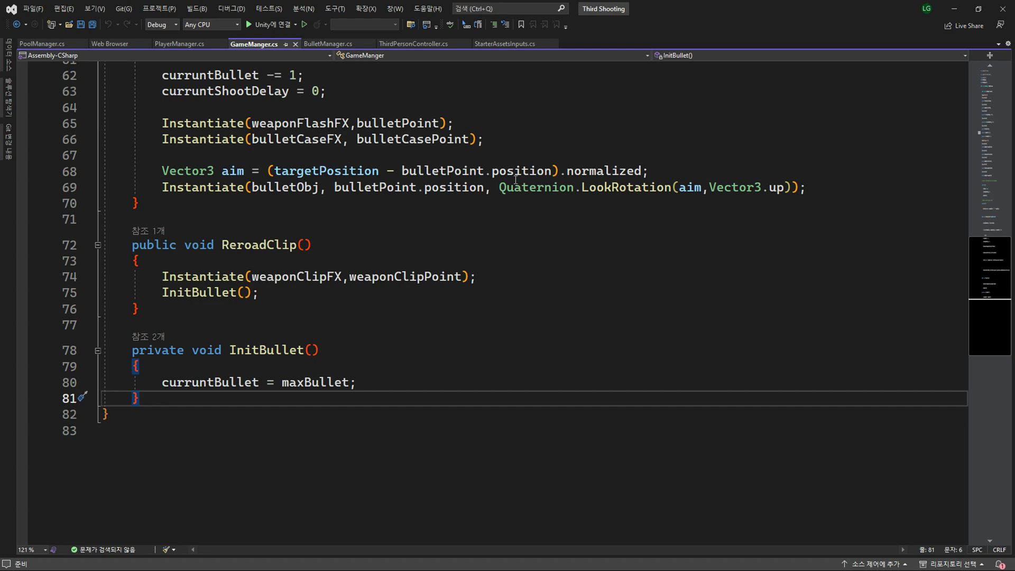
scroll(372, 348, down, 2)
scroll(374, 338, down, 1)
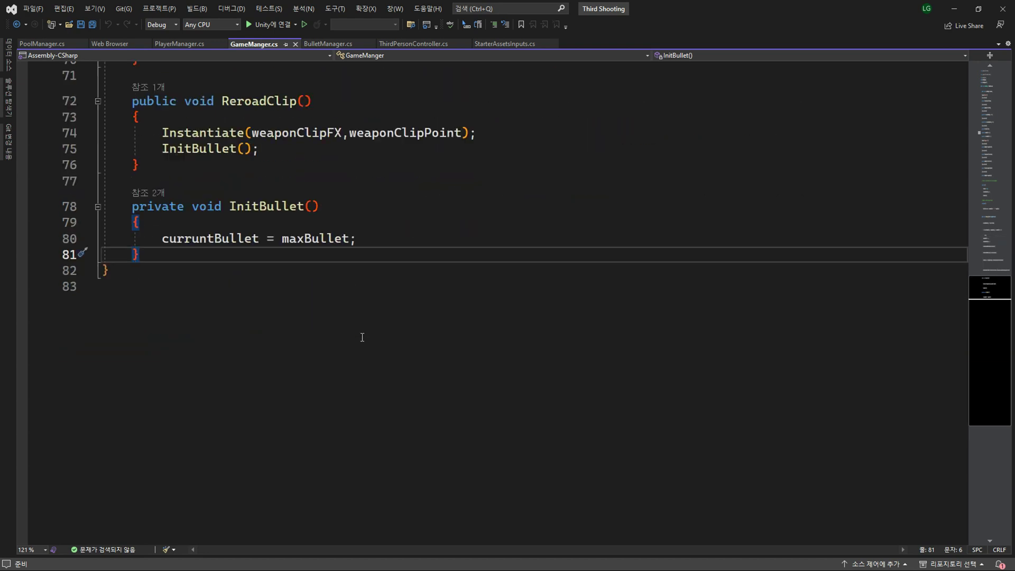
scroll(375, 328, down, 2)
key(Return)
key(Return)
text(p)
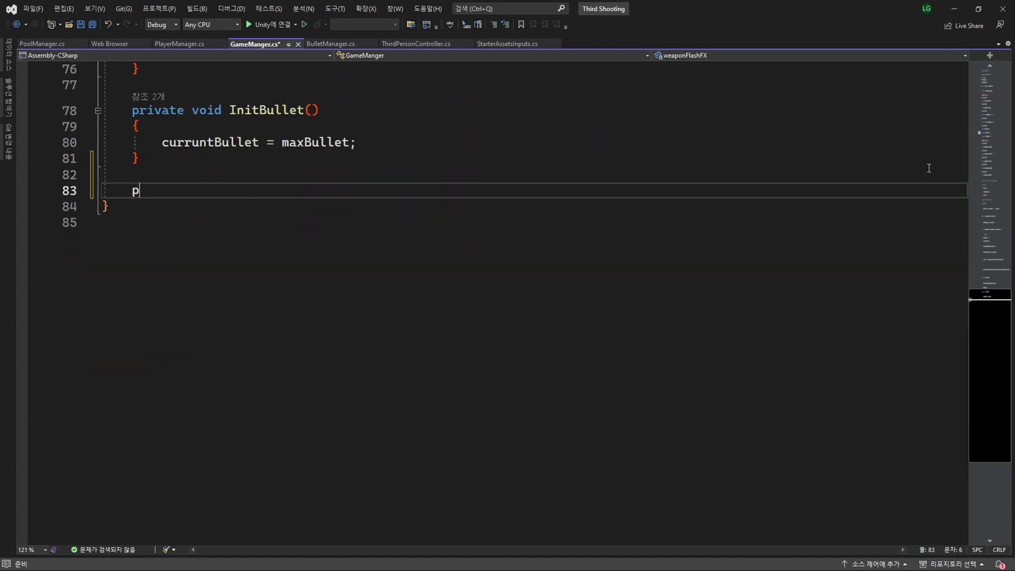
text(rivate void Set)
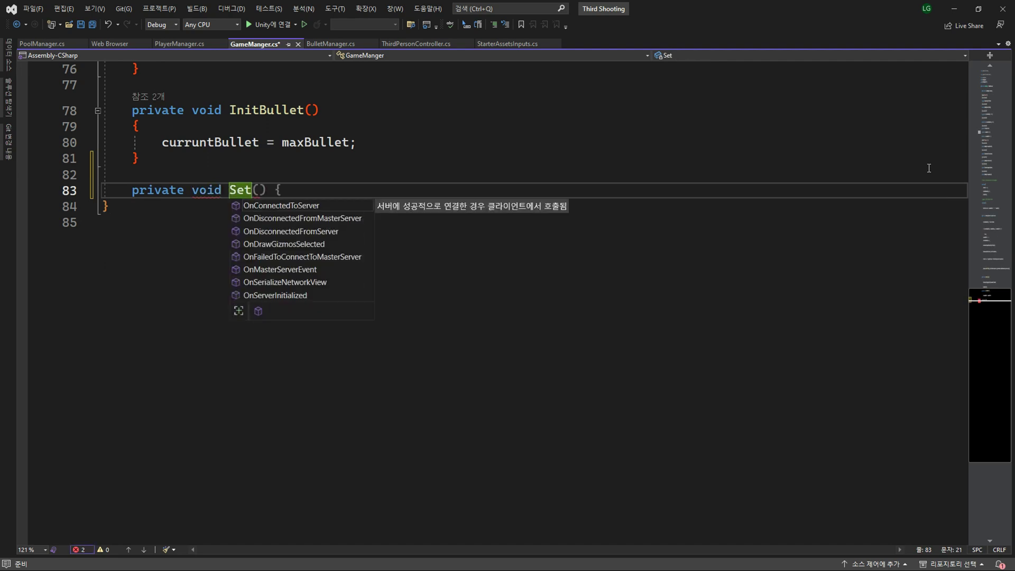
text(())
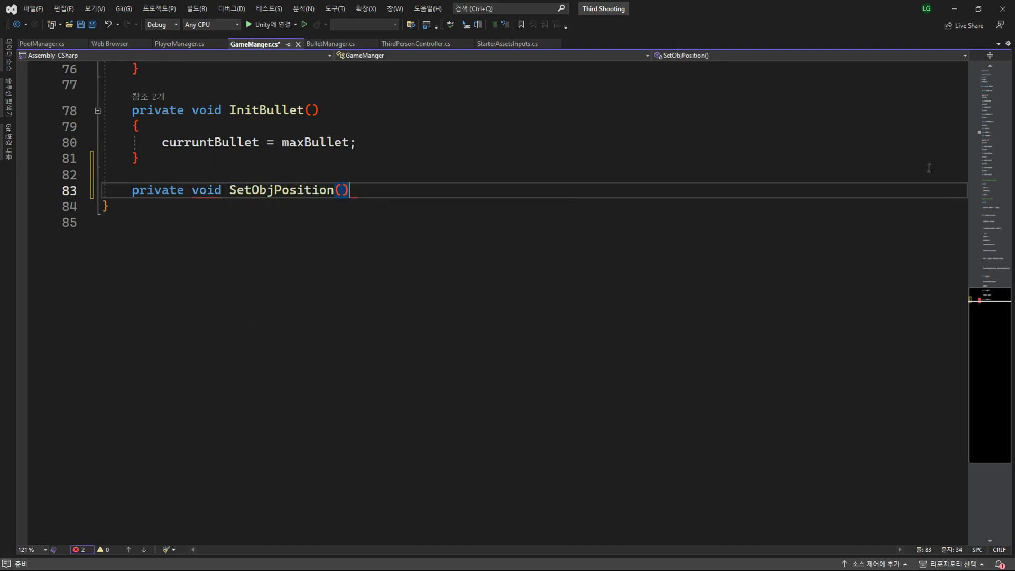
text({)
key(Return)
key(Up)
key(Up)
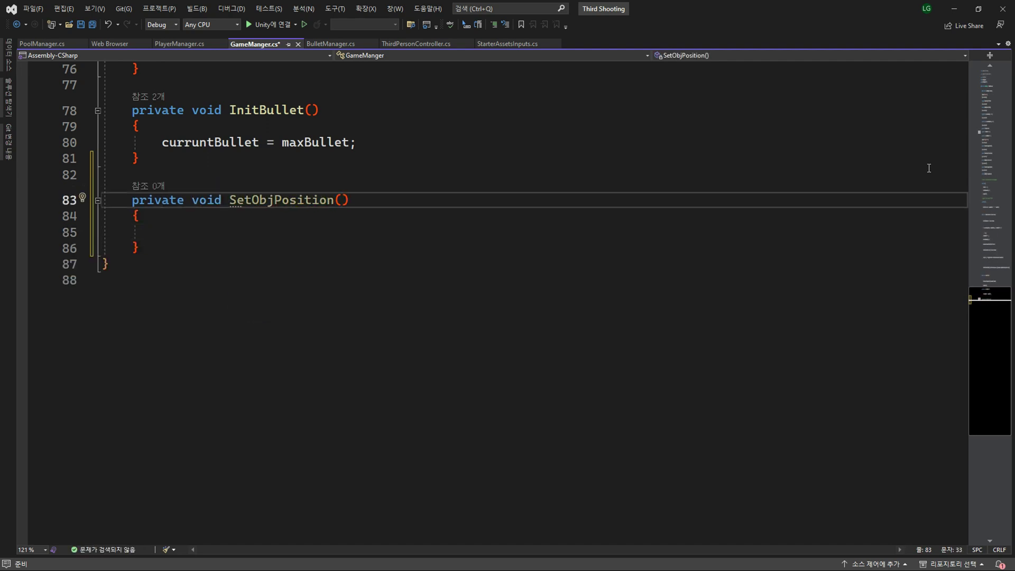
text(GameObject obj,)
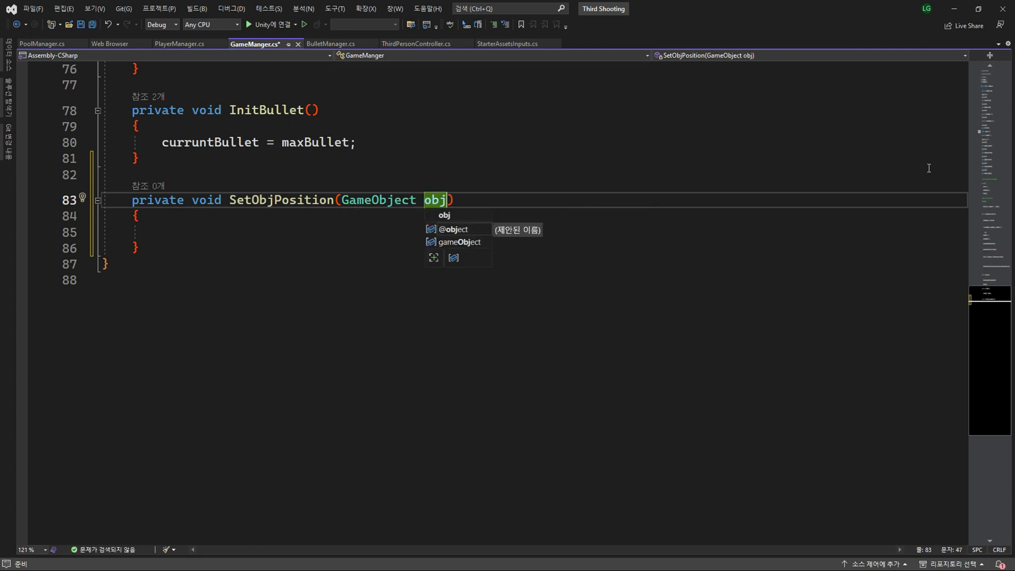
text(Tran)
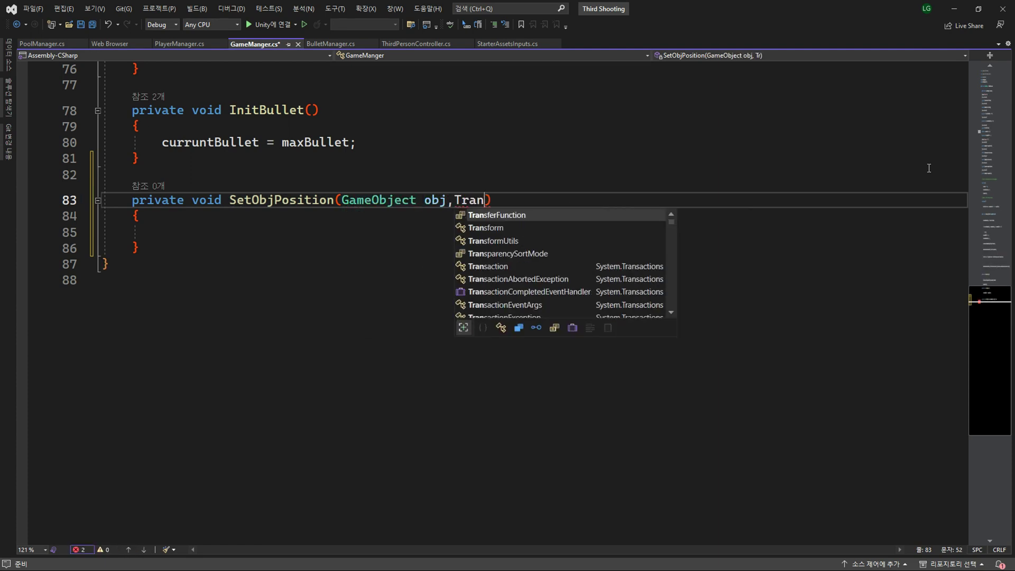
key(Tab)
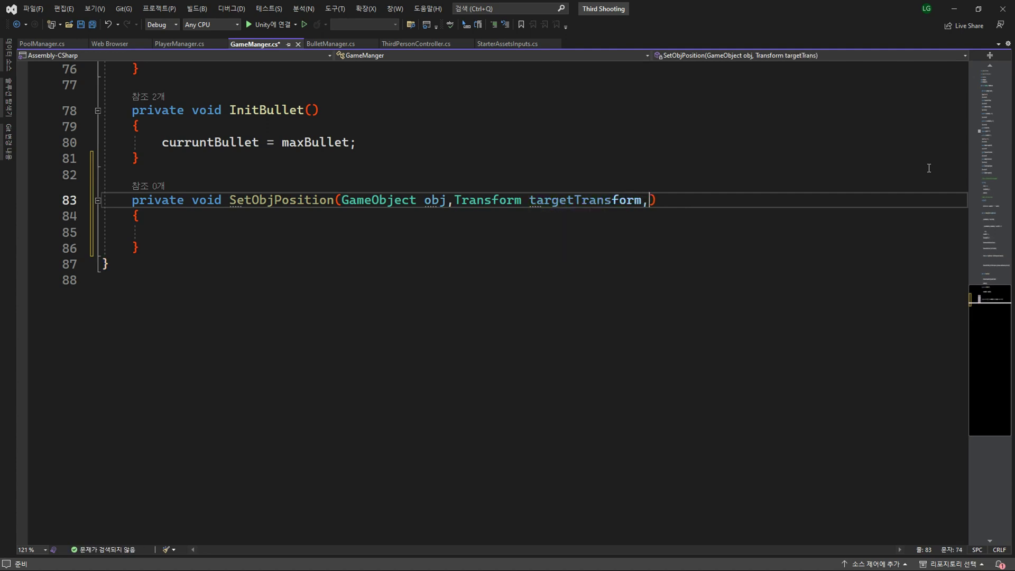
Fill the method body with obj.transform.position = targetTransform.position
key(Down)
key(Down)
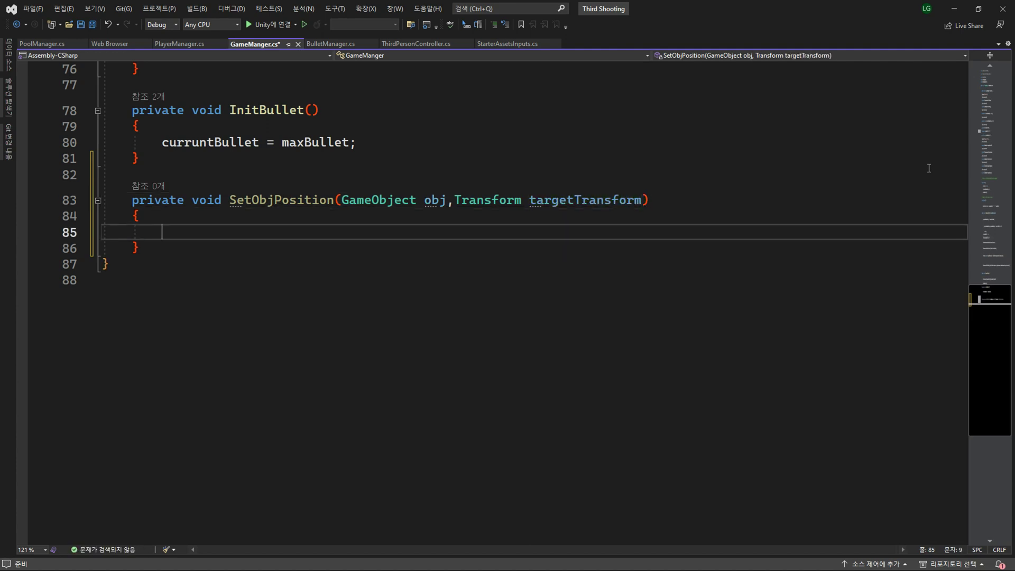
text(obj.tr)
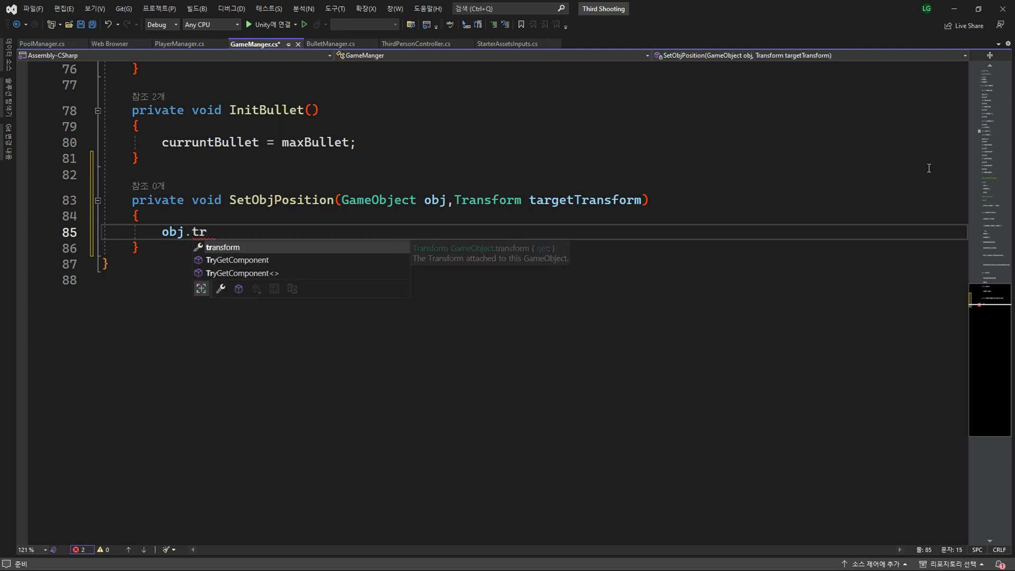
key(Tab)
text(.)
key(Tab)
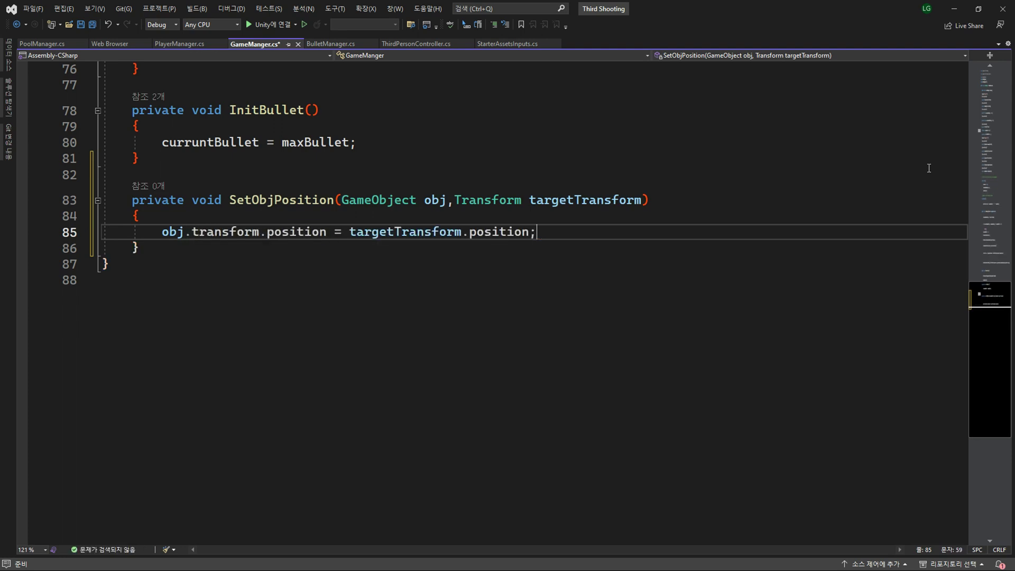
click(335, 200)
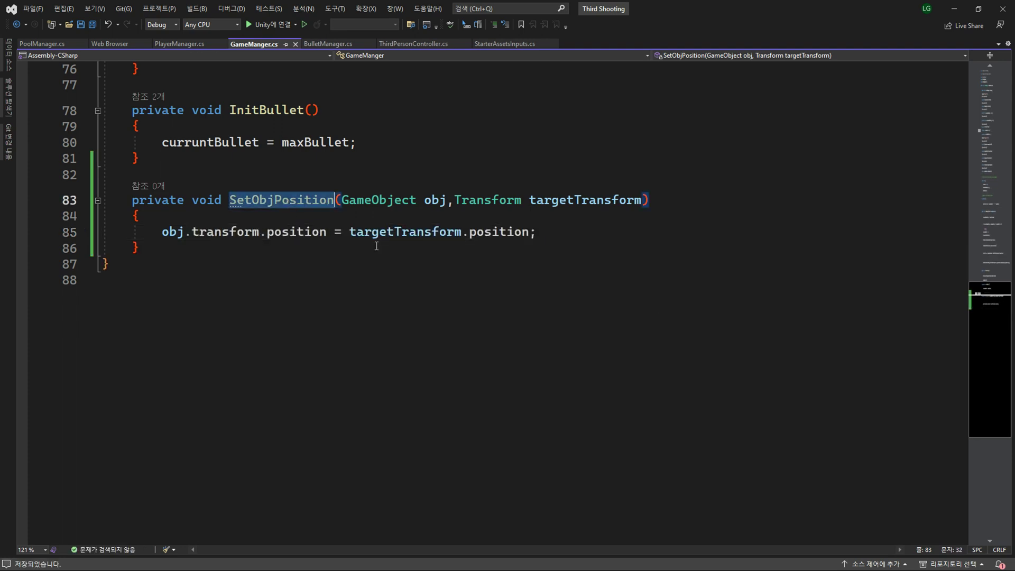
scroll(560, 279, up, 8)
scroll(434, 274, down, 3)
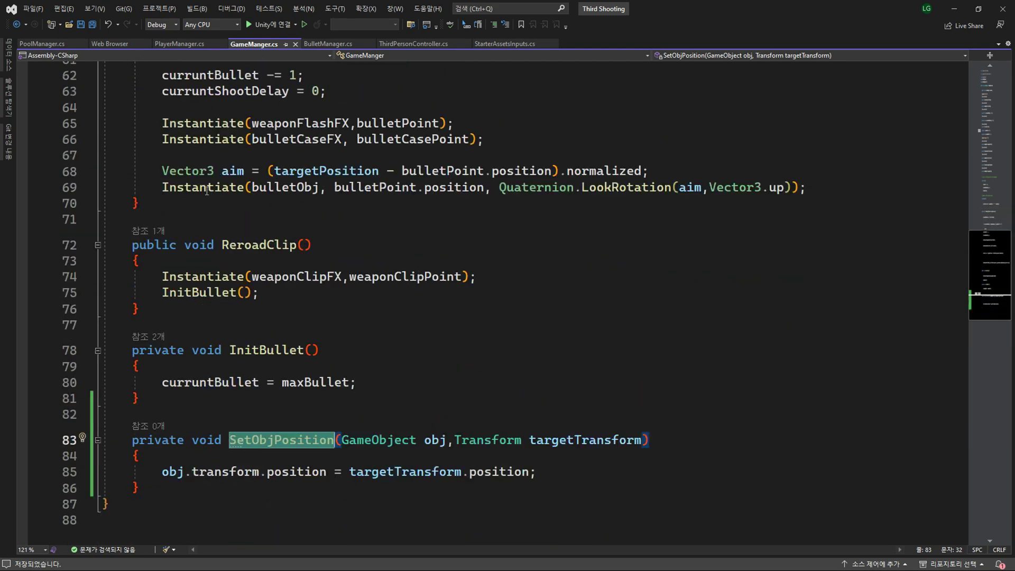
After the bullet Instantiate, add a GameObject fetched with PoolManager.instance.ActivateObj(0)
click(818, 189)
key(Return)
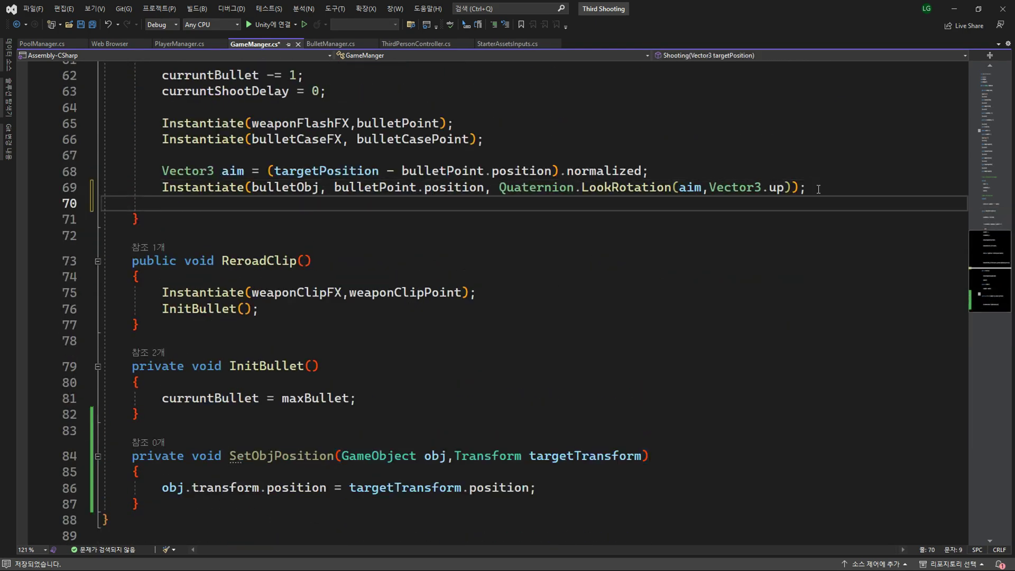
text(G)
key(Tab)
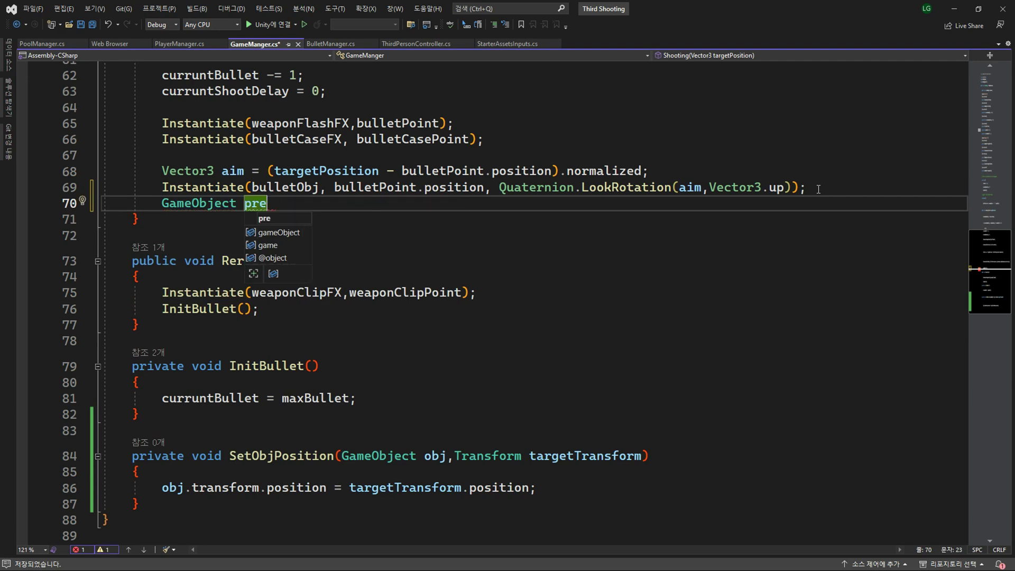
text(Po)
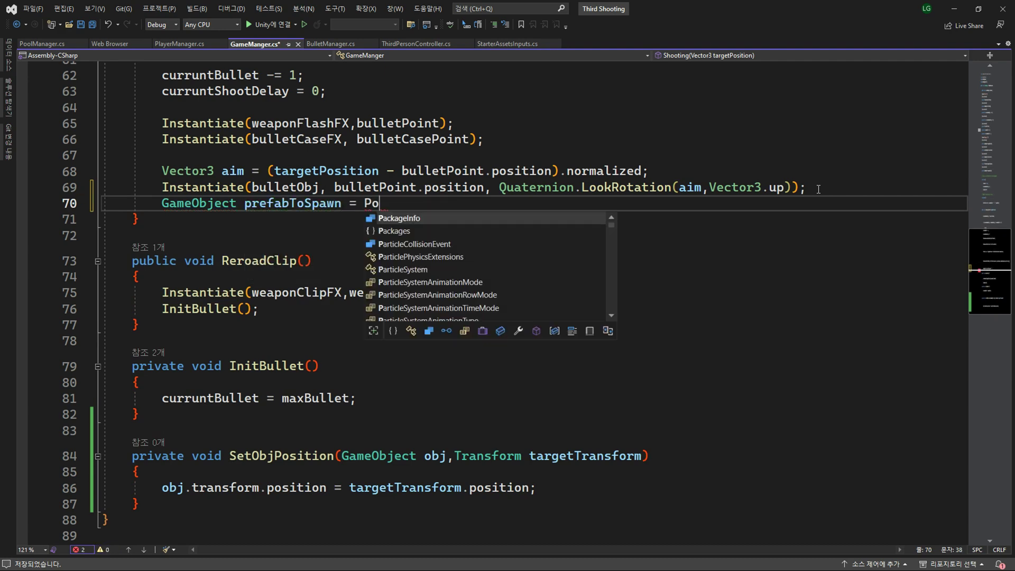
text(ol.in.)
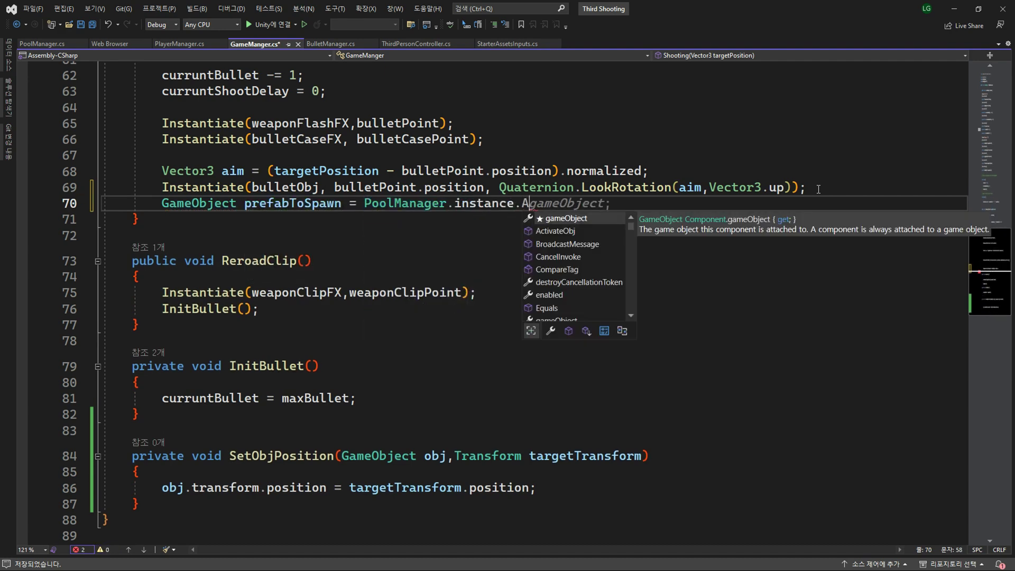
text(A)
key(Tab)
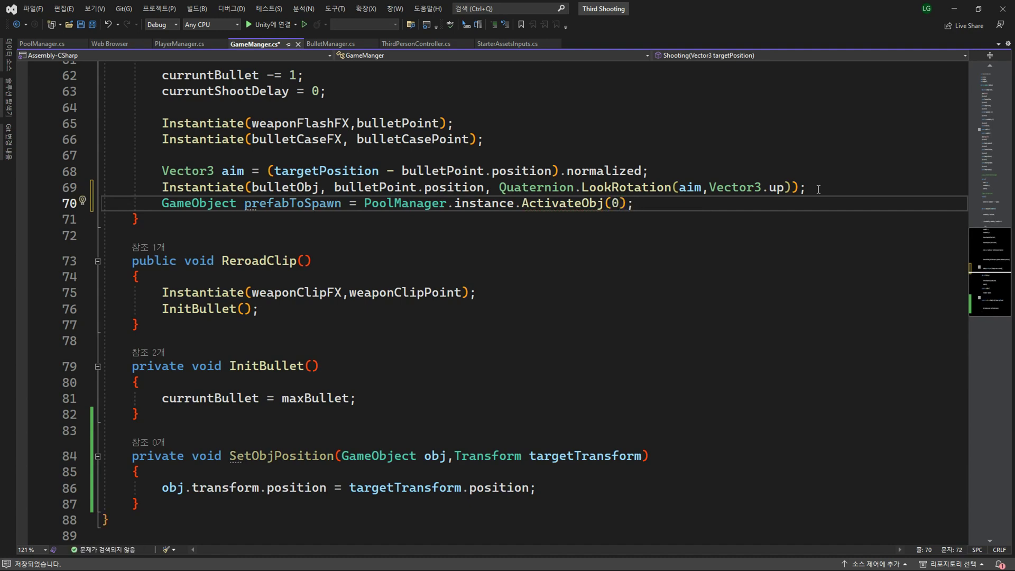
Place the pooled object at bulletPoint with SetObjPosition(prefabToSpawn, bulletPoint)
key(Return)
text(Set)
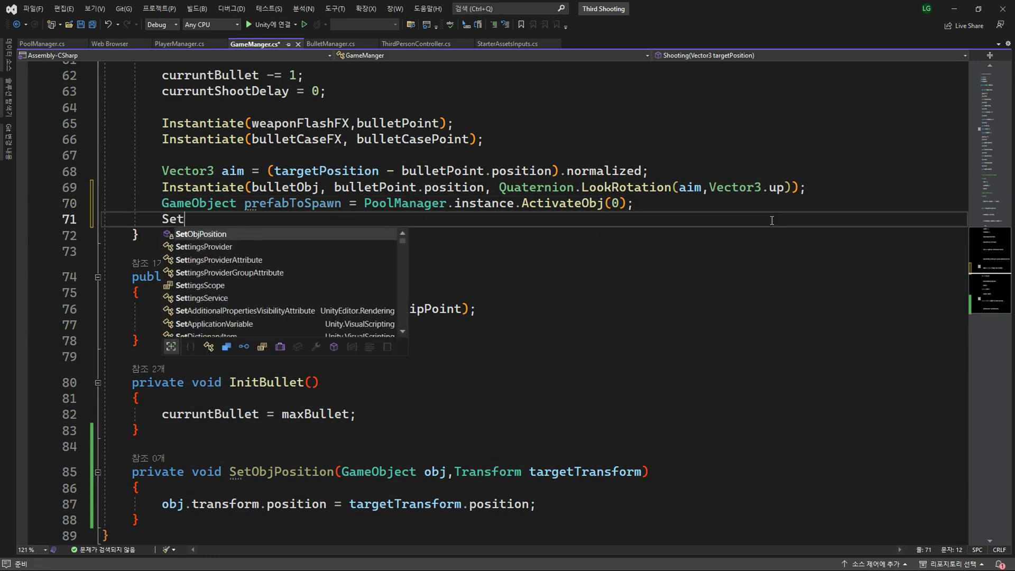
key(Tab)
text(())
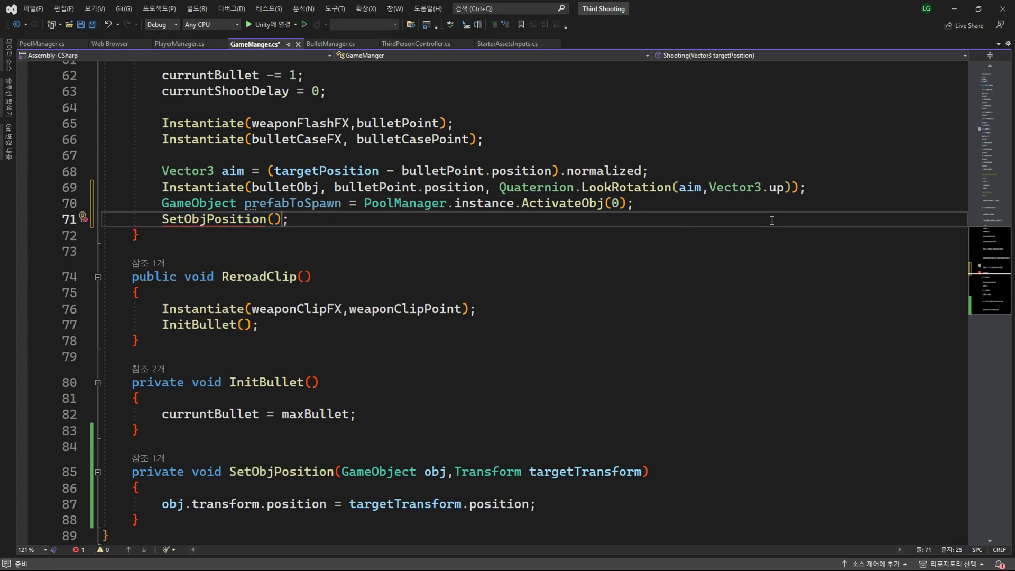
text(pr)
key(Tab)
text(,)
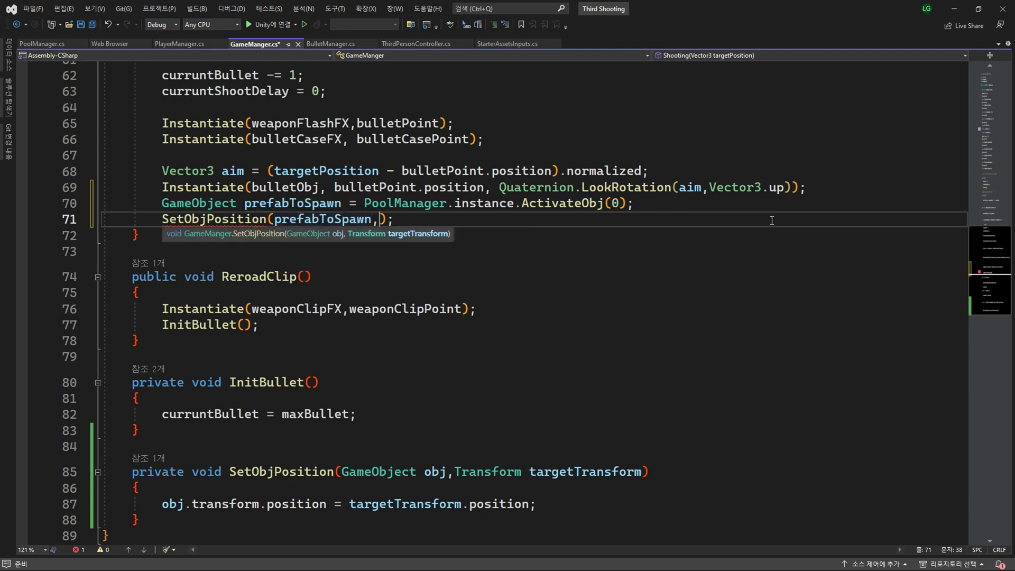
text(bull)
key(Tab)
key(End)
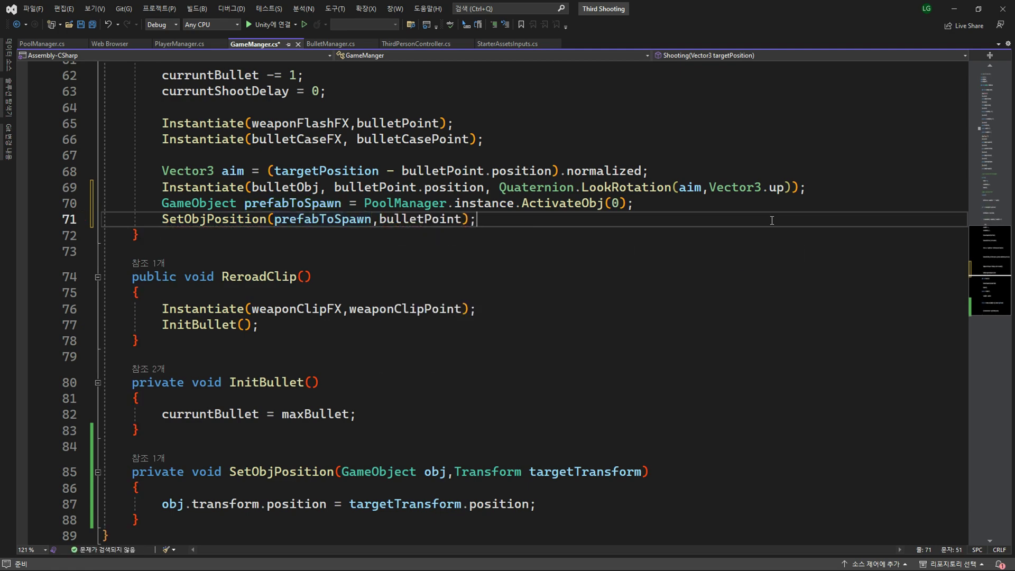
Start a prefabToSpawn.transform.rotation assignment using the LookRotation(aim, Vector3.up) expression from line 69
key(Return)
text(pr.tra)
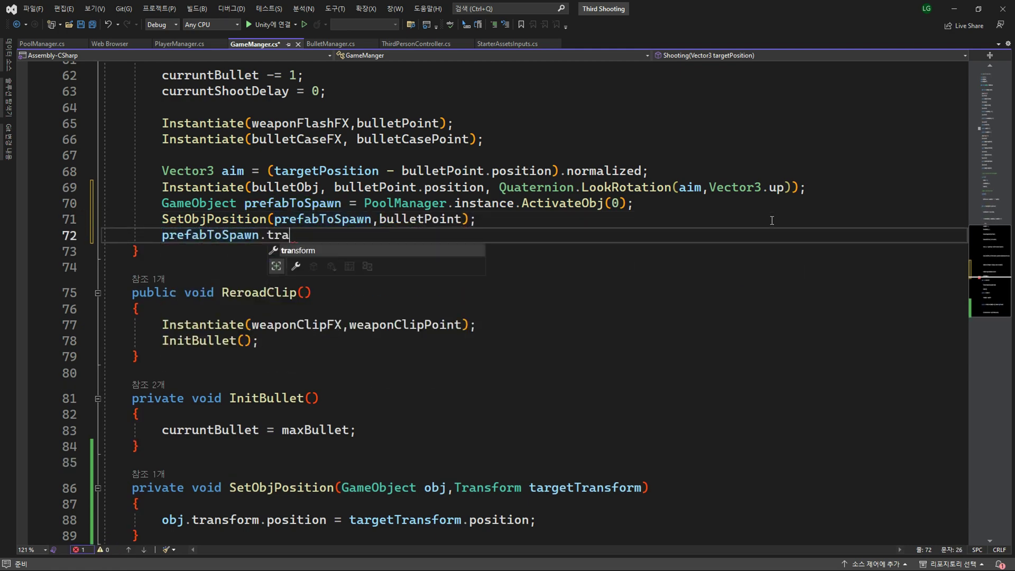
text(.ro)
key(Tab)
text(=)
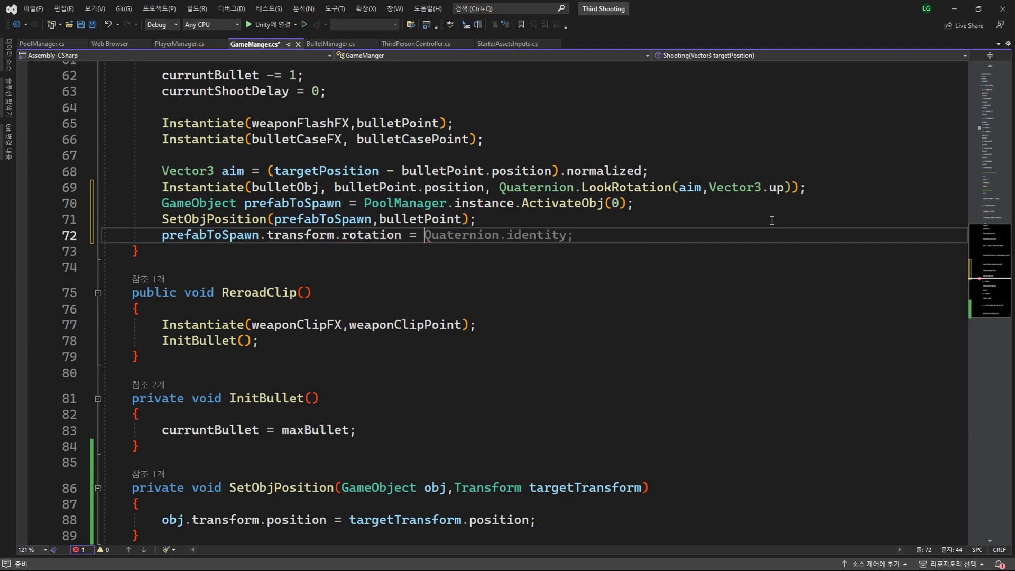
drag(499, 187, 793, 187)
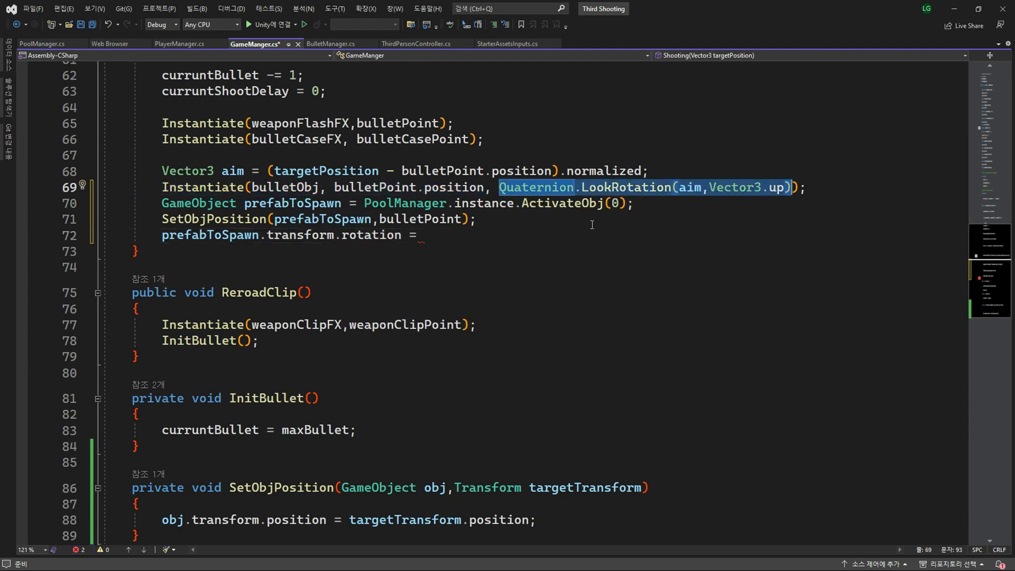
click(629, 235)
key(Up)
key(Up)
key(Up)
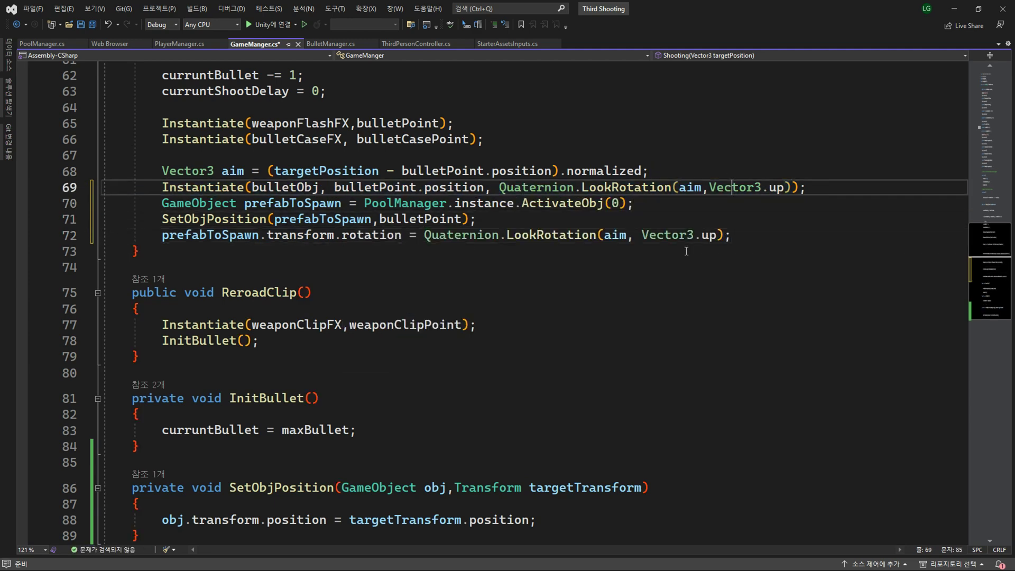
Comment out the old bullet Instantiate and add flashFX from ActivateObj(1), positioned at bulletPoint
text(//)
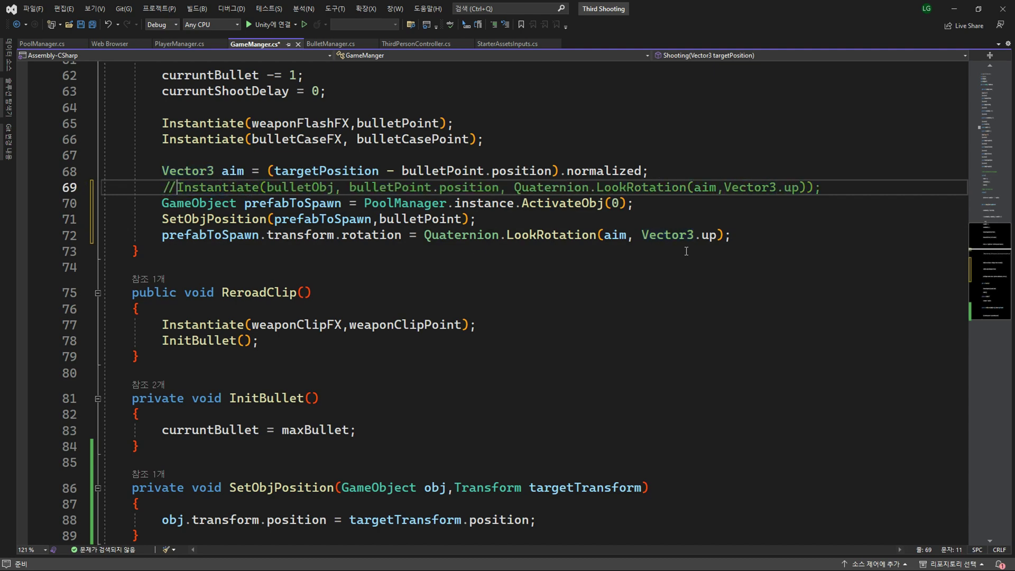
key(Up)
key(Up)
key(Up)
key(End)
key(Return)
text(GameObject flashF)
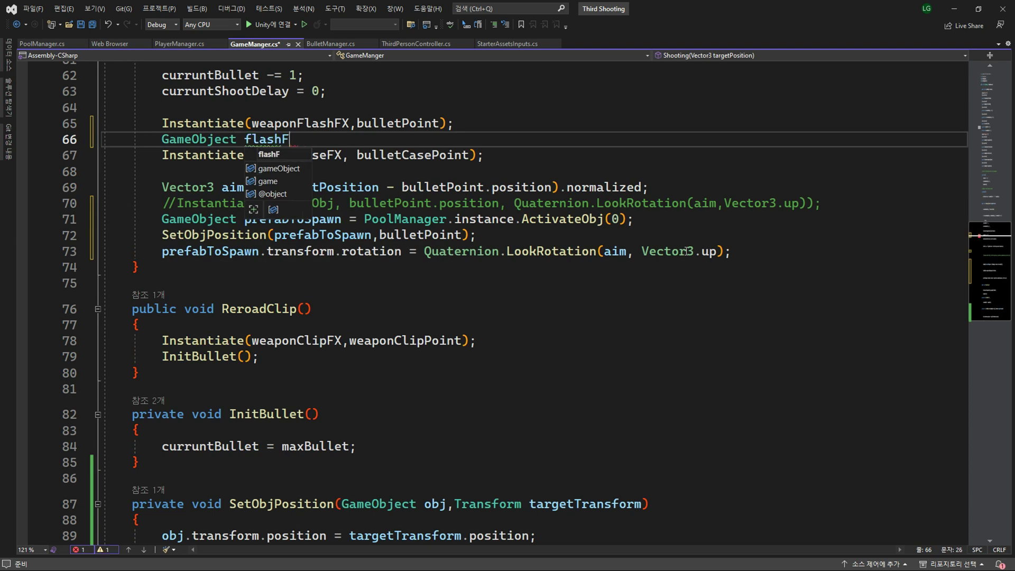
text(X = PoolManager.instance.)
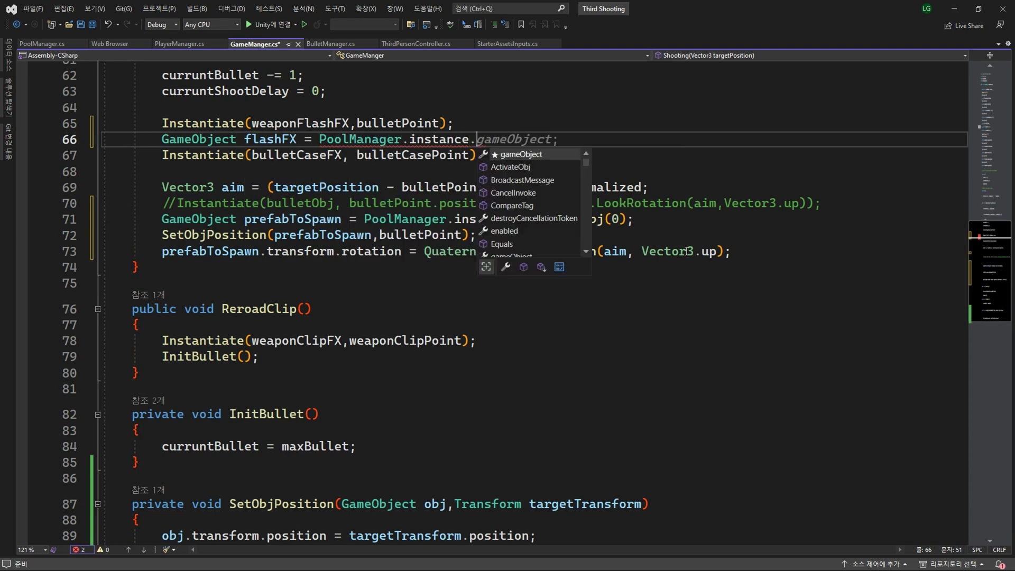
text(ActivateObj)
key(End)
key(Return)
key(Return)
key(Up)
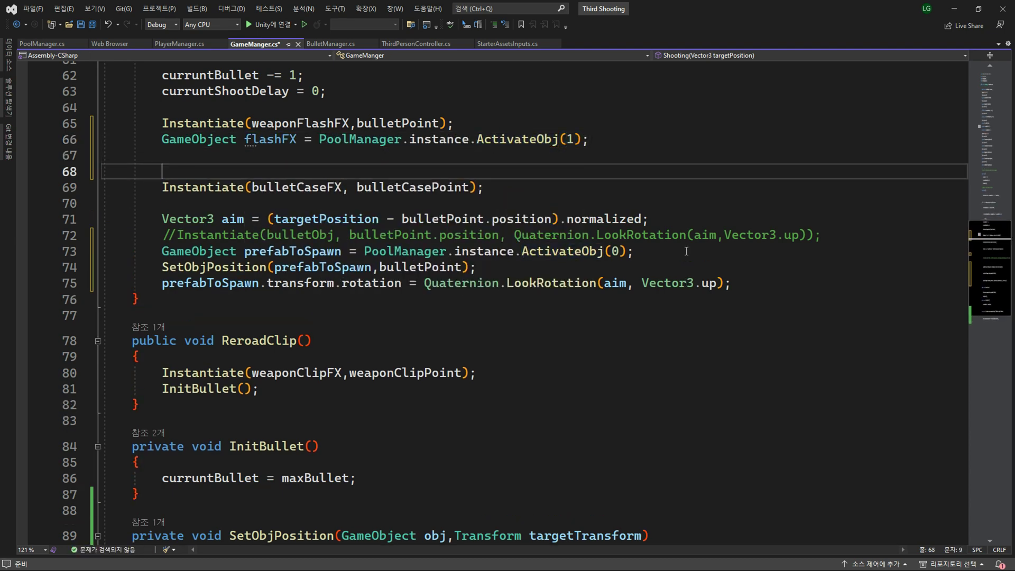
text(Set)
key(Tab)
text((flashFX)
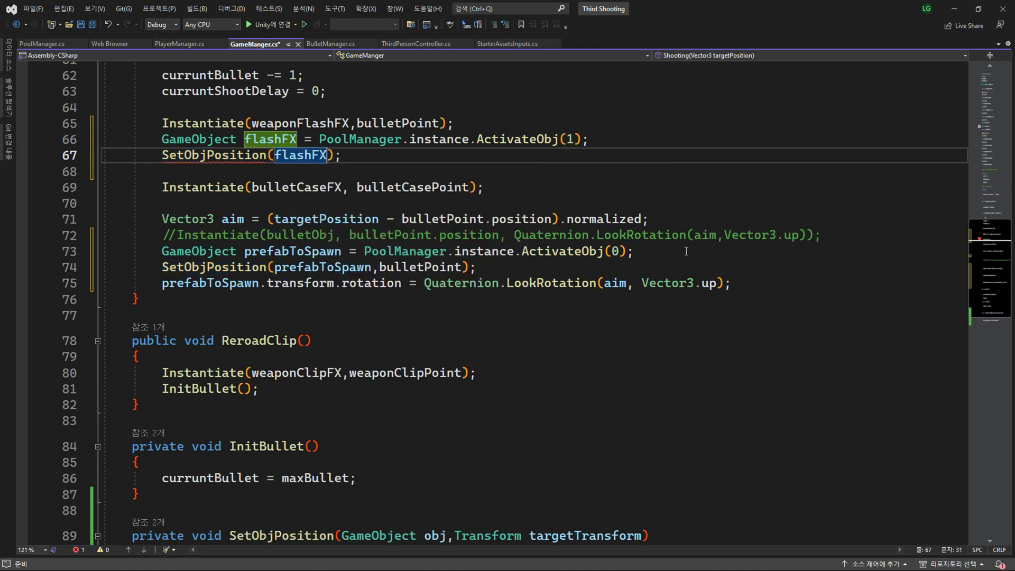
text(,bulletPoint)
key(End)
Add caseFX from ActivateObj(2), positioned at bulletCasePoint, and save GameManager.cs
key(Down)
key(Down)
key(Down)
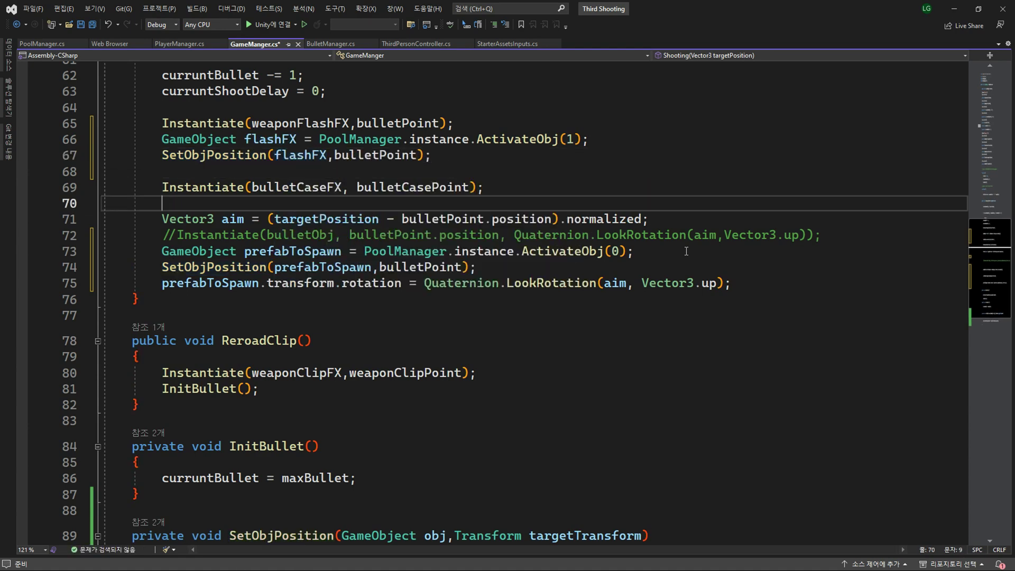
key(Return)
key(Up)
text(ga)
key(Tab)
text(caseFX)
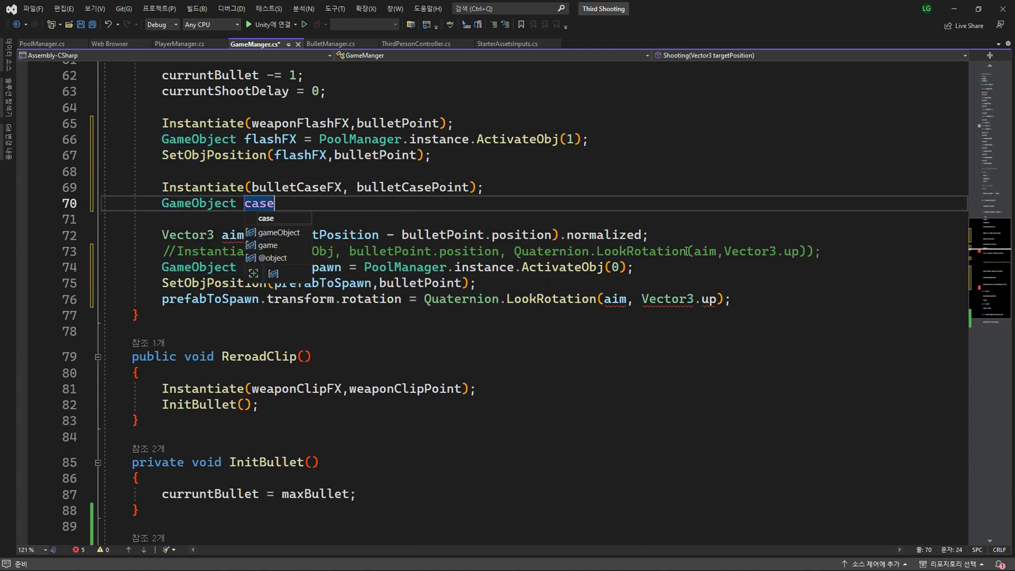
key(Tab)
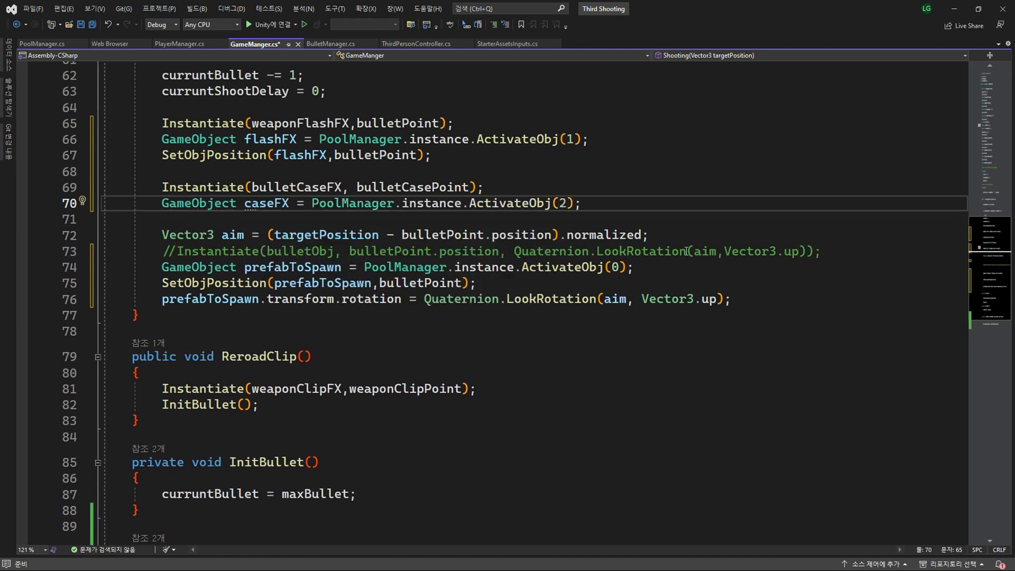
key(Return)
text(Set)
key(Tab)
text(()
text(ca)
key(Tab)
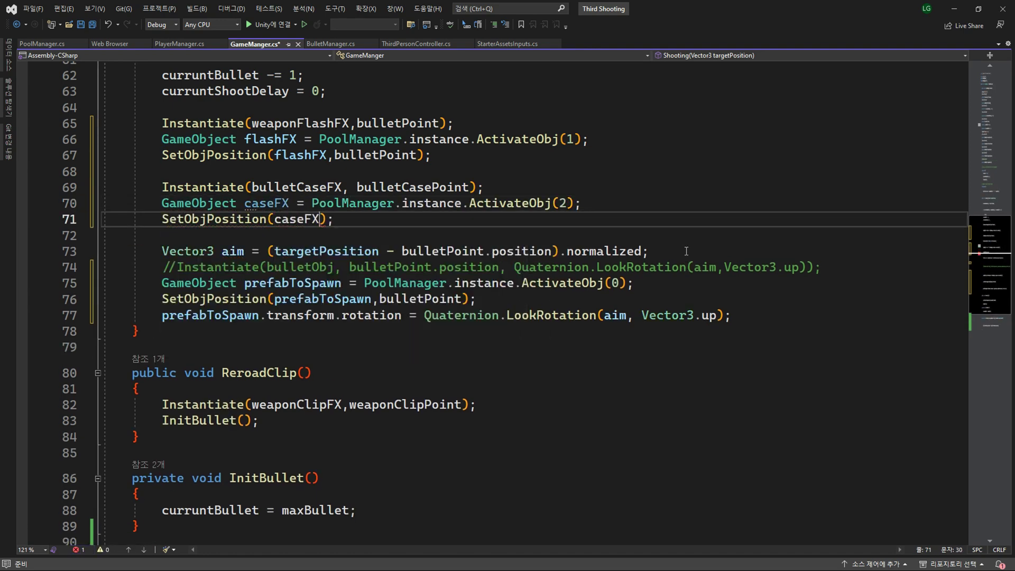
text(,bull)
key(Tab)
key(End)
key(ctrl+s)
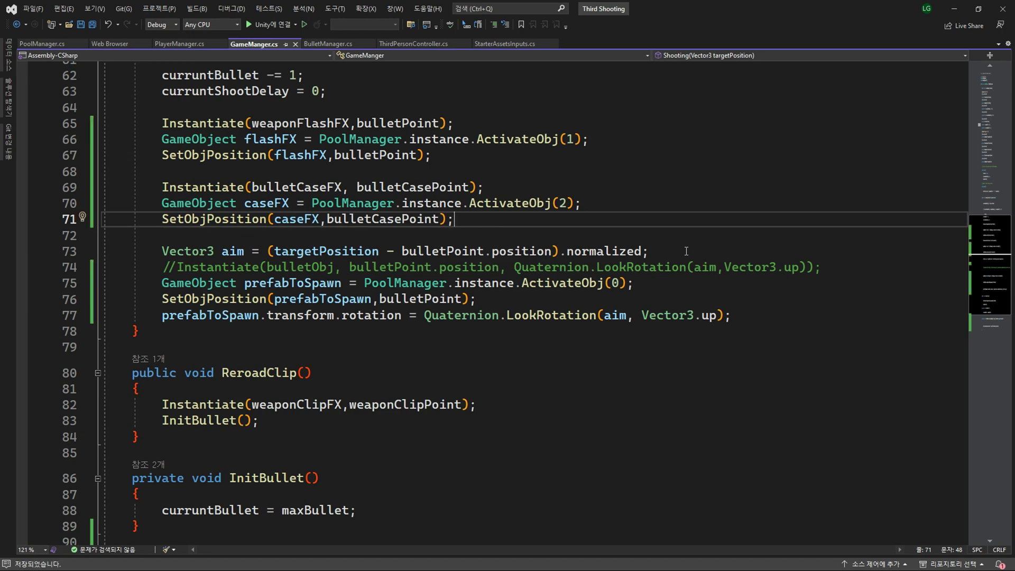
scroll(249, 235, down, 4)
Comment out the weapon flash and bullet case Instantiate lines
click(581, 213)
key(Return)
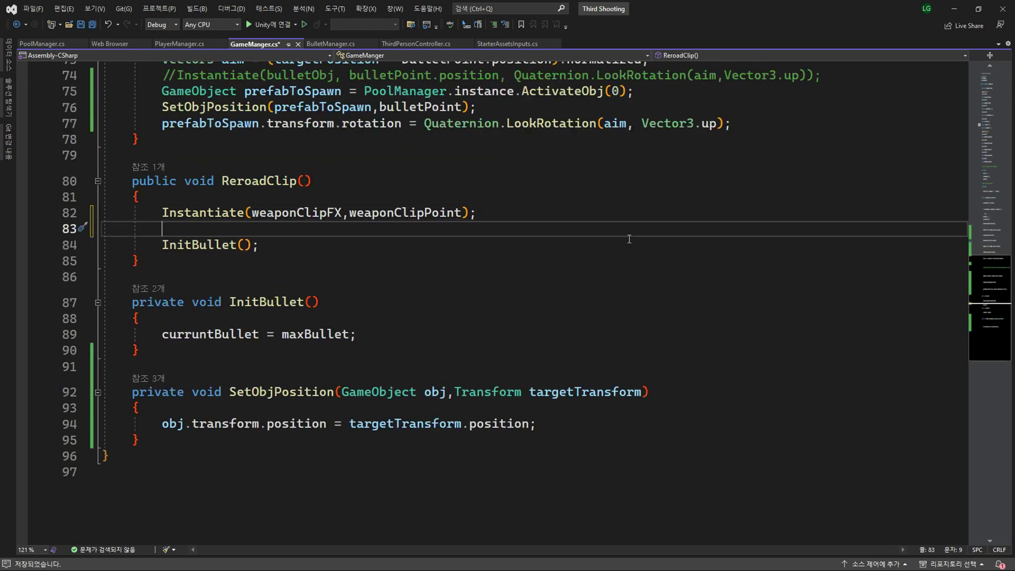
scroll(629, 239, up, 4)
click(162, 123)
text(//)
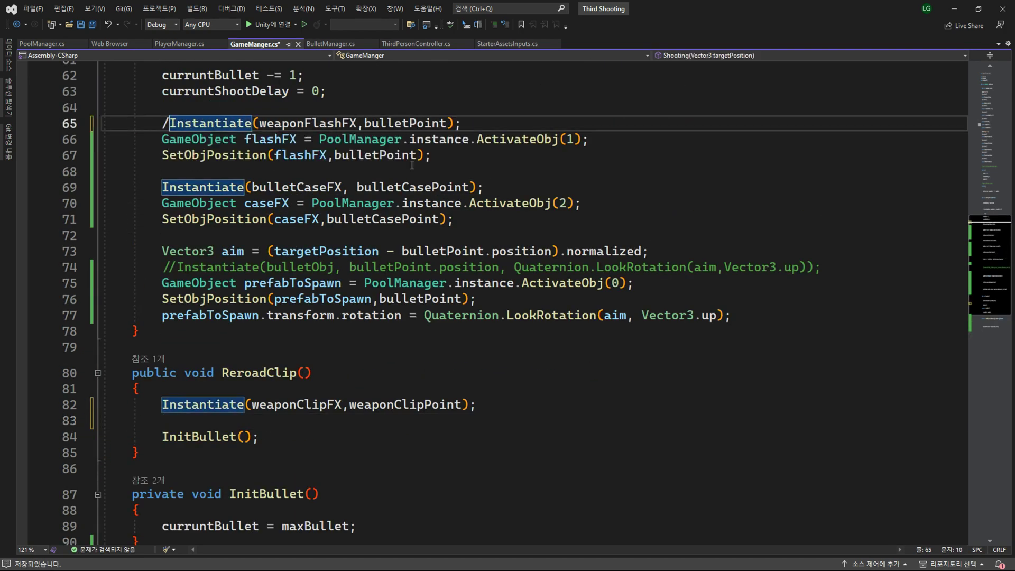
key(Down)
key(Down)
key(Down)
key(Home)
text(//)
In ReroadClip, add clipFX from ActivateObj(3) and place it with SetObjPosition(clipFX, weaponClipPoint)
scroll(589, 368, down, 3)
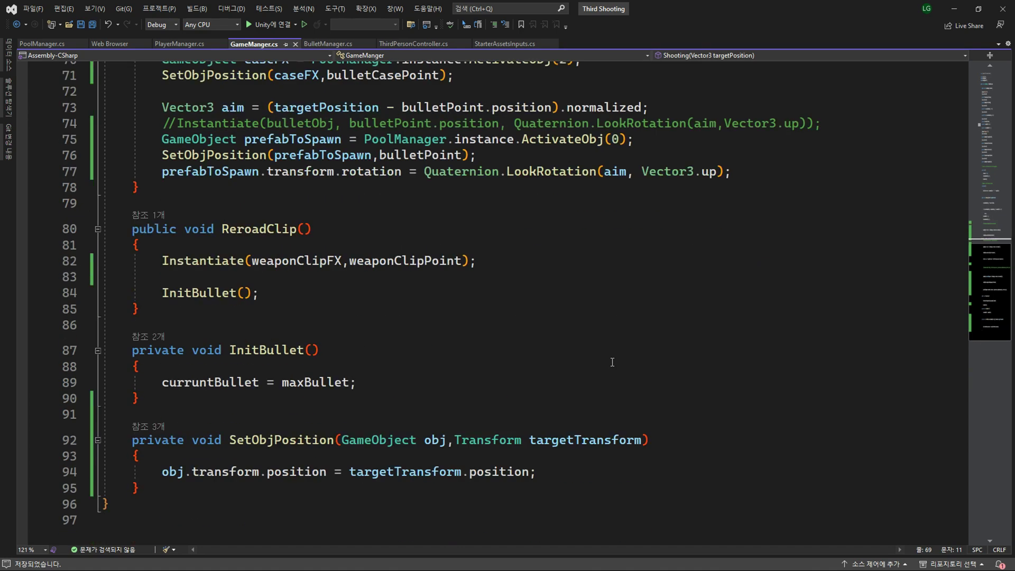
click(687, 277)
text(GameO)
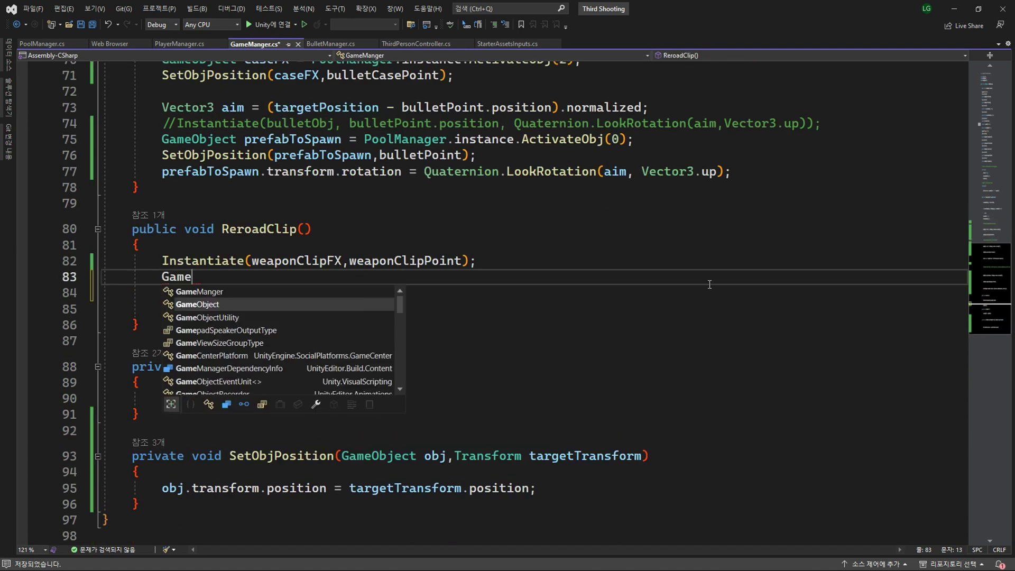
key(Tab)
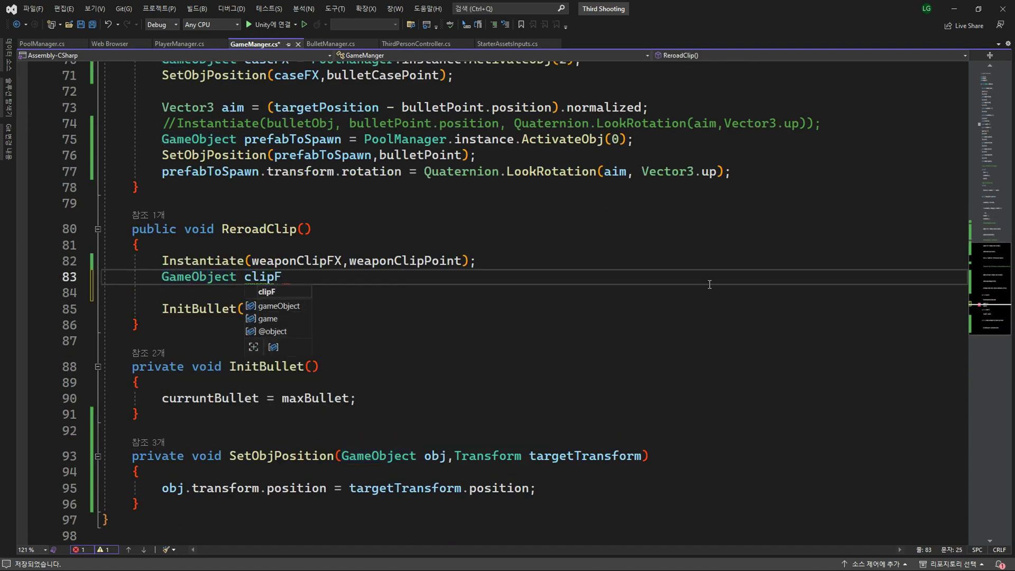
key(Tab)
text(1);)
scroll(586, 366, up, 3)
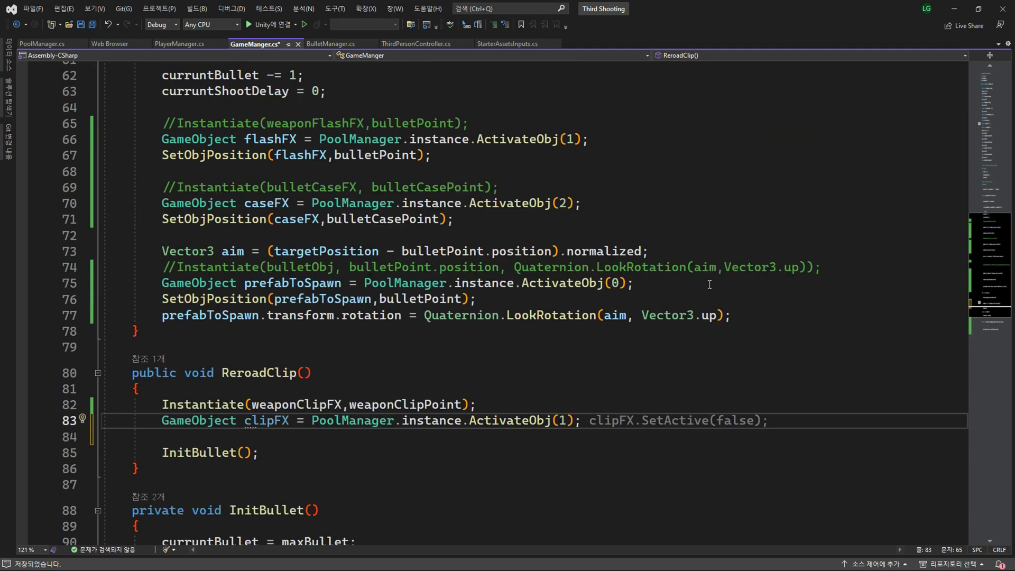
scroll(586, 367, down, 2)
key(End)
key(Return)
text(Set)
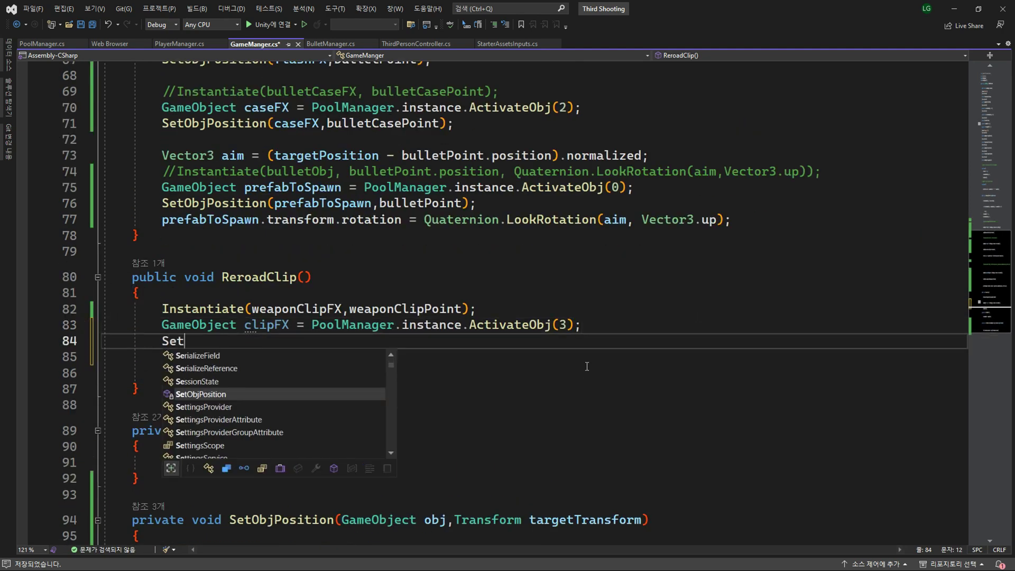
key(Tab)
scroll(587, 366, down, 4)
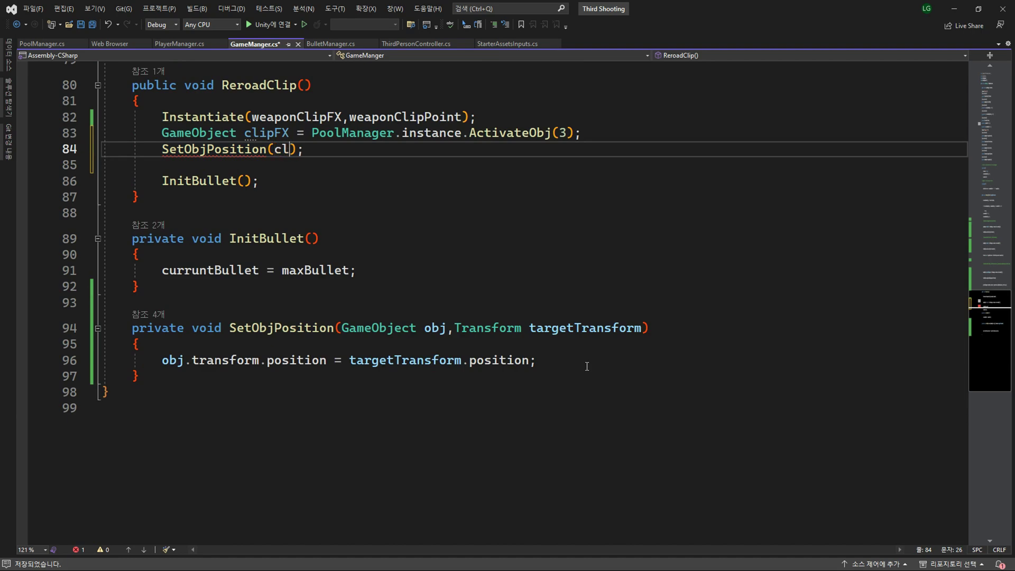
text(ipFX,w)
key(Tab)
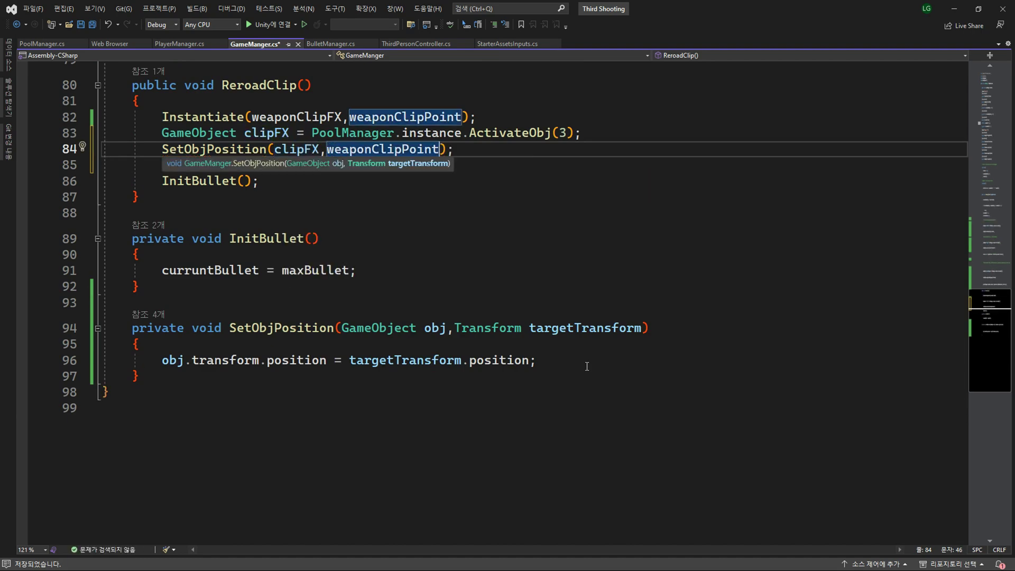
Comment out the old clip Instantiate line and return to Unity
key(Up)
key(Up)
key(Home)
text(//)
key(alt+Tab)
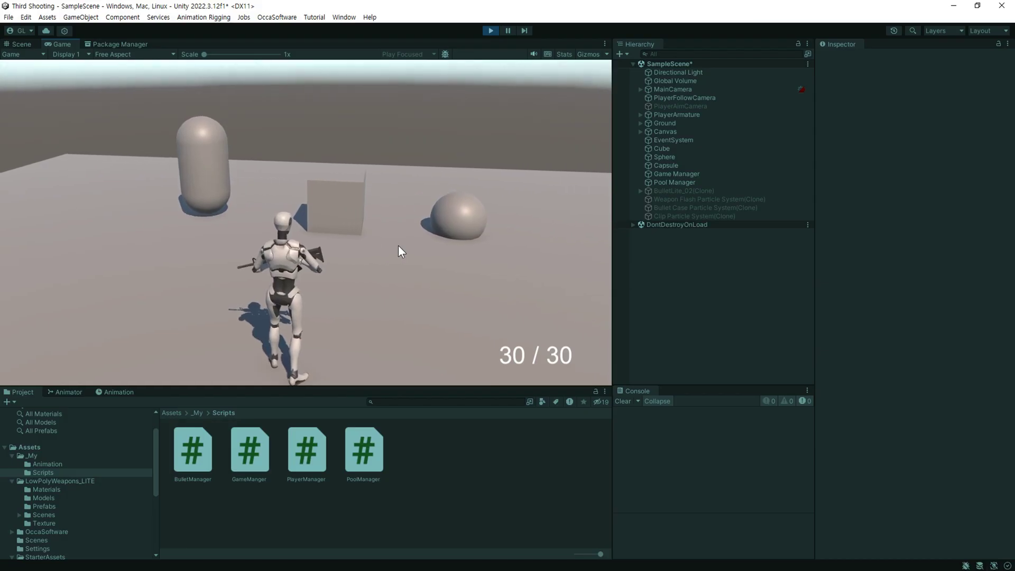
Aim and fire a shot, reload with R, then fire six more shots to check the pooled clones
right_click(396, 199)
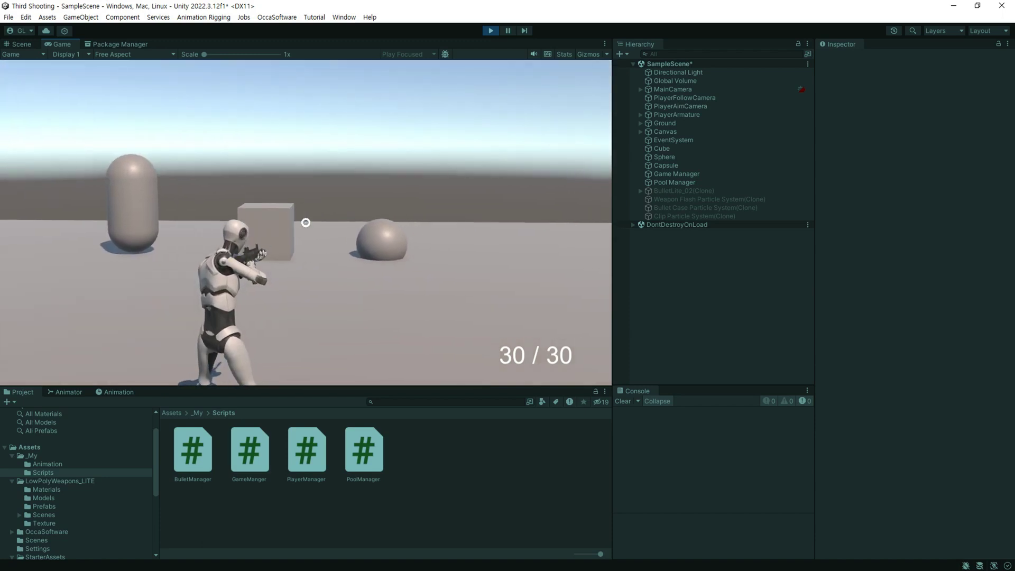
click(305, 222)
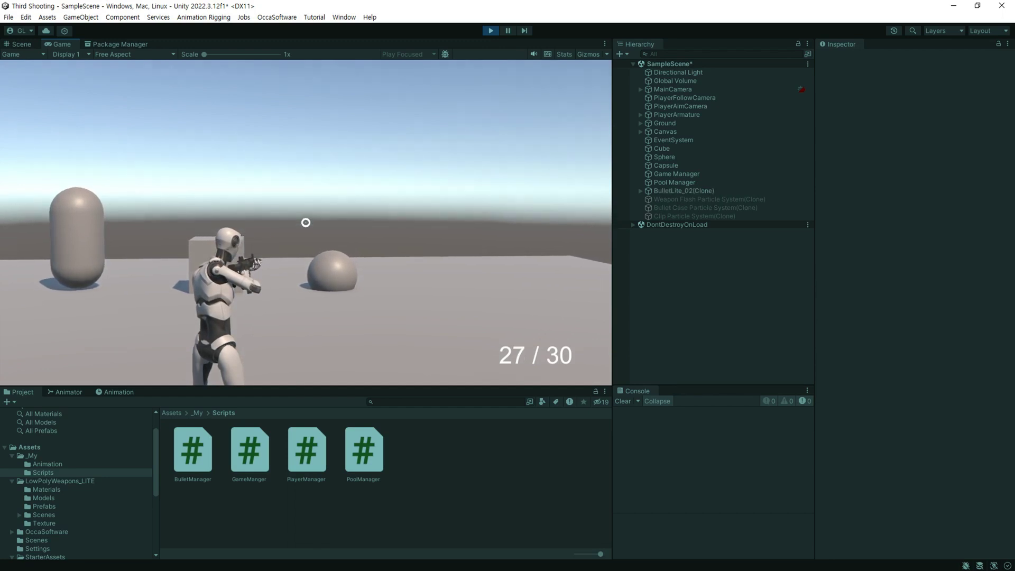
right_click(305, 222)
key(r)
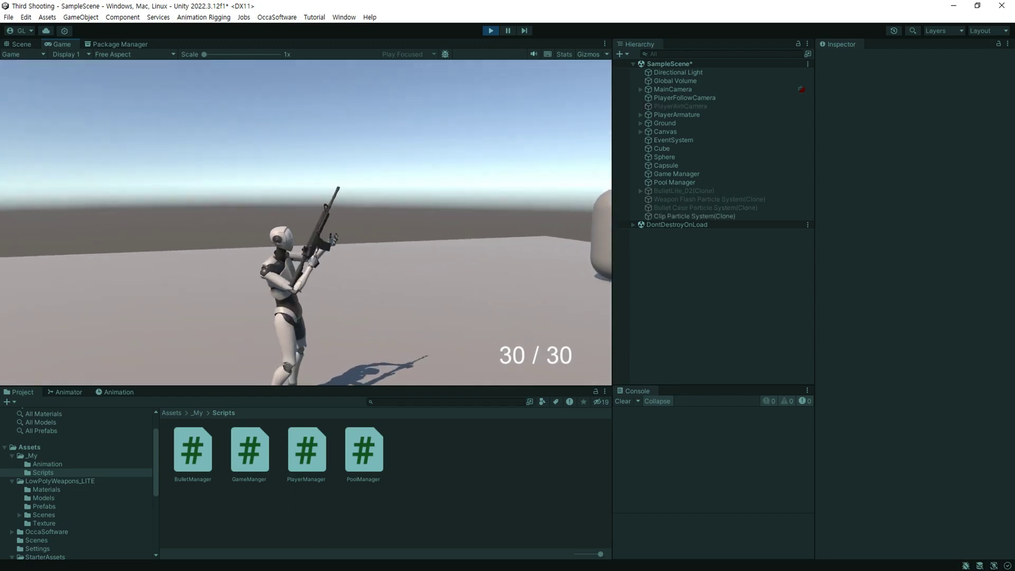
right_click(305, 223)
click(305, 222)
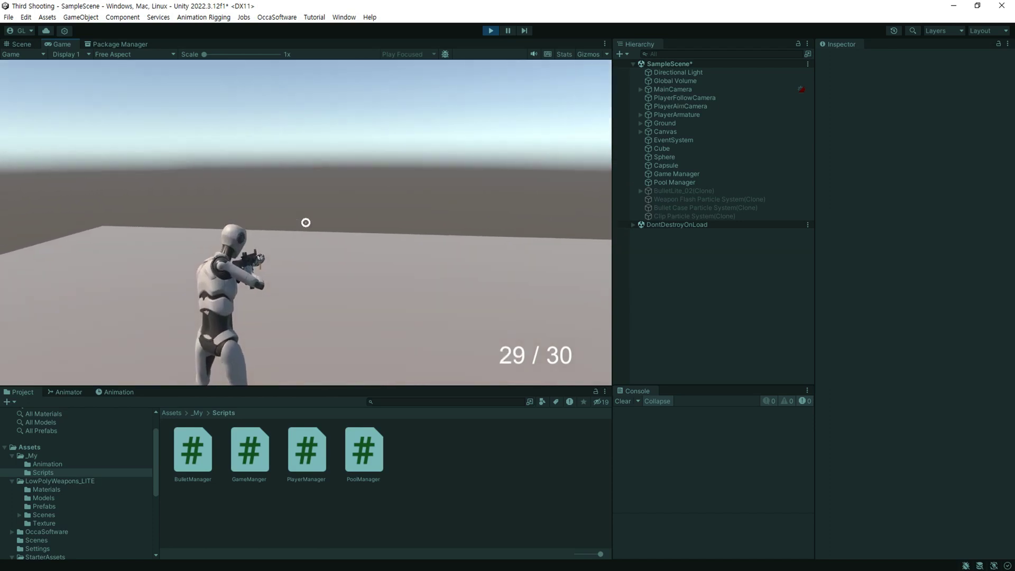
click(306, 223)
click(306, 223)
click(305, 223)
click(306, 223)
click(306, 223)
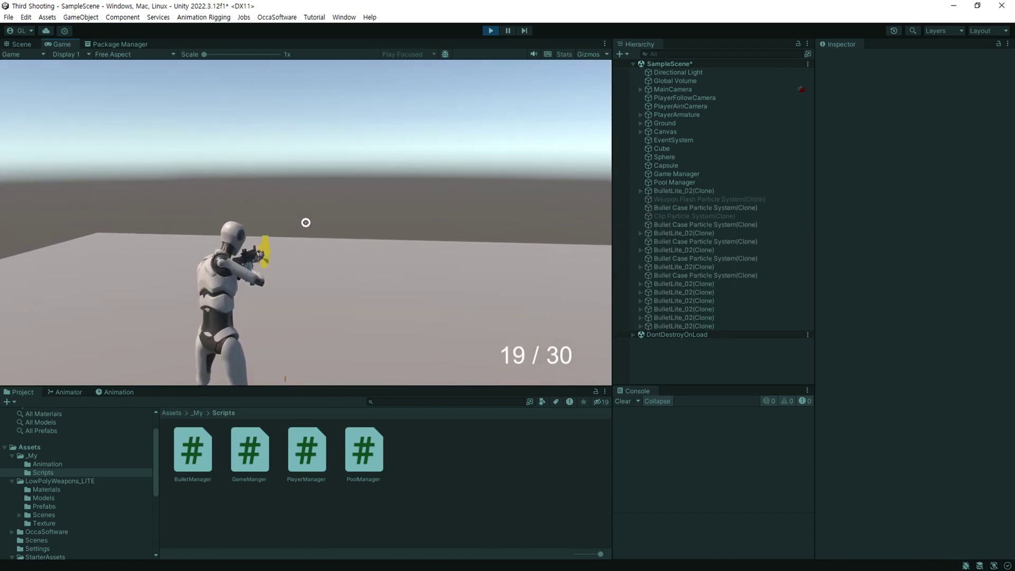
click(305, 223)
click(305, 223)
click(306, 223)
click(305, 223)
click(305, 222)
click(305, 222)
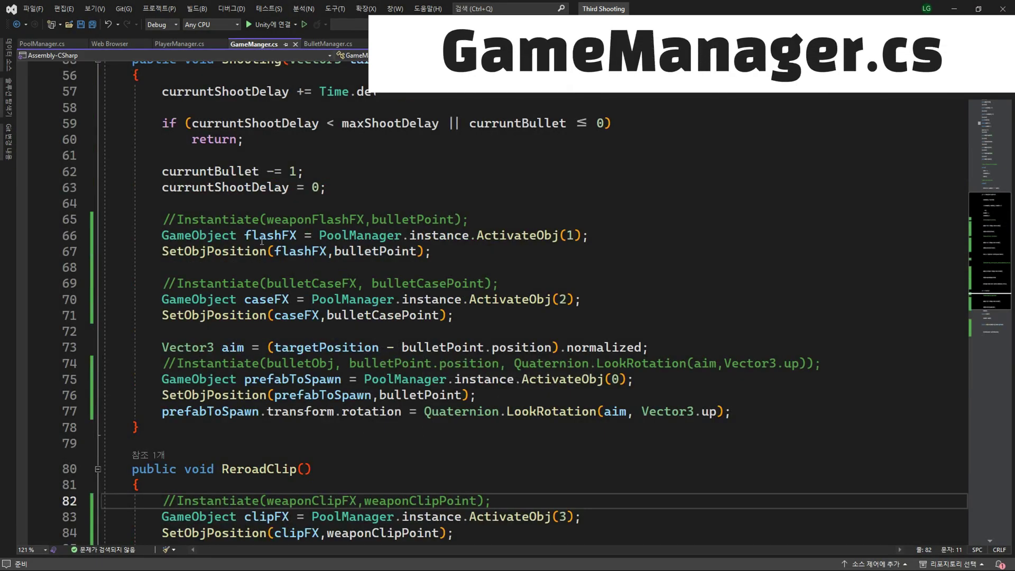
Set flashFX.transform.rotation to Quaternion.LookRotation(aim, Vector3.up)
click(471, 252)
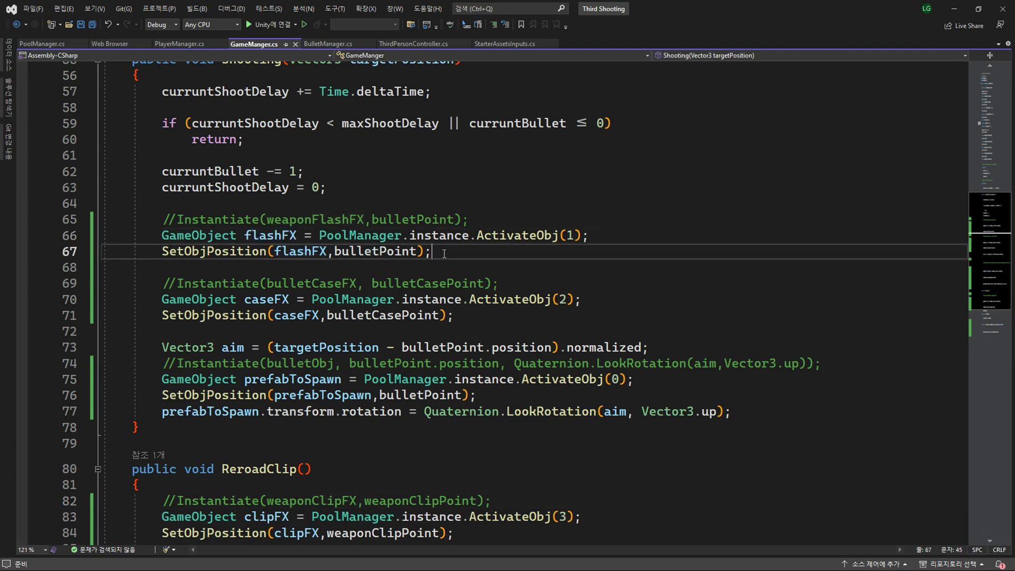
key(Return)
text(flashFX.transform.)
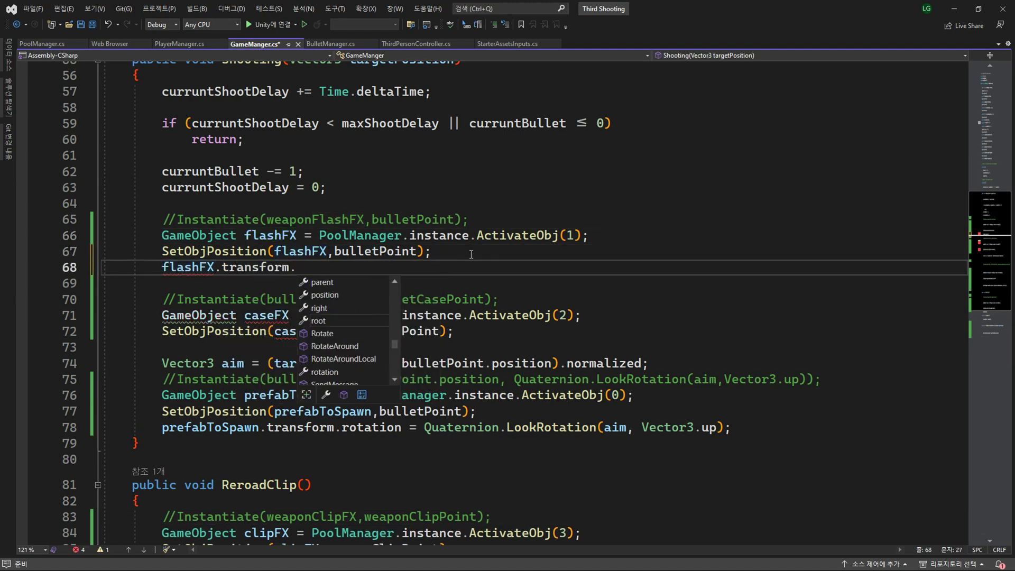
text(rotation =)
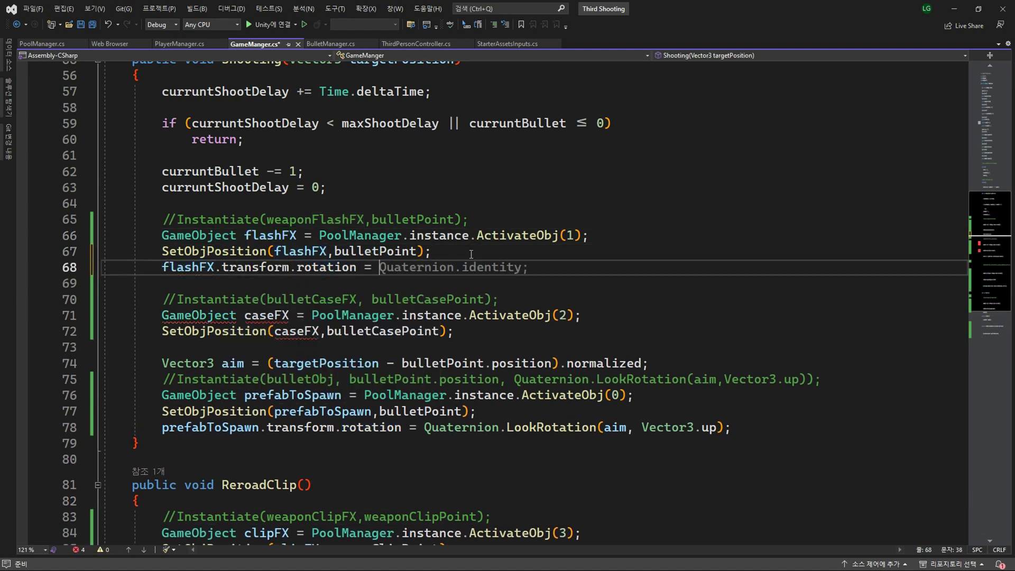
drag(424, 427, 733, 427)
key(ctrl+c)
click(379, 267)
key(ctrl+v)
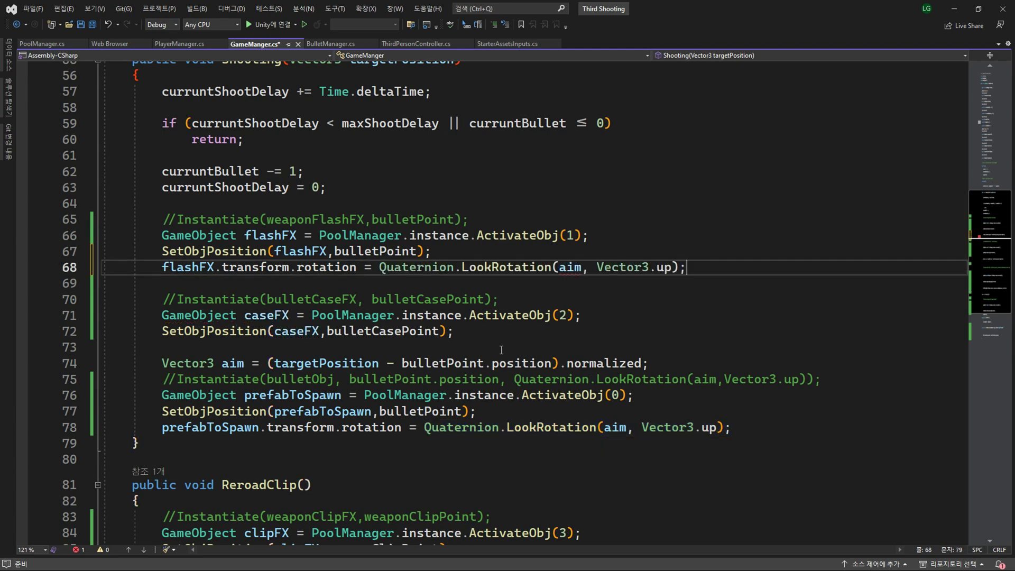
Move the aim vector line up to line 64, delete the leftover blank line, and save
click(667, 365)
key(shift+Home)
key(ctrl+x)
key(Up)
key(Up)
key(Up)
key(Up)
key(Up)
key(Up)
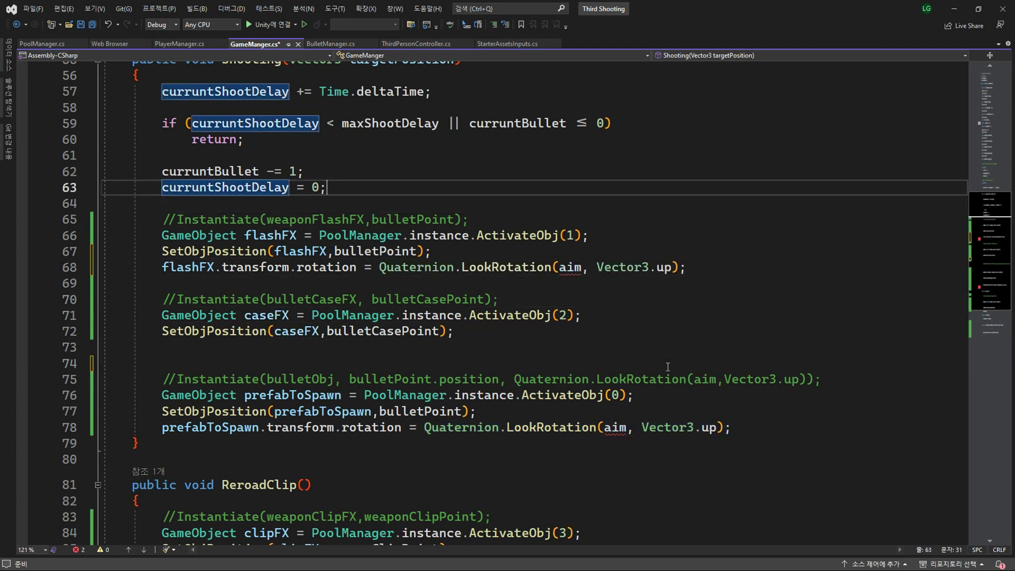
key(Return)
key(ctrl+v)
key(Down)
key(Down)
key(Down)
key(Down)
key(Down)
key(Down)
key(Delete)
key(ctrl+s)
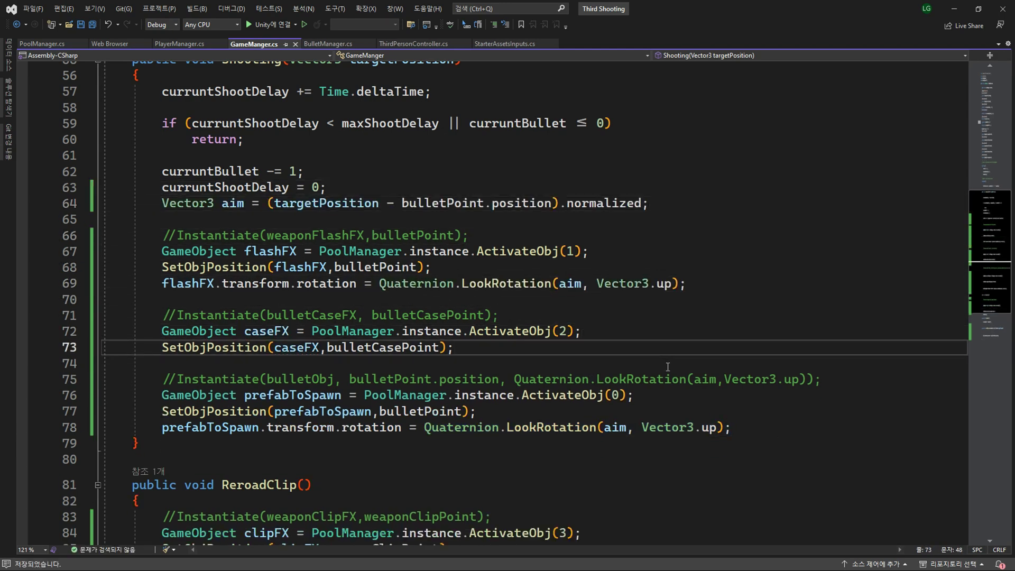
key(alt+Tab)
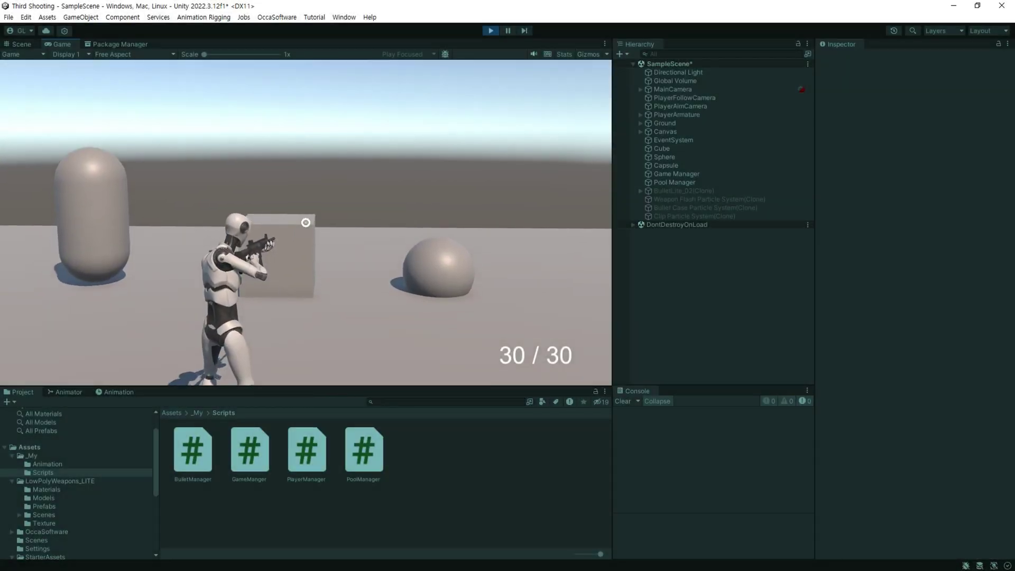
Fire from the hip until the magazine is nearly empty, spawning pooled bullet, flash and case clones
click(305, 223)
click(305, 222)
click(305, 223)
click(306, 222)
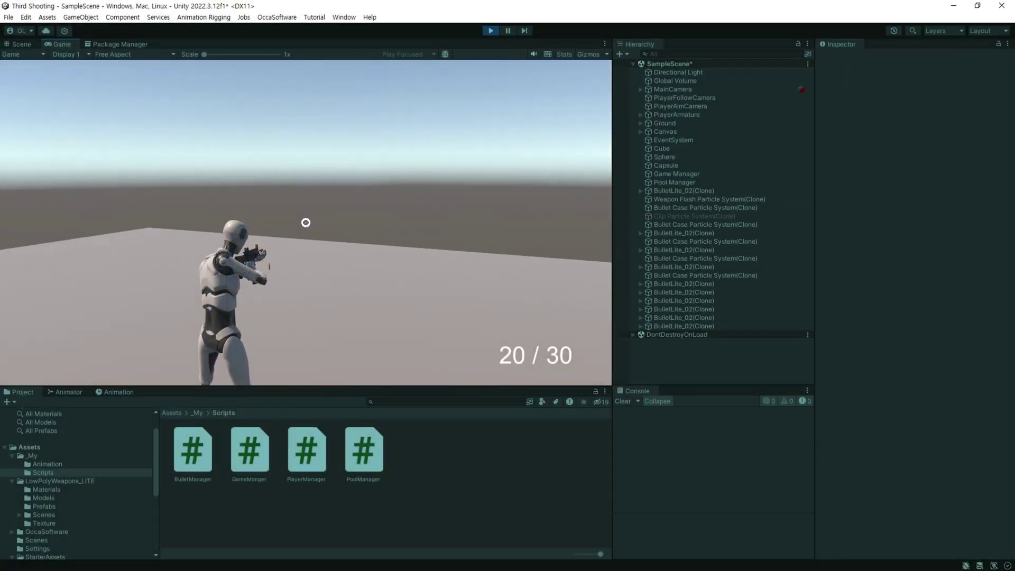
click(306, 222)
click(305, 222)
click(306, 222)
click(306, 222)
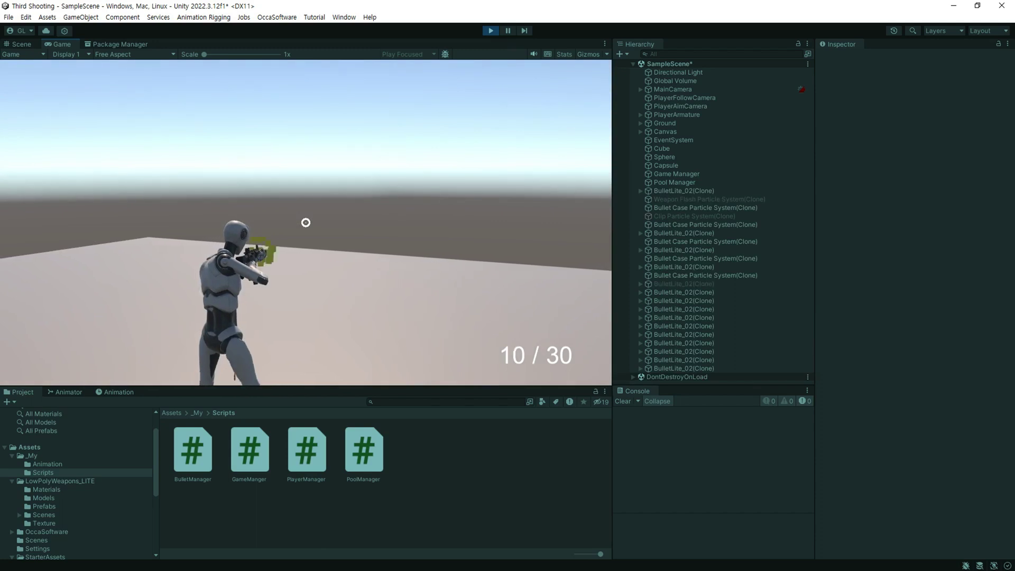
click(305, 223)
click(306, 223)
click(305, 223)
click(305, 222)
click(306, 222)
click(306, 223)
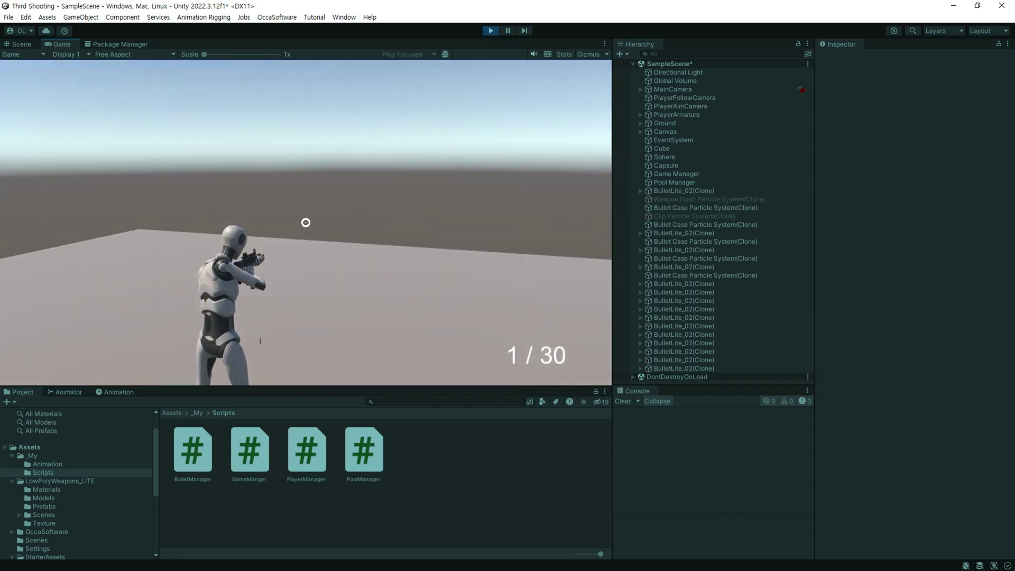
click(305, 223)
Reload to 30/30, then aim and fire across the scene until ammo drops to 1 / 30
key(r)
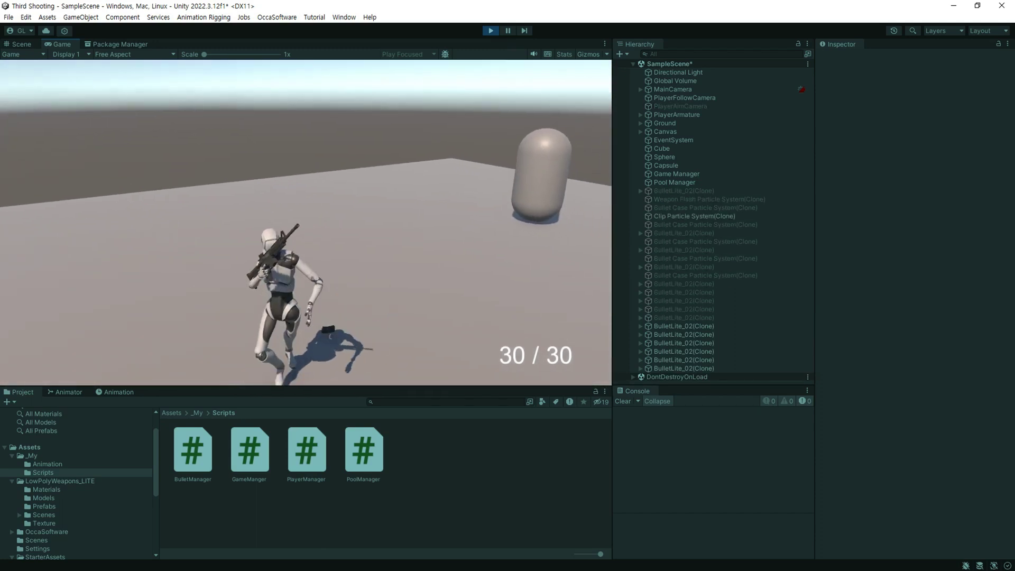
right_click(305, 222)
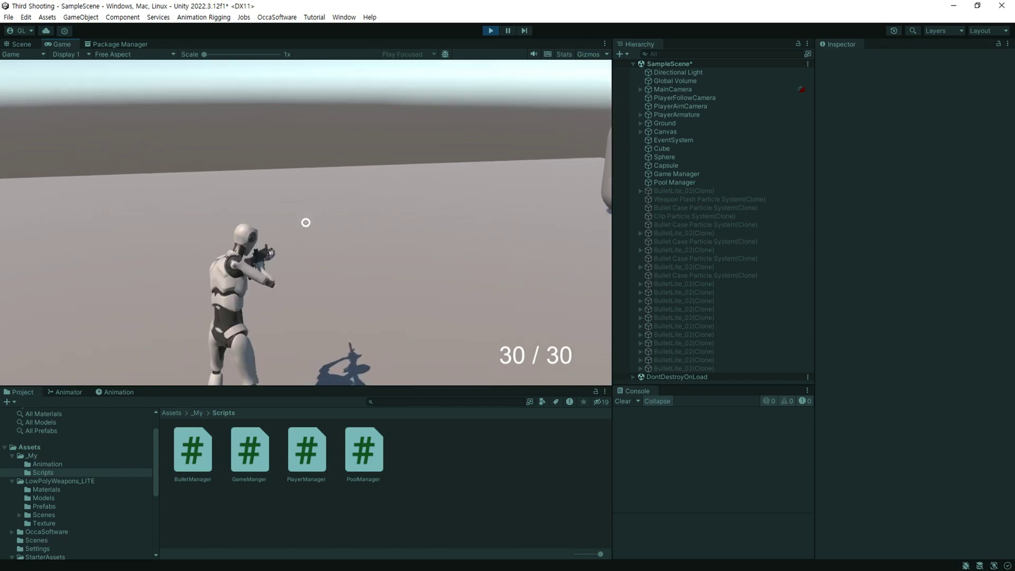
click(305, 223)
click(306, 223)
click(306, 223)
click(305, 222)
click(306, 222)
click(306, 222)
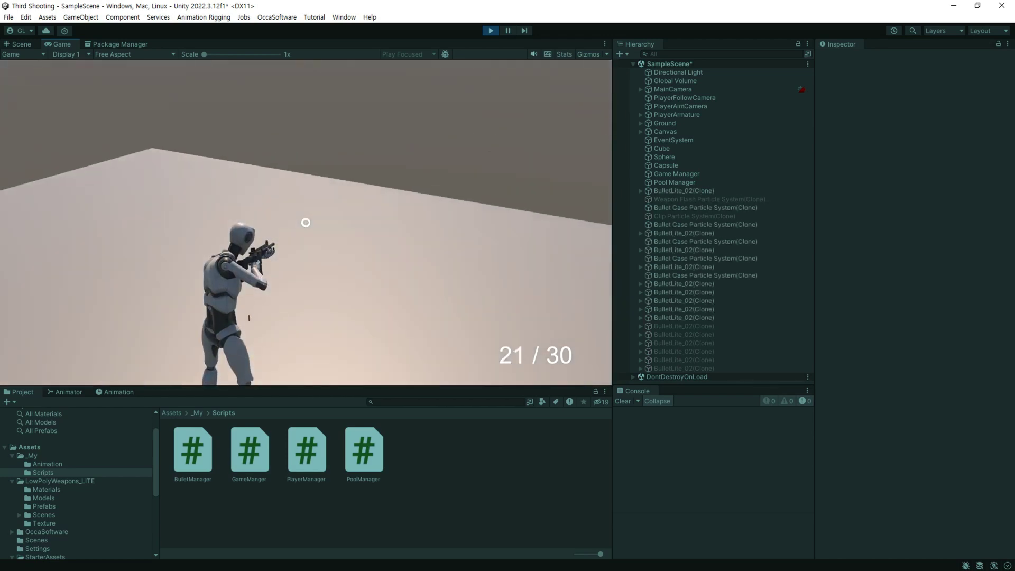
click(305, 222)
click(306, 223)
click(306, 222)
click(306, 222)
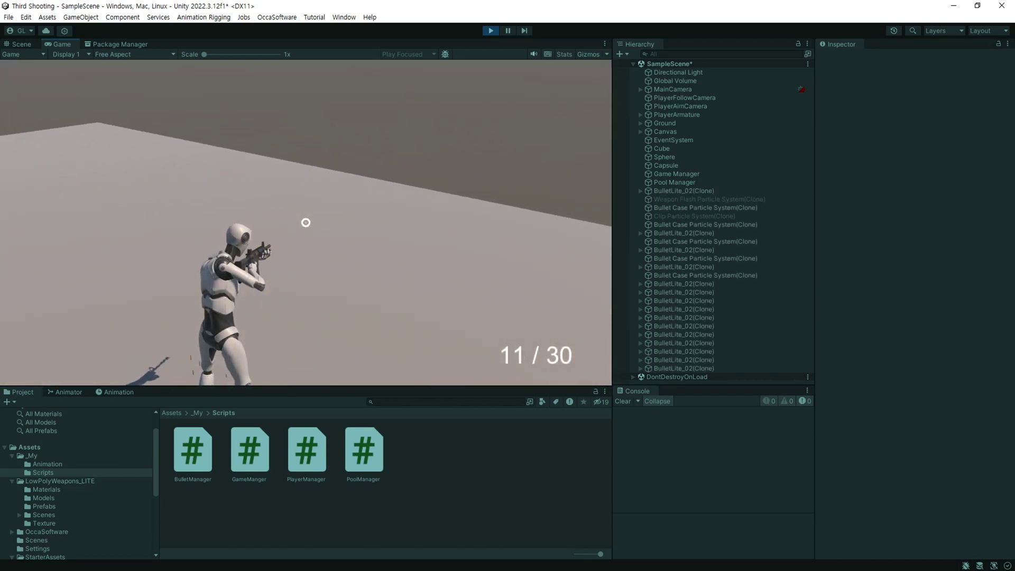
click(305, 222)
click(306, 222)
click(305, 222)
click(306, 222)
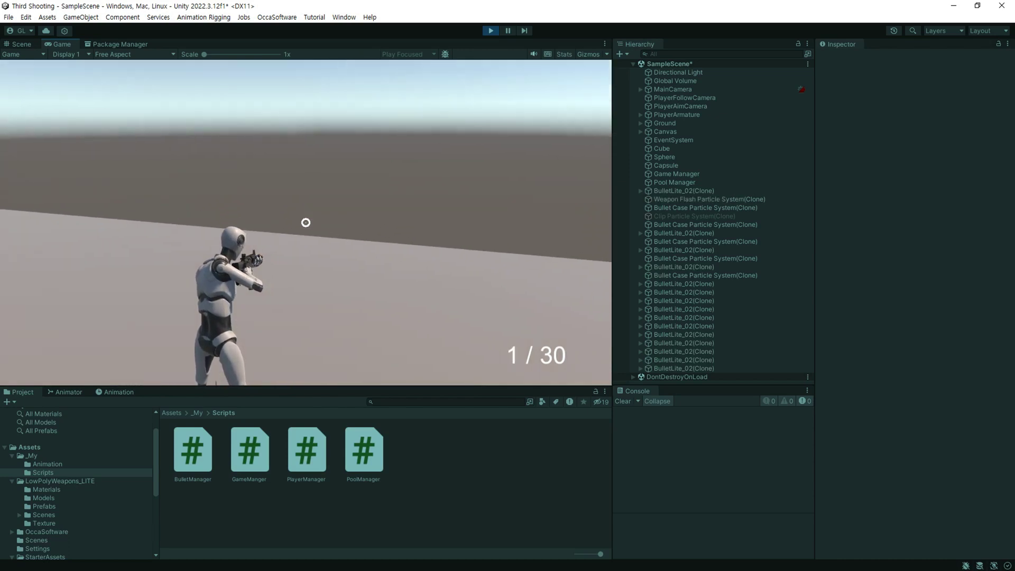
click(306, 223)
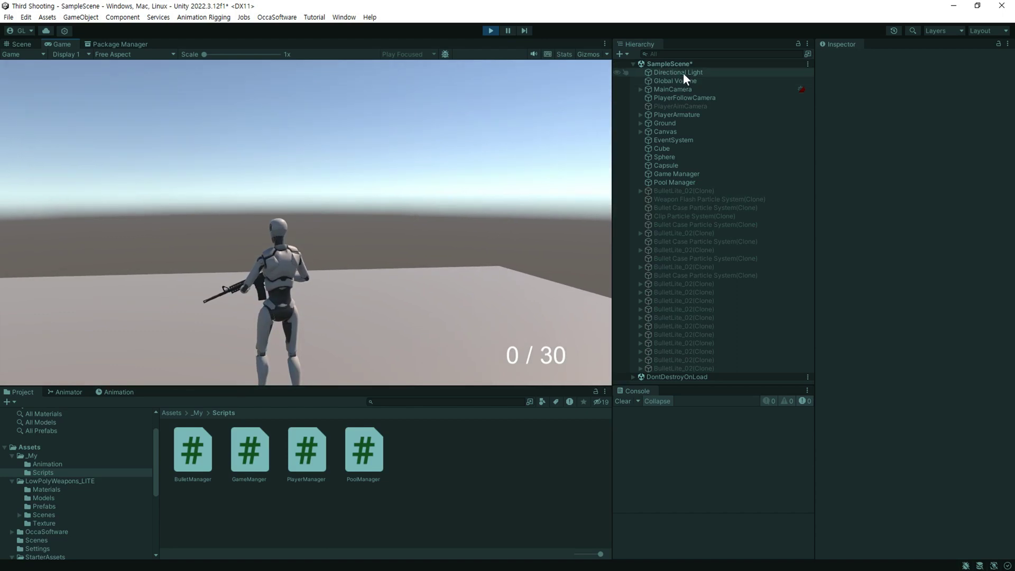
Turn off the Directional Light, reload, and fire aimed shots toward the capsule, cube and sphere
click(683, 72)
click(844, 58)
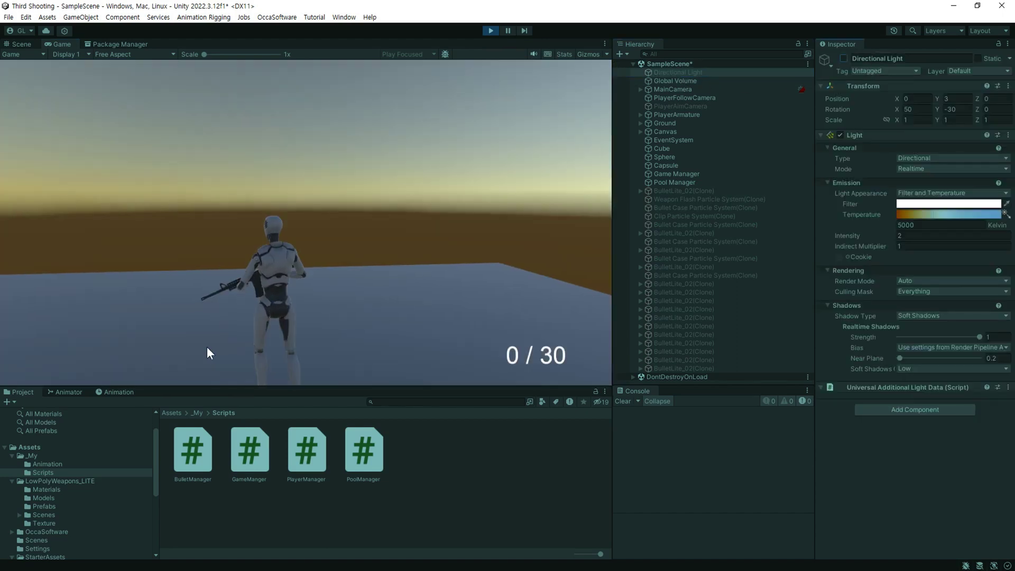
key(r)
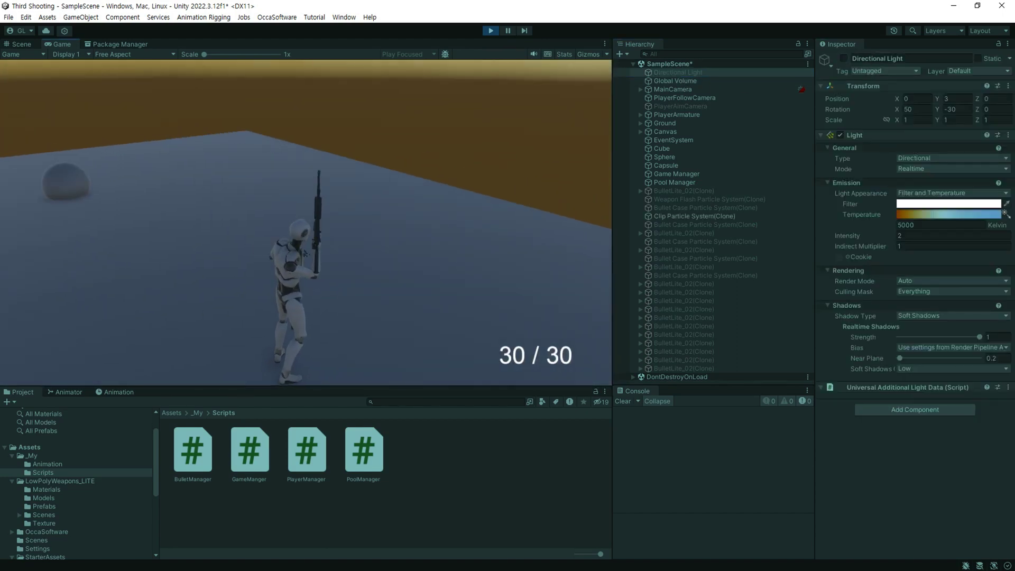
right_click(305, 222)
click(305, 223)
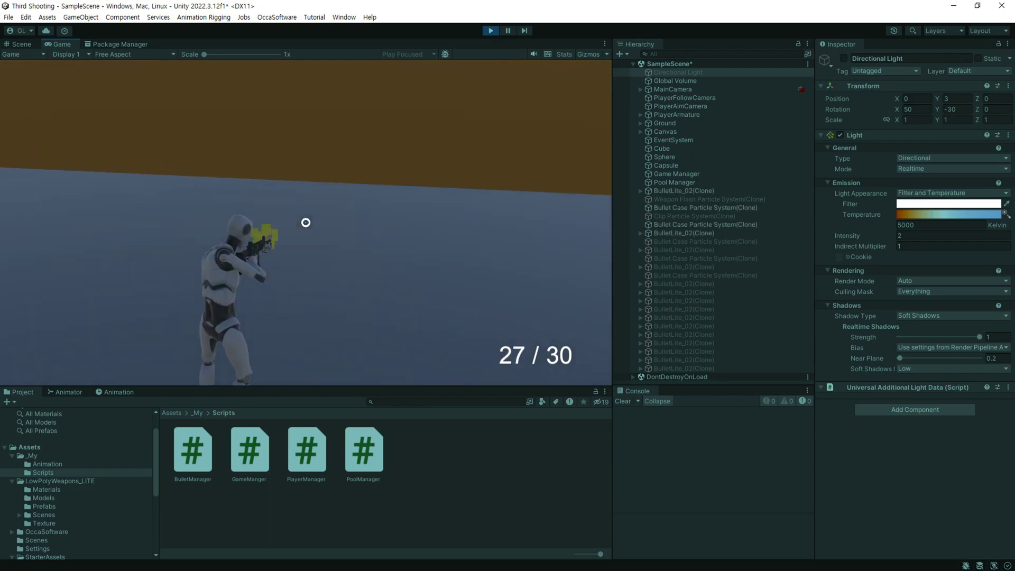
drag(306, 223, 305, 223)
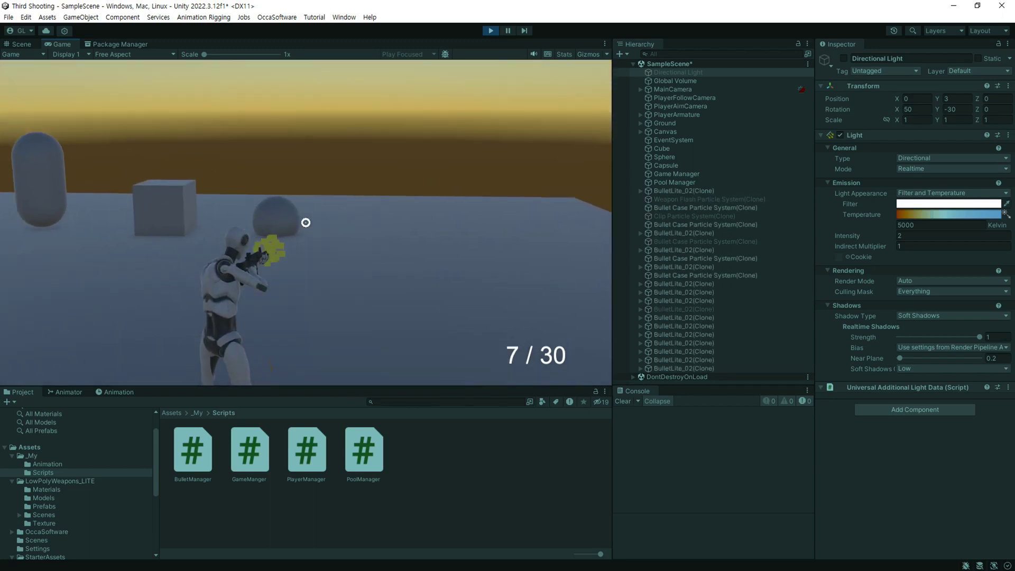
drag(306, 223, 305, 222)
right_click(306, 223)
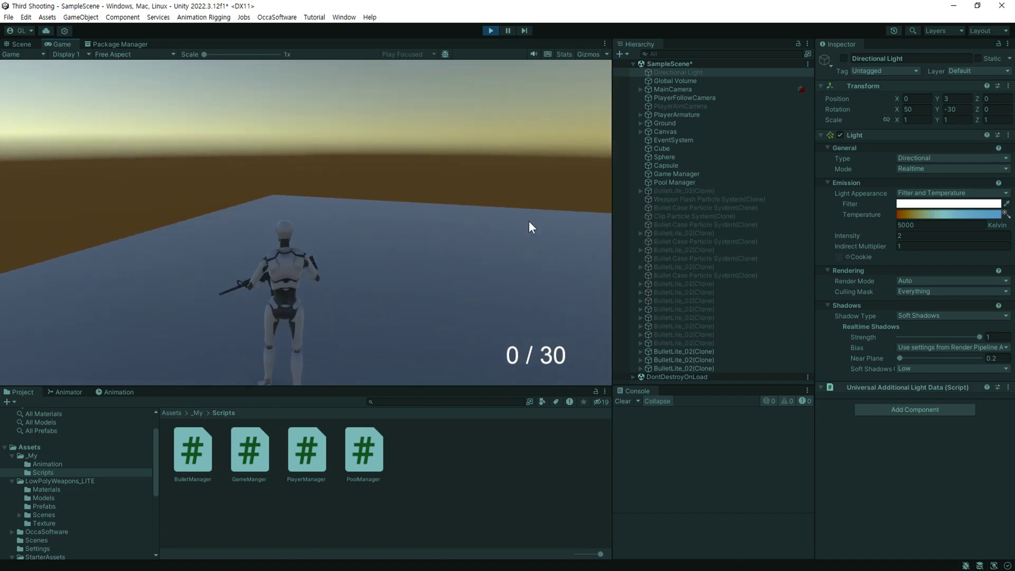
Inspect the Weapon Flash Particle System clone and turn the Directional Light back on
click(678, 199)
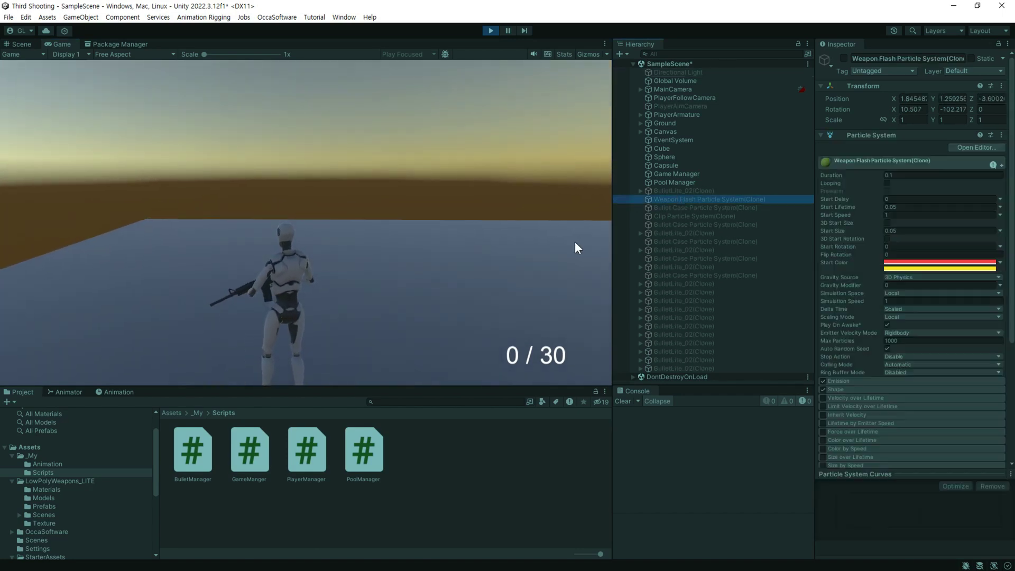
click(331, 275)
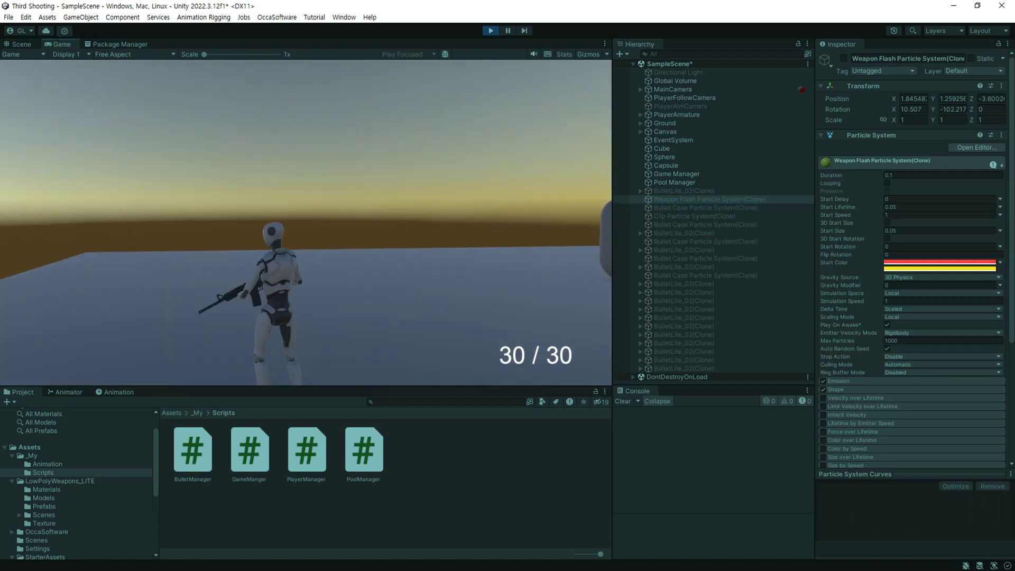
click(671, 73)
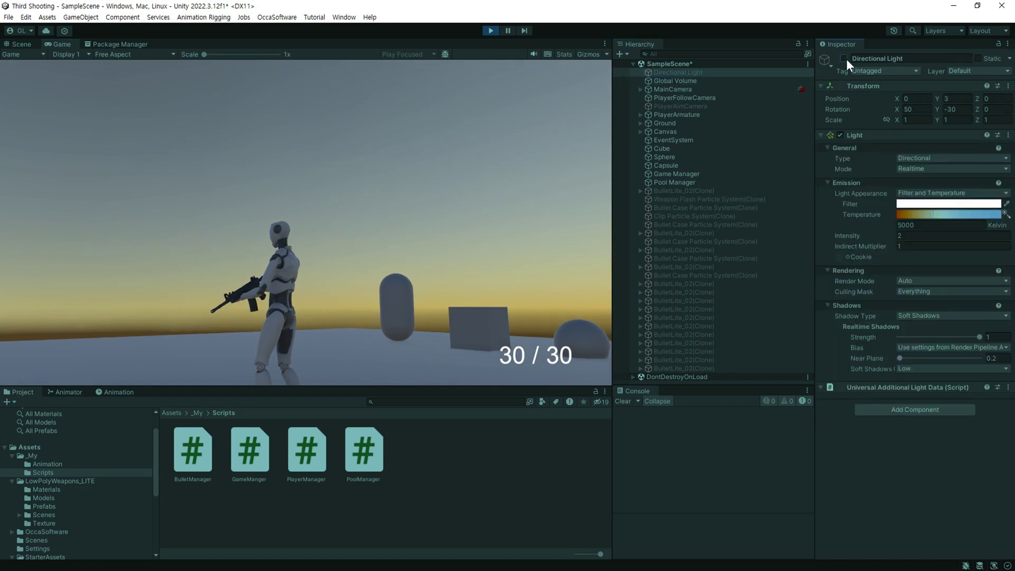
click(844, 59)
click(681, 200)
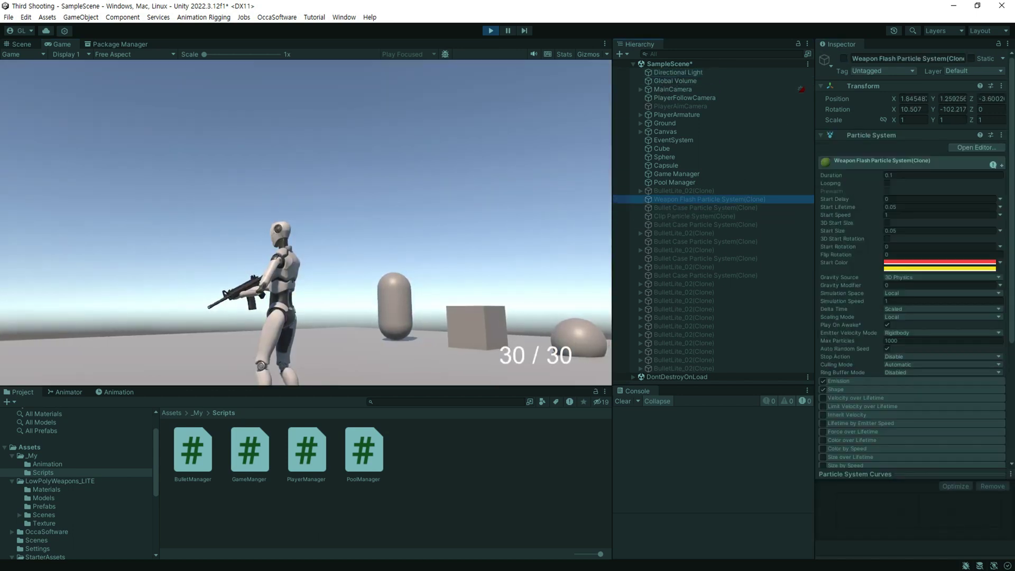
Fire a full magazine to watch the flash and pooled clones, then reload to 30/30
click(306, 222)
click(305, 223)
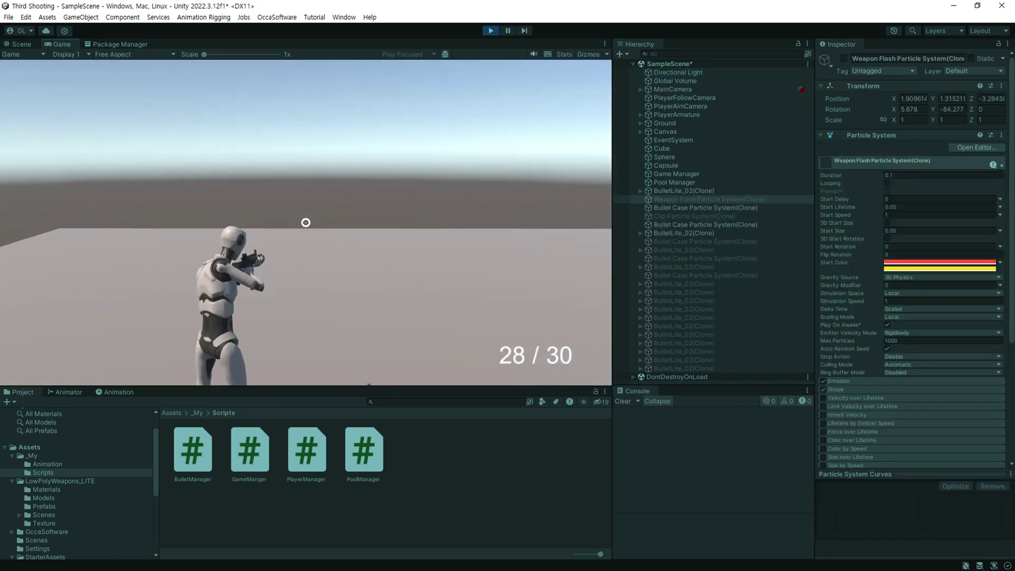
click(305, 222)
click(305, 223)
click(305, 222)
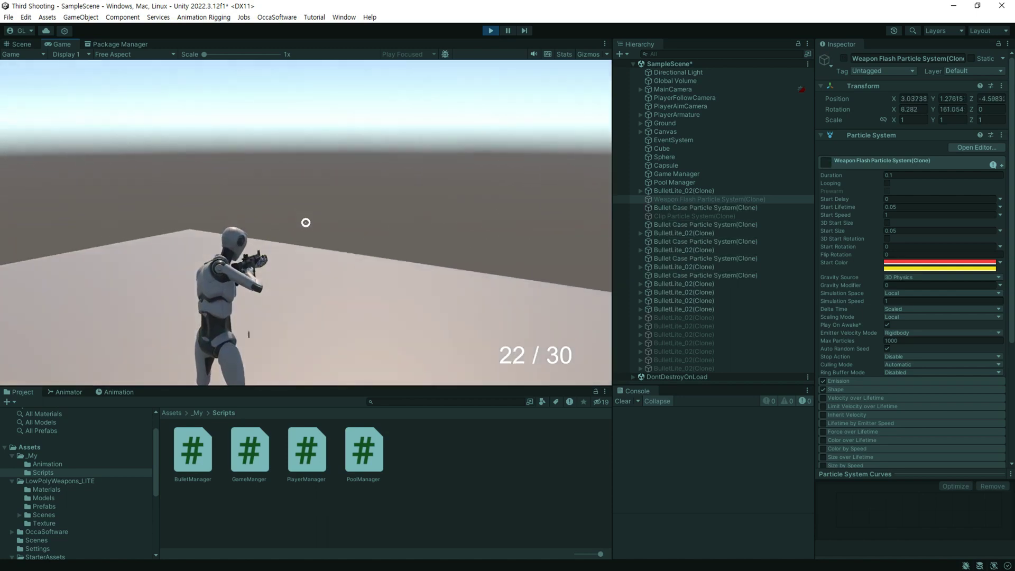
click(305, 222)
click(305, 222)
click(305, 222)
click(305, 222)
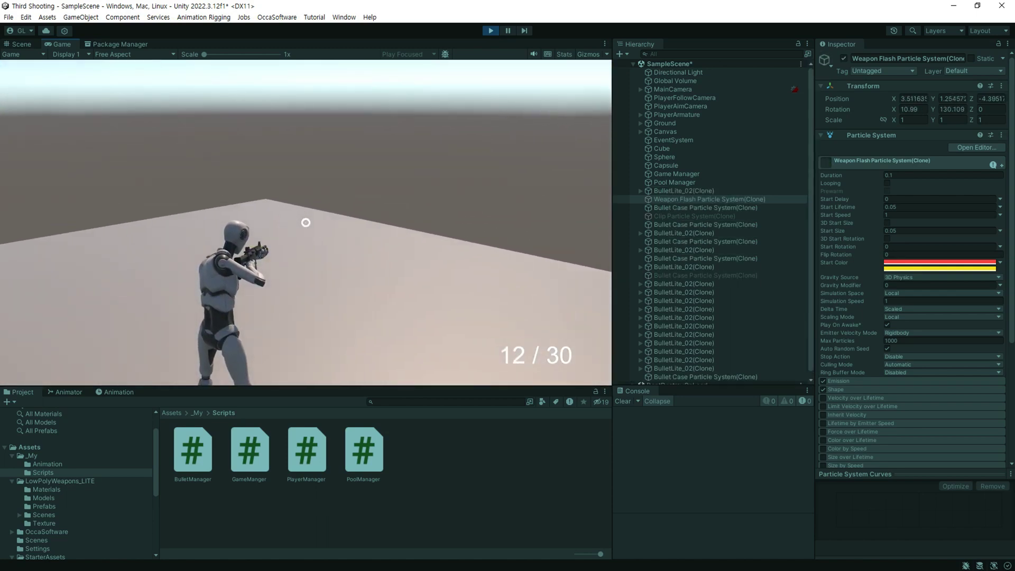
click(305, 223)
click(306, 222)
click(306, 222)
click(306, 222)
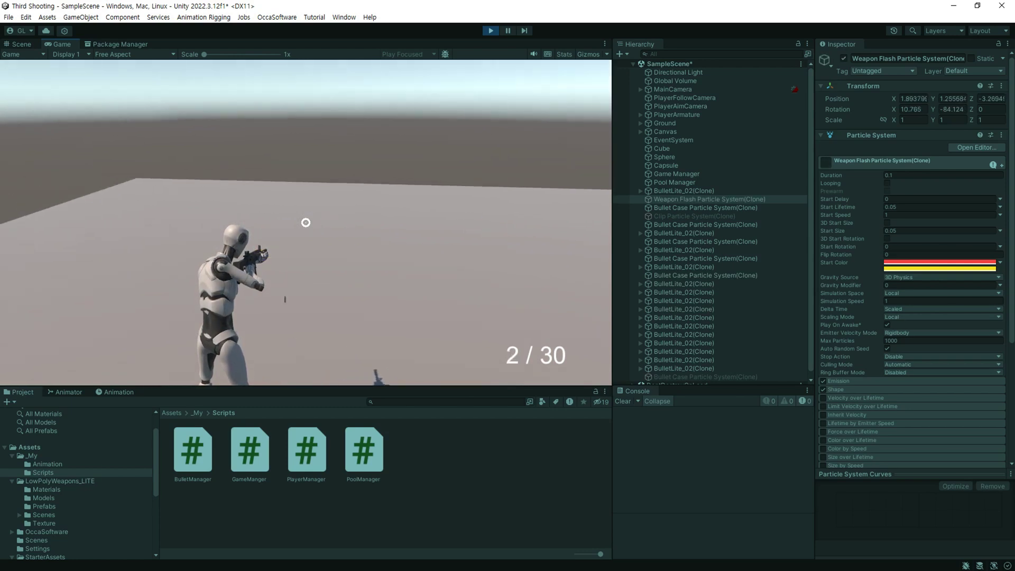
click(306, 222)
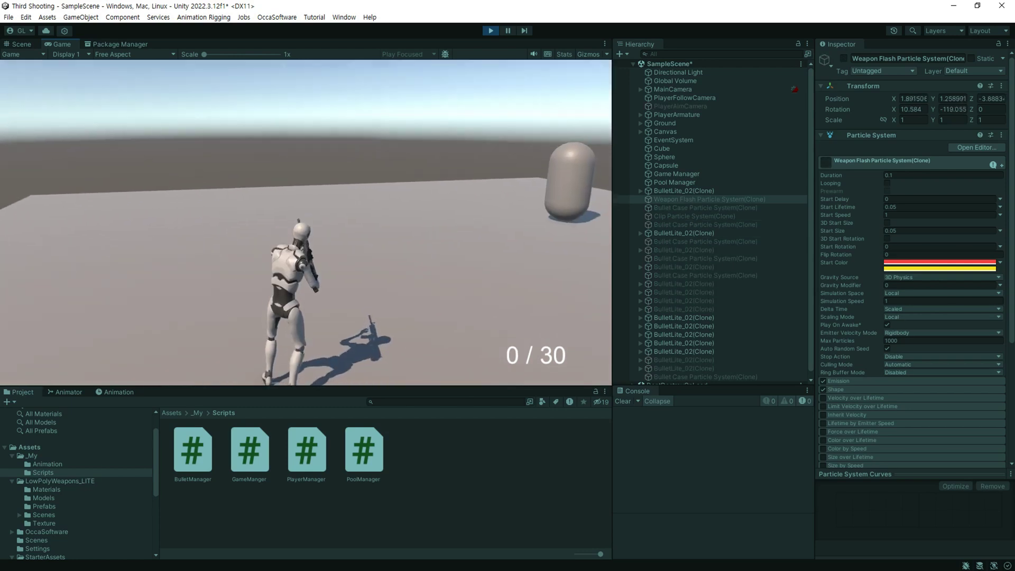
key(r)
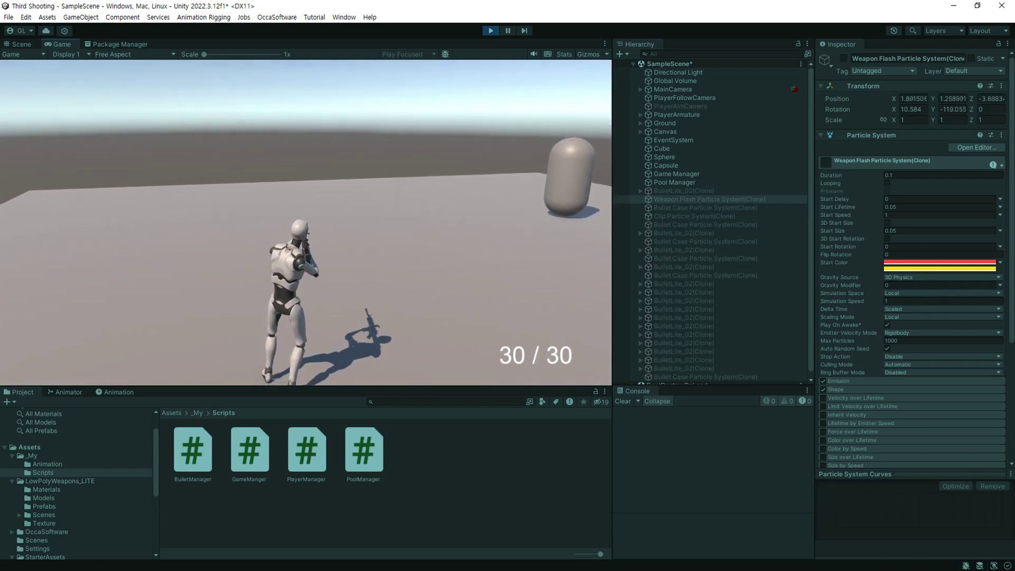
Fire toward the wall while turning the camera right, then reload to a full magazine
click(305, 223)
click(306, 222)
click(305, 223)
click(306, 222)
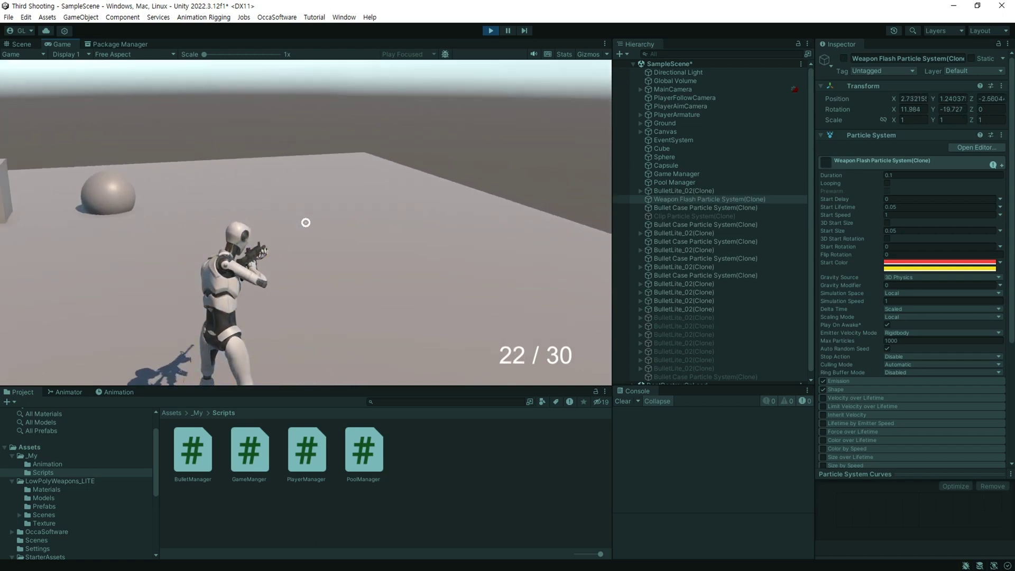
click(306, 223)
click(306, 222)
drag(306, 223, 305, 222)
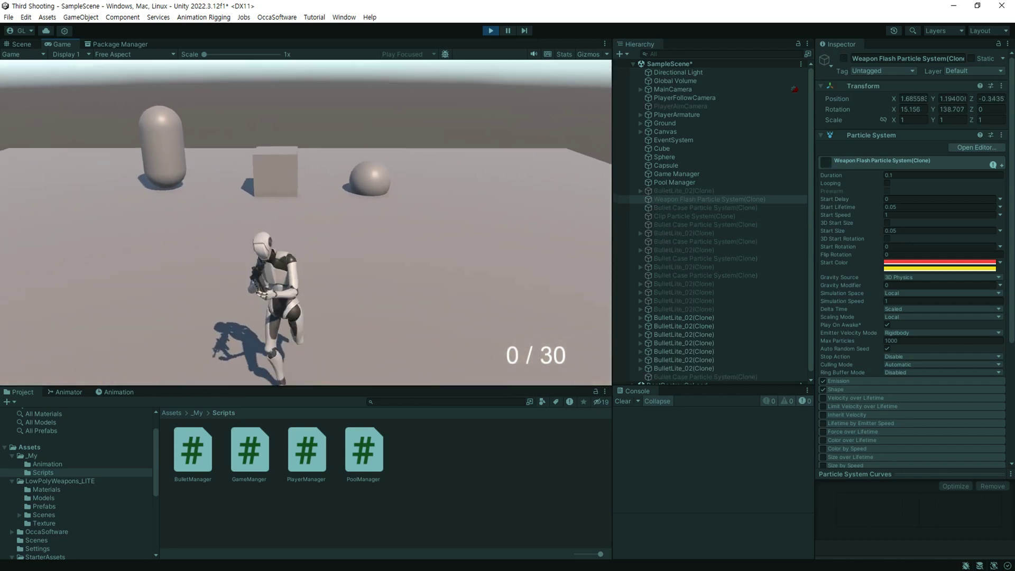
key(r)
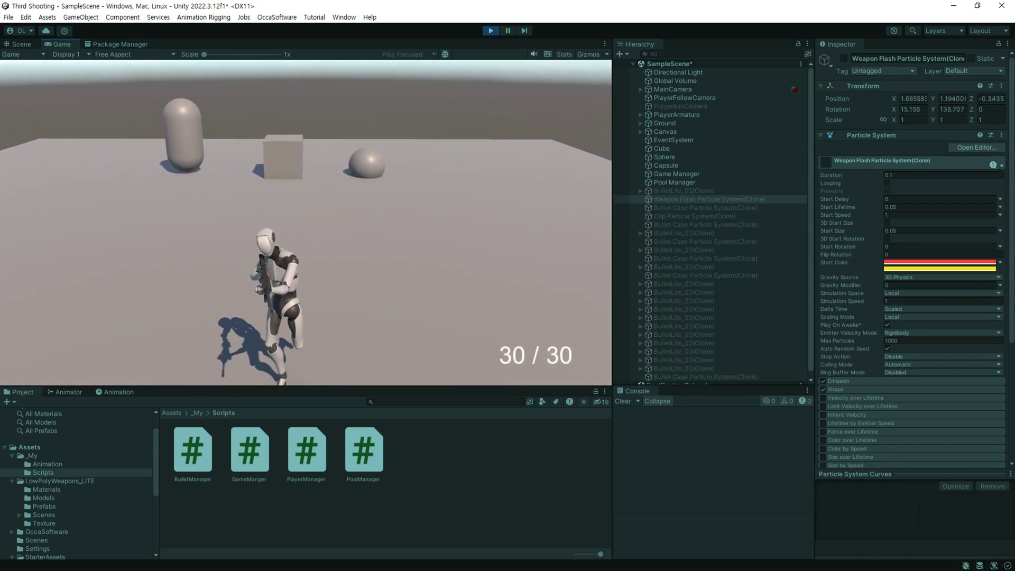
Aim and fire while turning, reload again, keep firing, then stop play mode
right_drag(306, 222, 306, 223)
drag(305, 223, 305, 222)
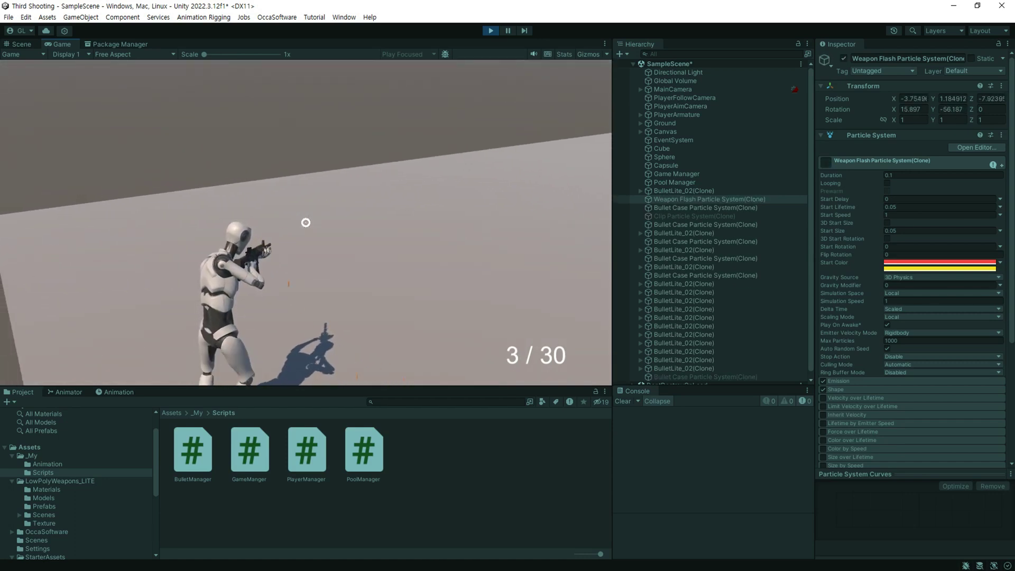
key(r)
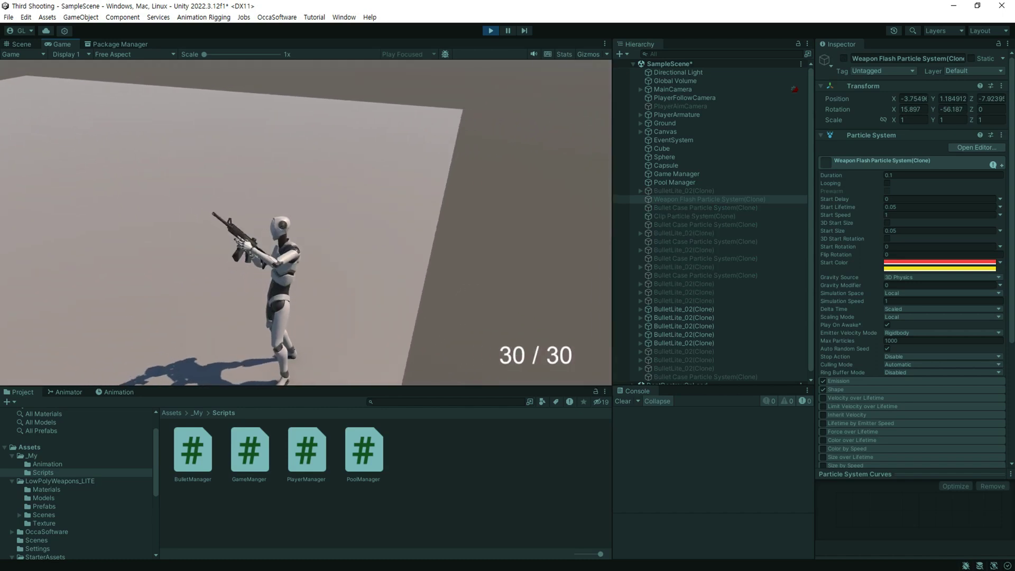
click(306, 222)
drag(305, 223, 305, 222)
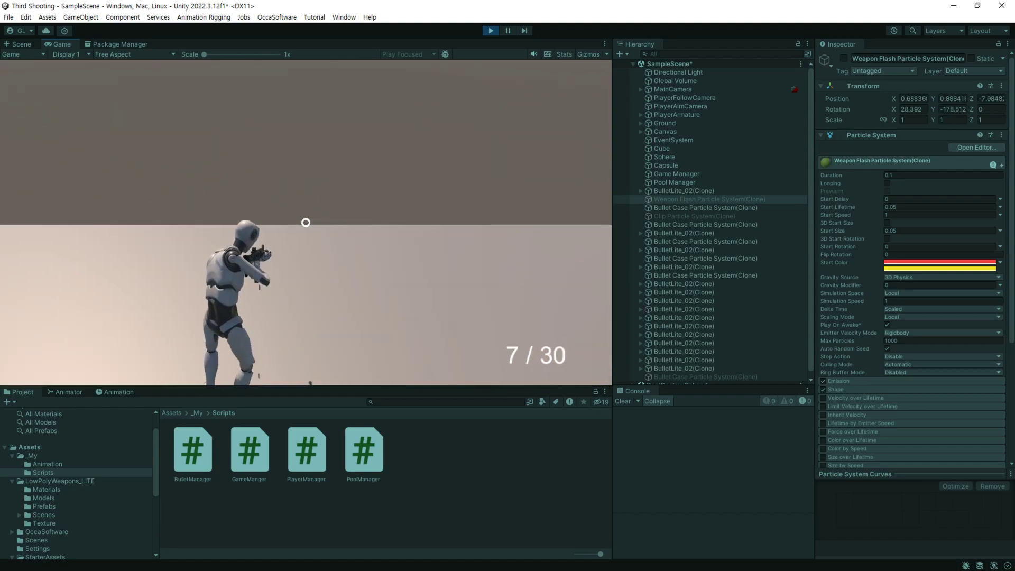
key(ctrl+p)
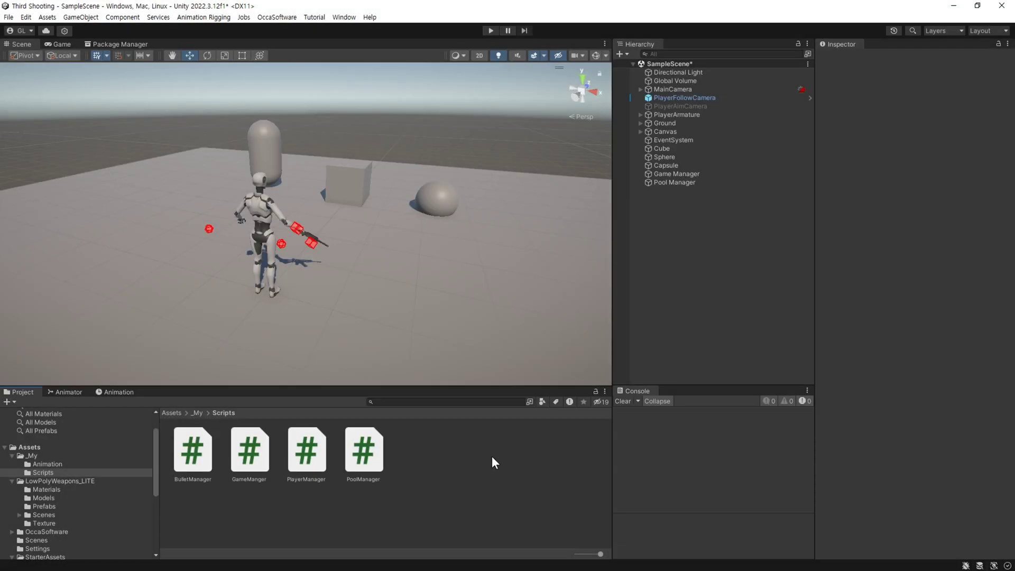
Create a new C# script in the Scripts folder via Create > C# Script, named Enemy
right_click(449, 447)
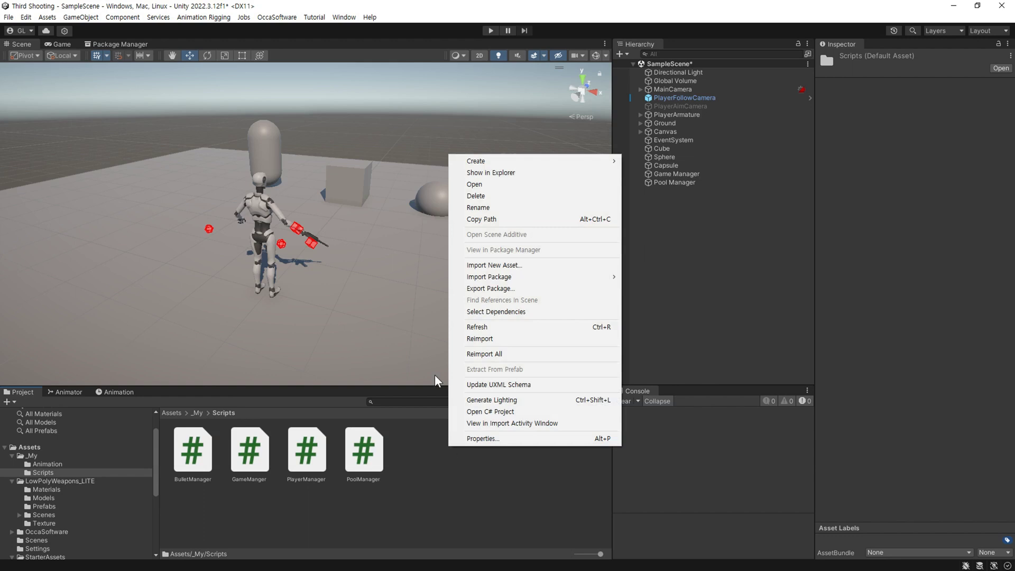
mouse_move(541, 164)
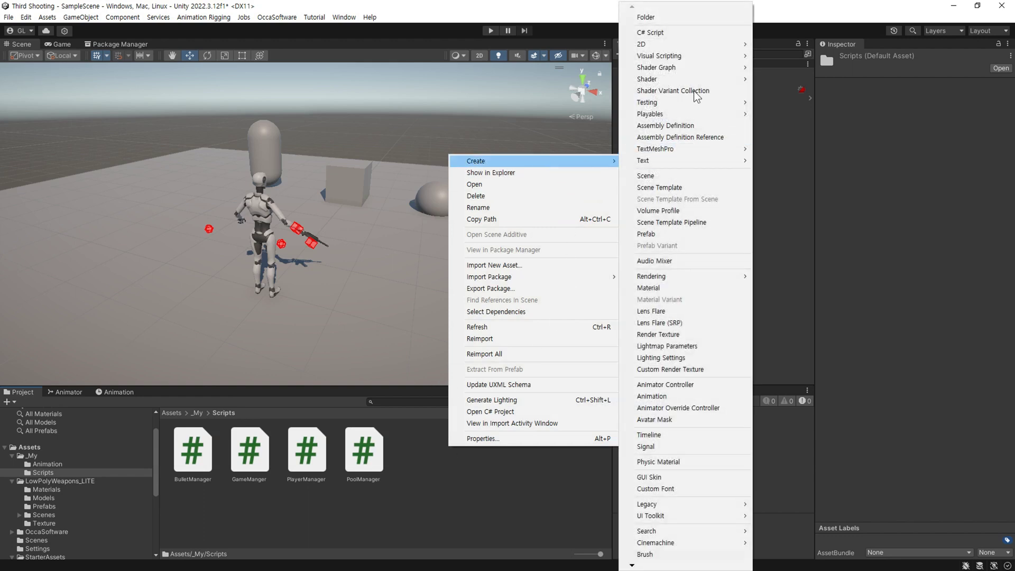
click(684, 36)
text(Enemy)
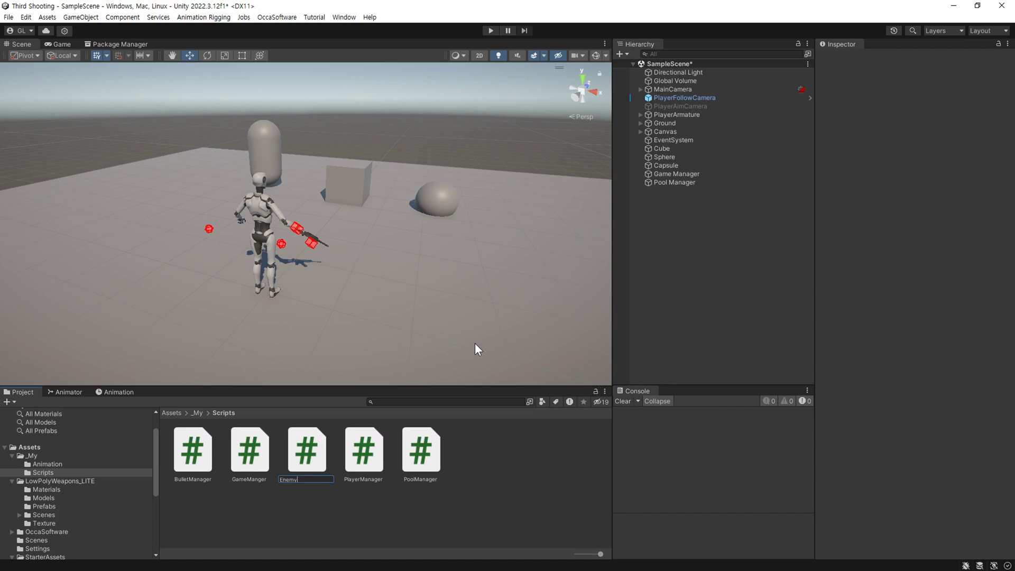
click(475, 343)
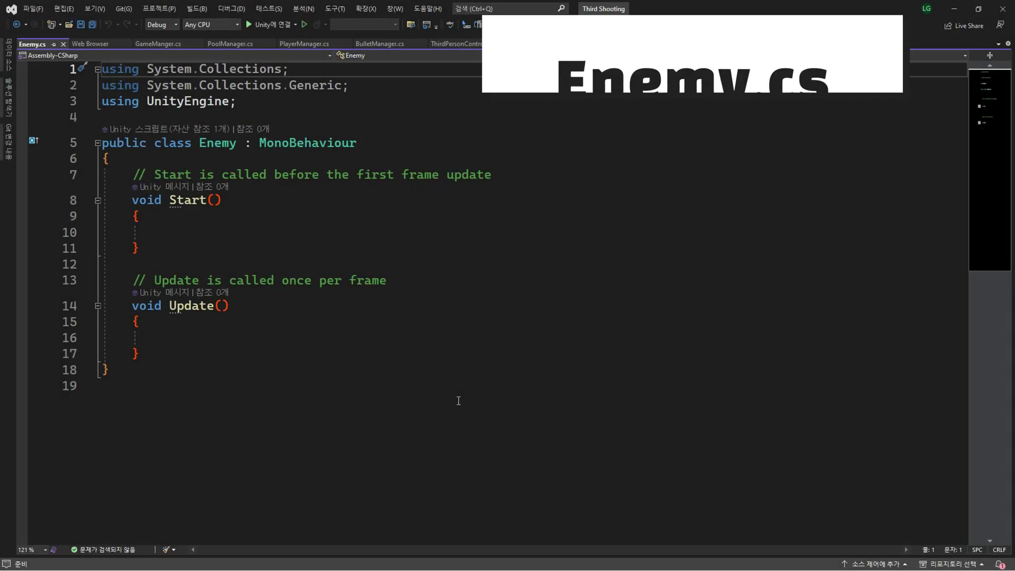
Add fields enemyMaxHP = 100 and public int enemyCurruntHP = 0 to the Enemy class
click(670, 163)
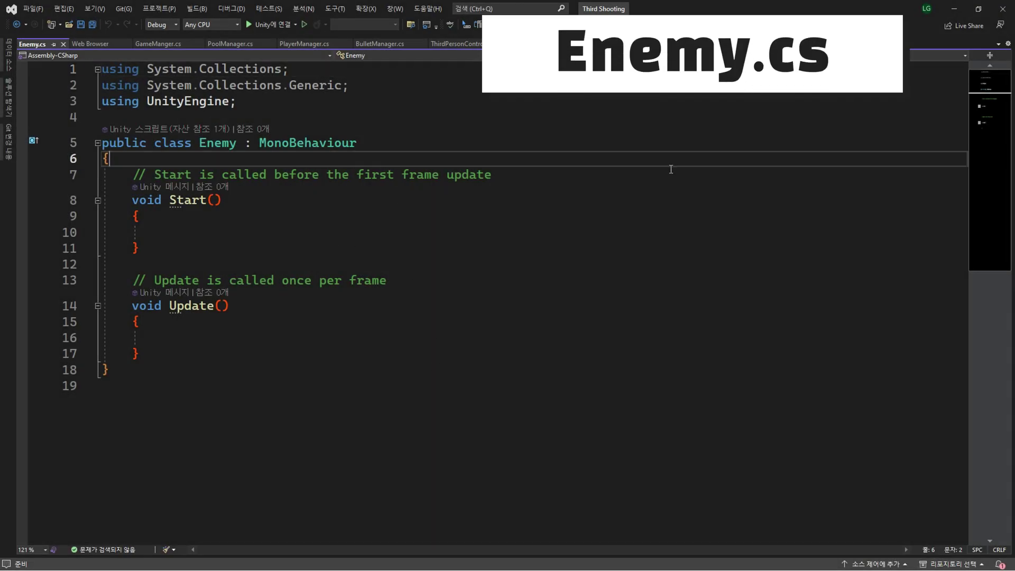
key(Return)
key(Return)
key(Up)
key(Return)
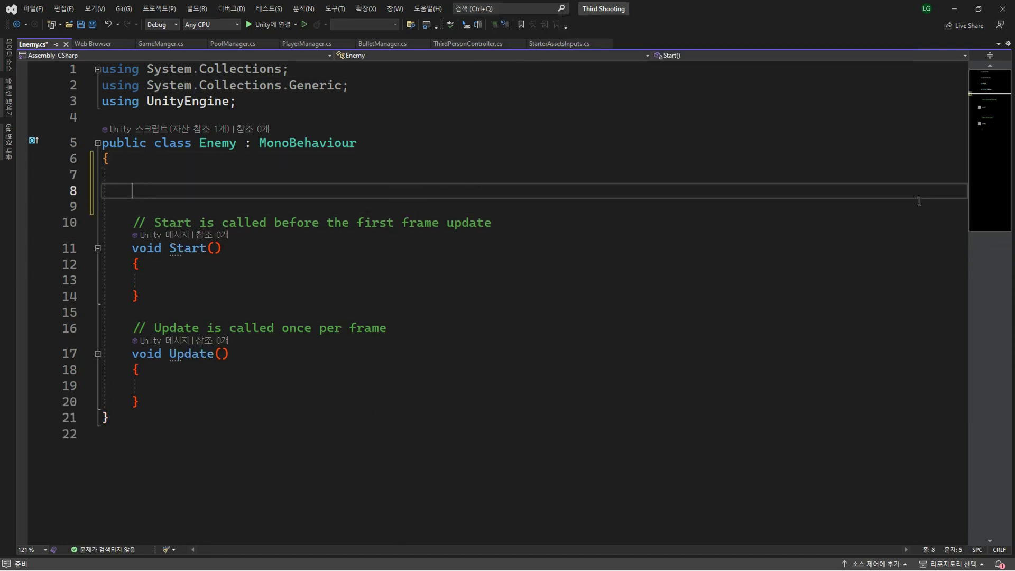
text(private int)
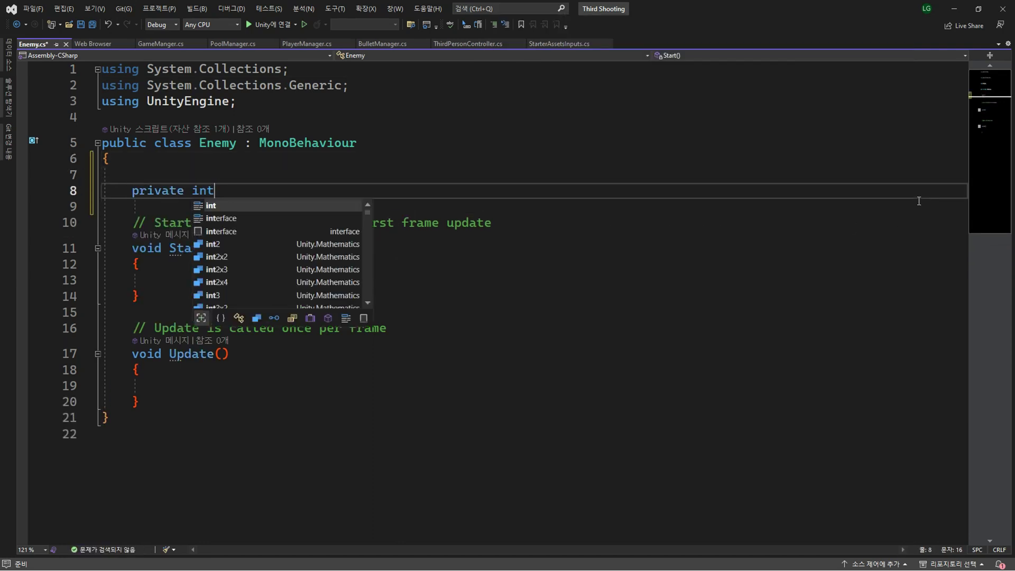
text( enemyMax)
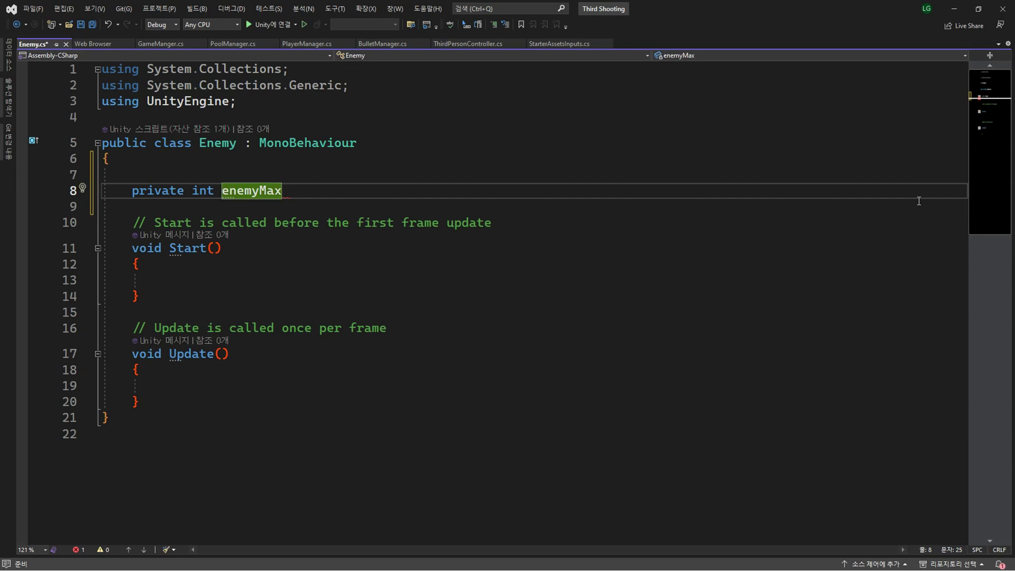
text(HP = 100;)
key(Return)
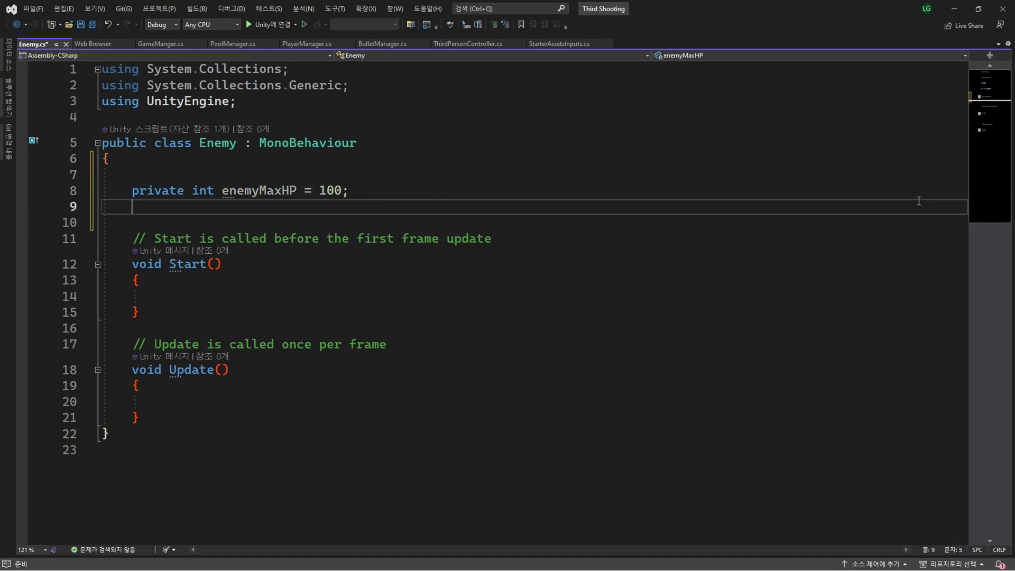
text(public in)
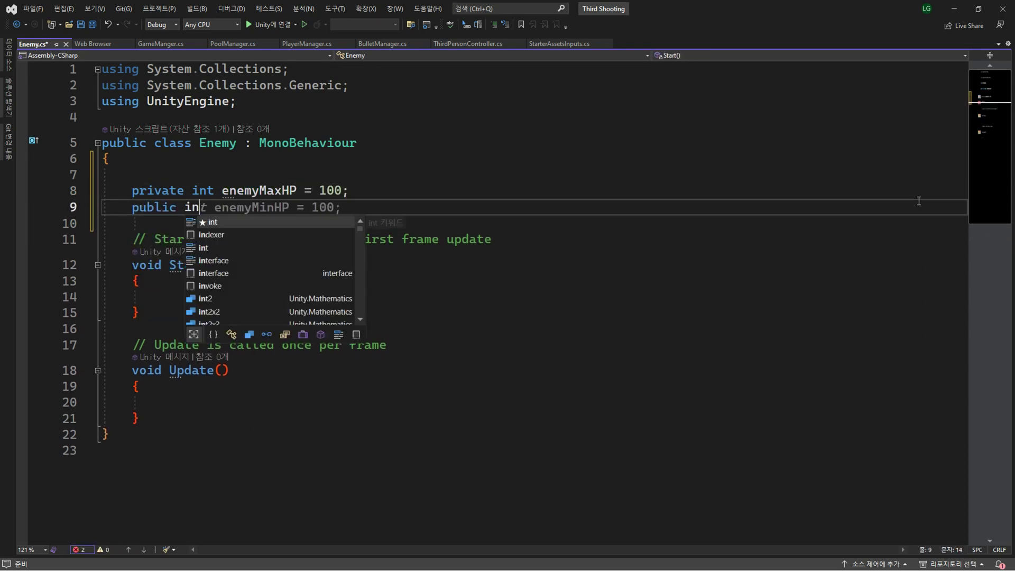
text(t enemyCurru)
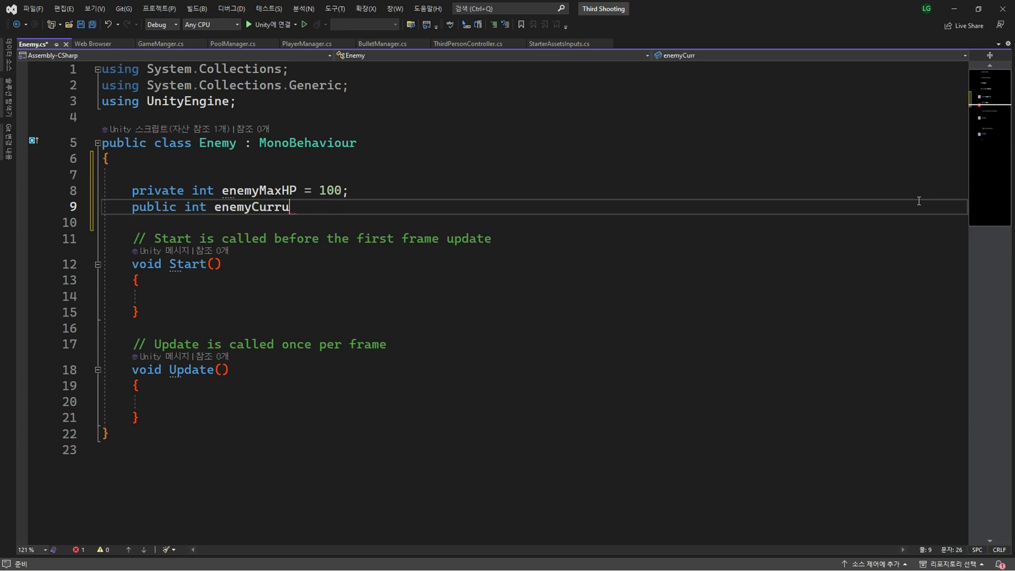
text(ntHP = 0;)
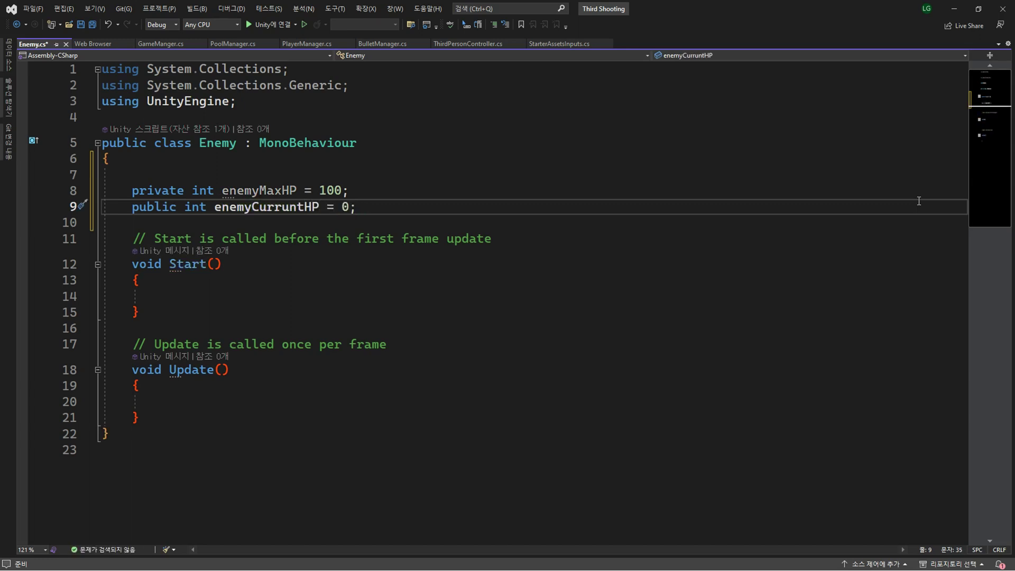
Write a private InitEnemyHP() method below Update that sets enemyCurruntHP = enemyMaxHP
scroll(918, 201, down, 3)
click(906, 272)
scroll(838, 228, down, 1)
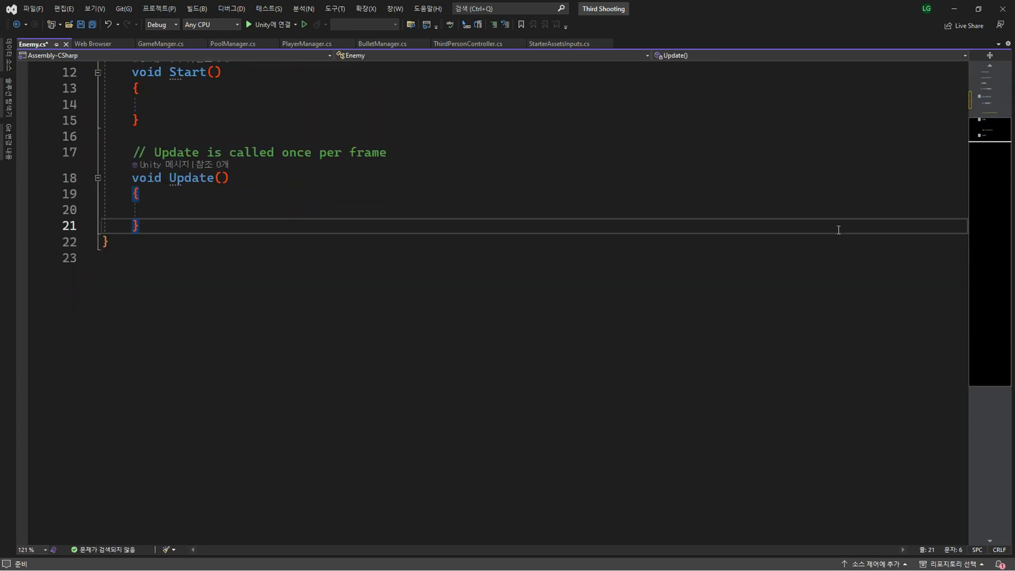
key(Return)
key(Return)
text(private void InitEn)
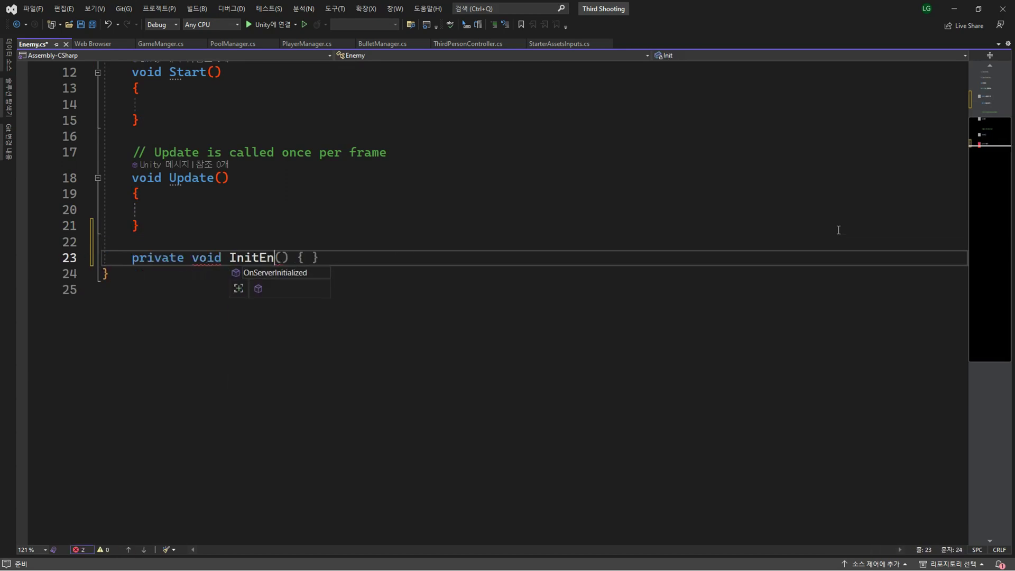
text(emyHP())
key(Return)
text({)
key(Return)
text(enemy)
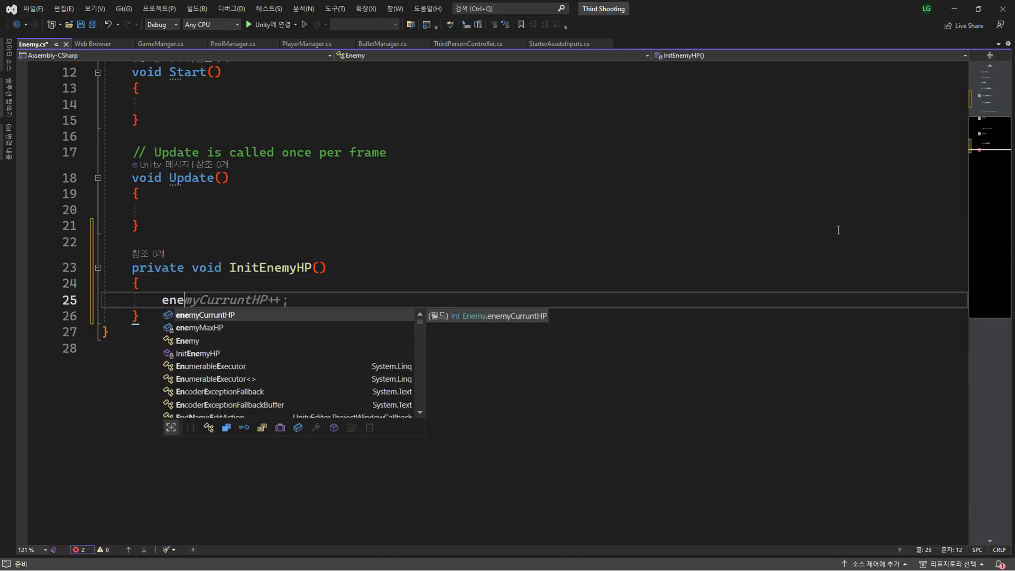
key(Tab)
text(= ene)
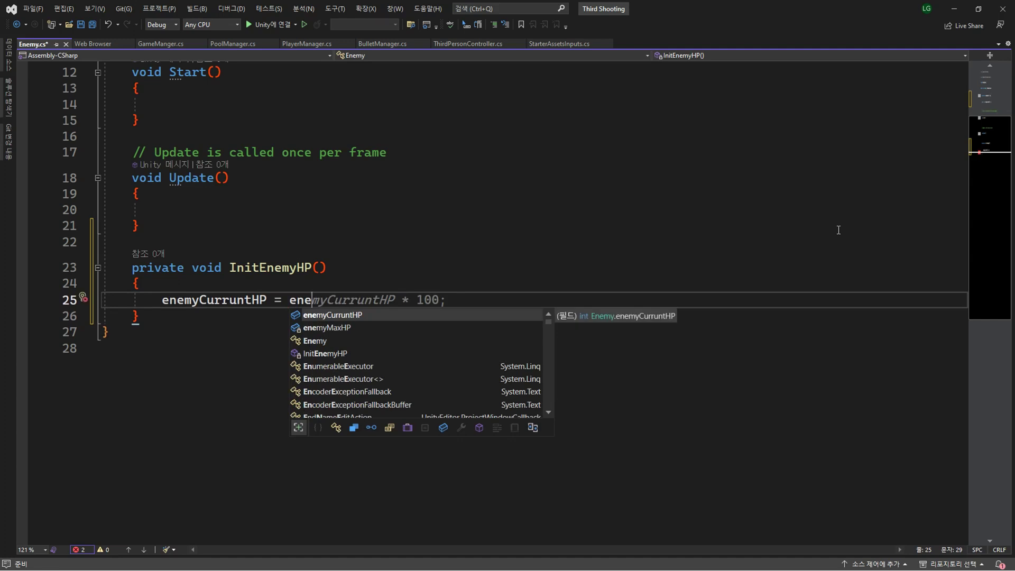
text(myM)
key(Tab)
text(;)
Call InitEnemyHP() inside Start() and save the Enemy script
key(Up)
key(Up)
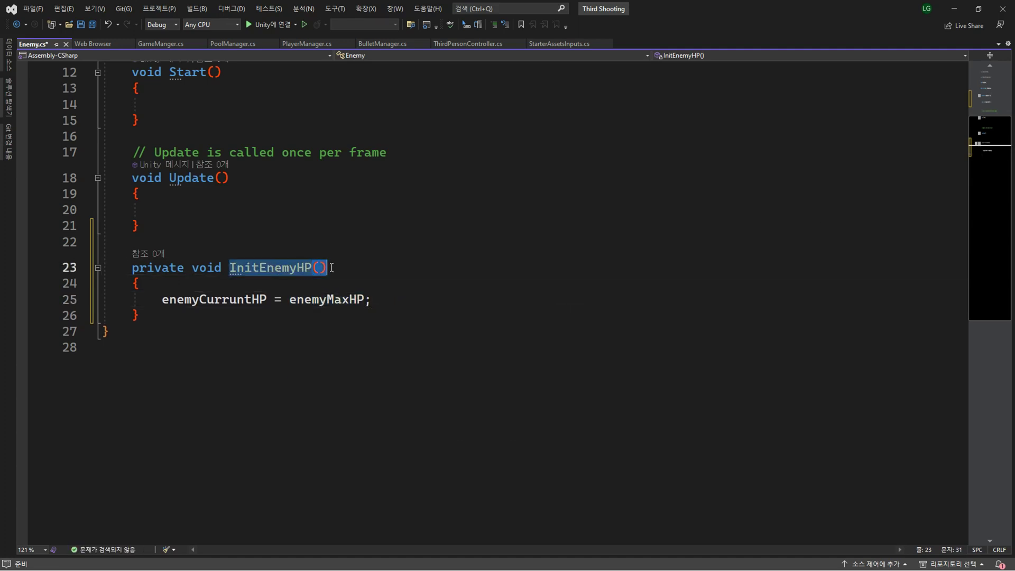
click(266, 108)
key(Tab)
key(ctrl+s)
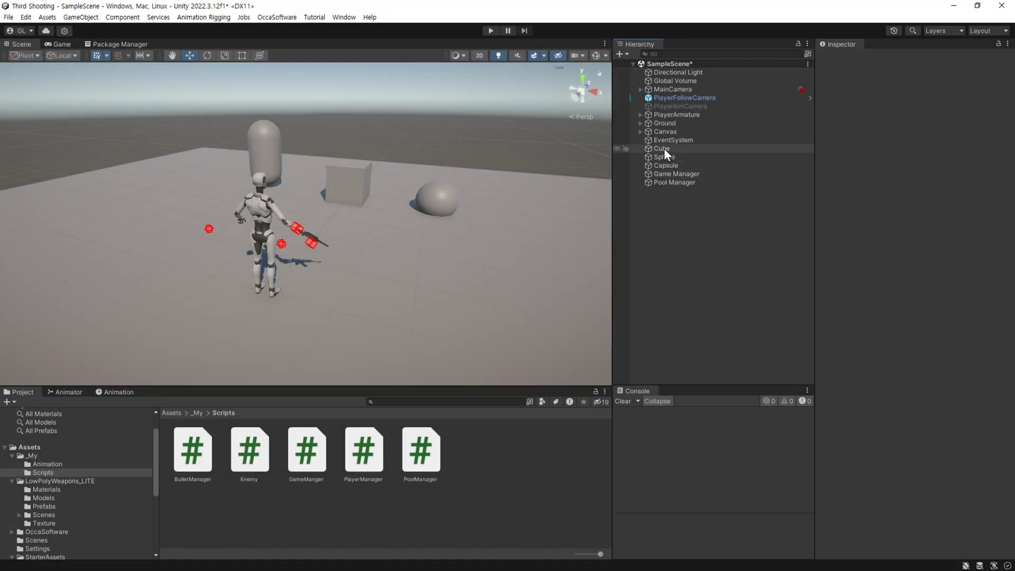
Attach the Enemy script to the Cube through its Inspector
click(664, 148)
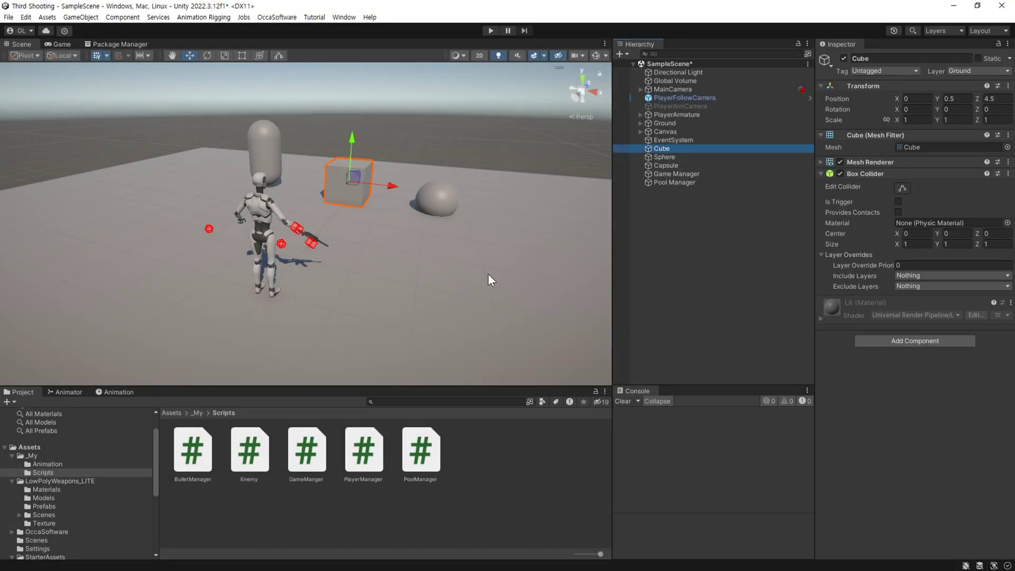
click(242, 455)
drag(879, 414, 877, 412)
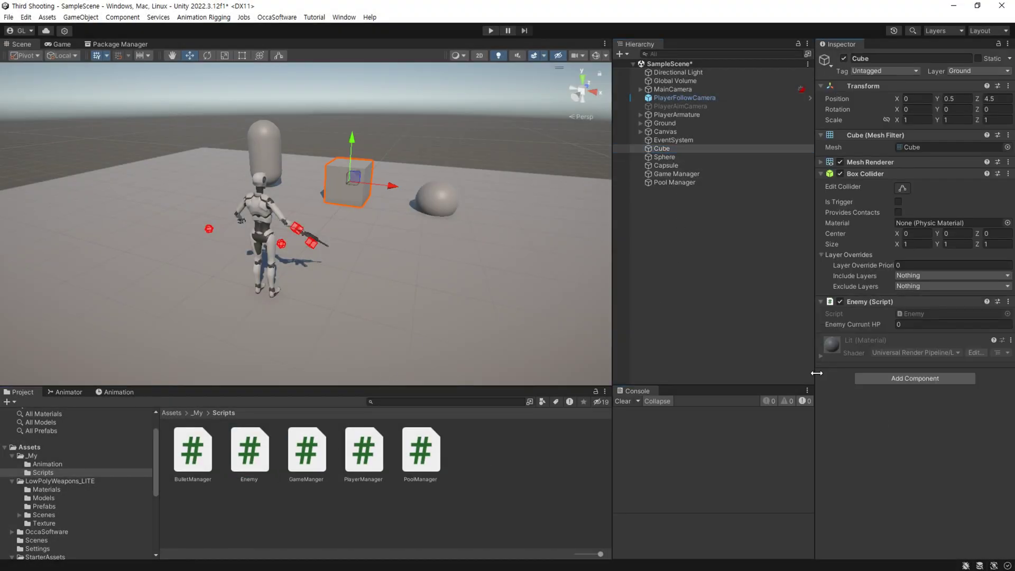
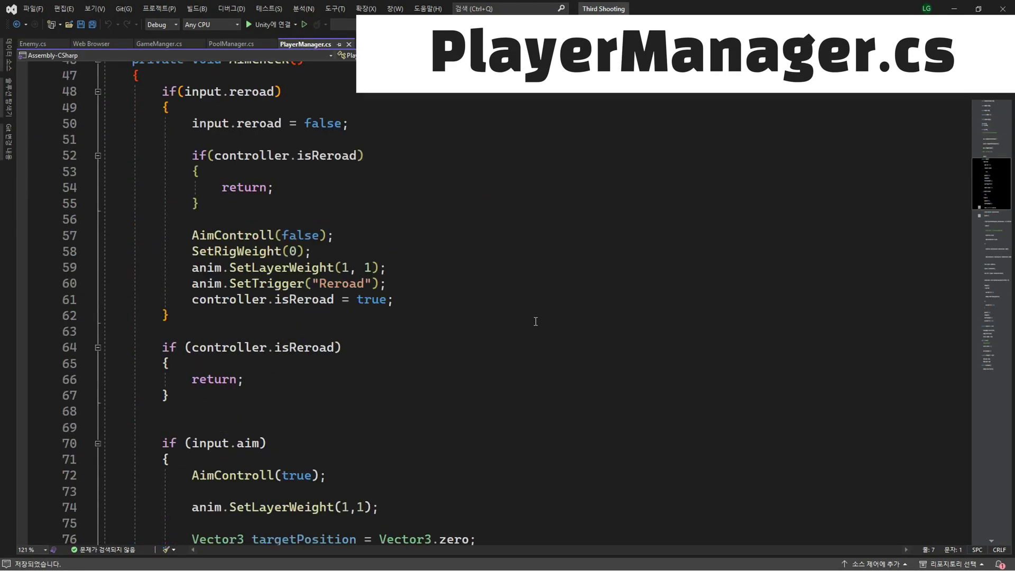
Declare 'private Enemy enemy;' in PlayerManager.cs on a new line below the aimRig field
scroll(535, 321, down, 9)
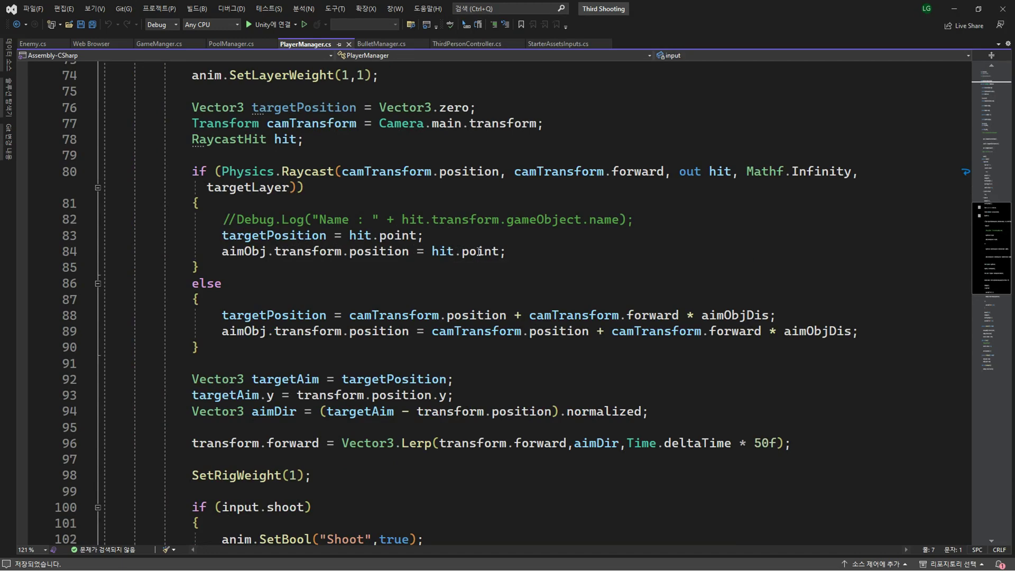
scroll(271, 262, up, 10)
scroll(272, 262, up, 9)
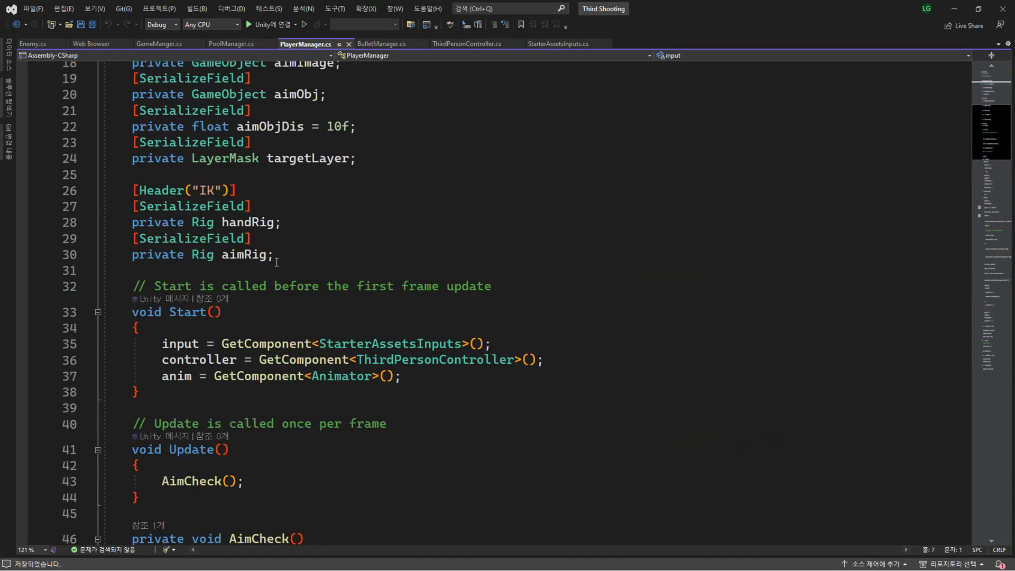
click(608, 254)
key(Return)
key(Return)
text(pr)
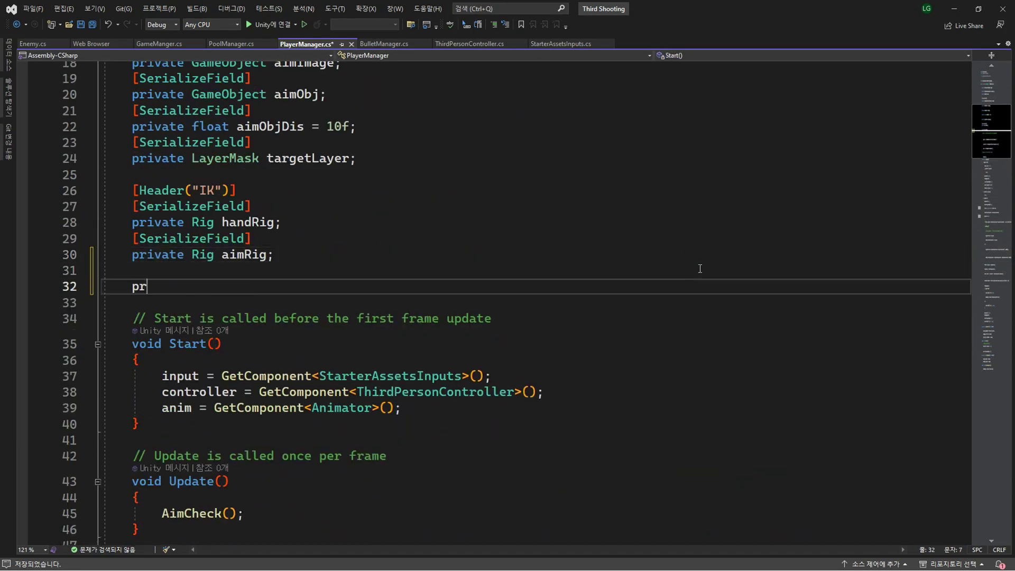
text(ivate Enemy)
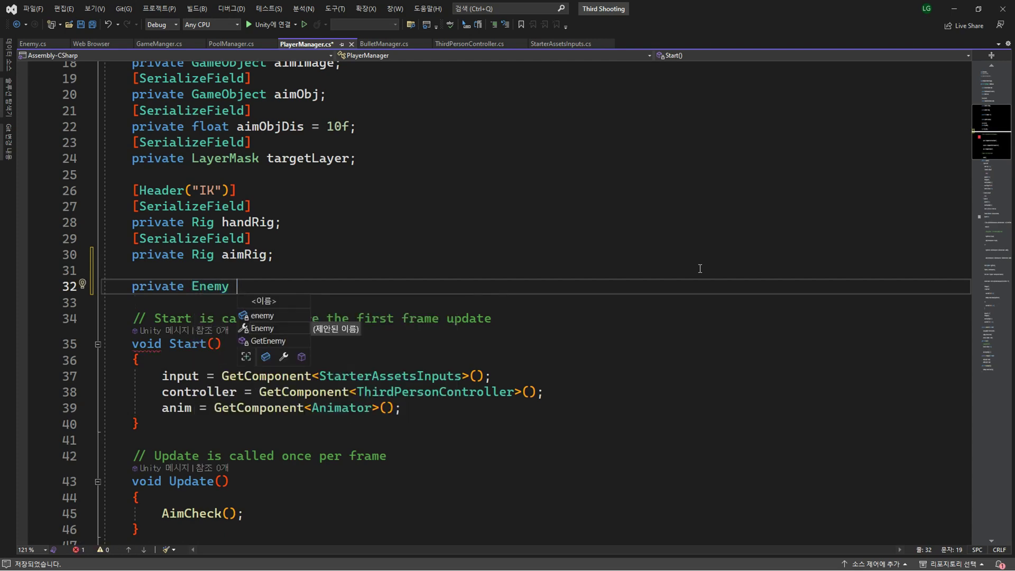
text( enemy;)
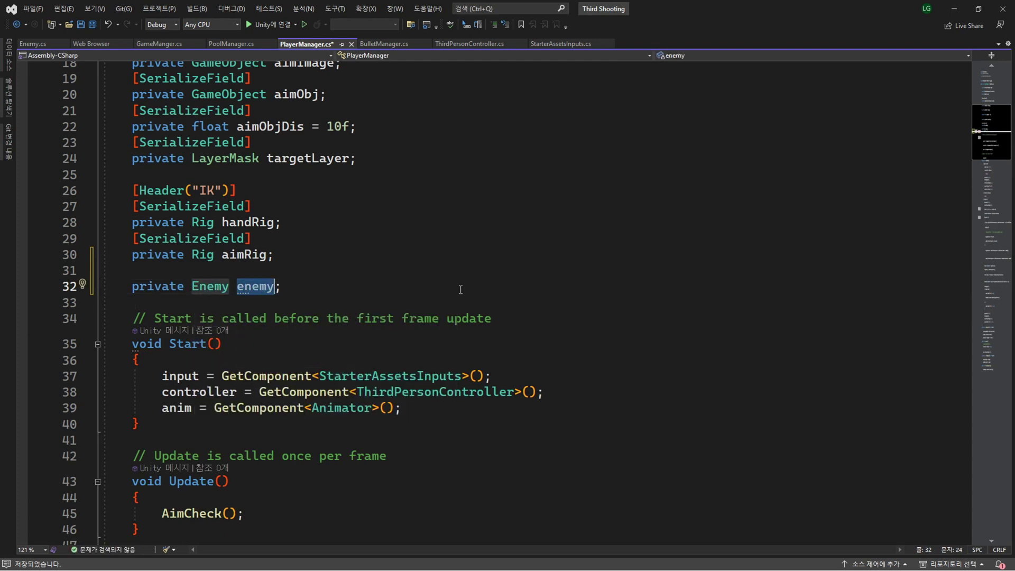
scroll(444, 285, down, 14)
scroll(462, 290, down, 4)
In the raycast hit branch, assign enemy = hit.collider.gameObject.GetComponent<Enemy>()
scroll(726, 245, down, 1)
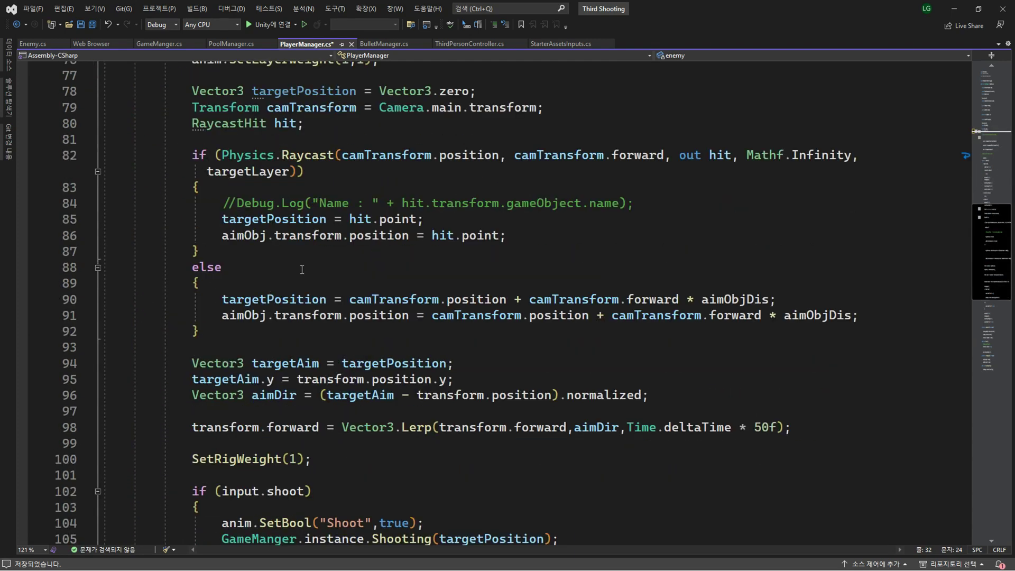
click(727, 233)
scroll(727, 245, down, 1)
key(Return)
key(Return)
text(enem)
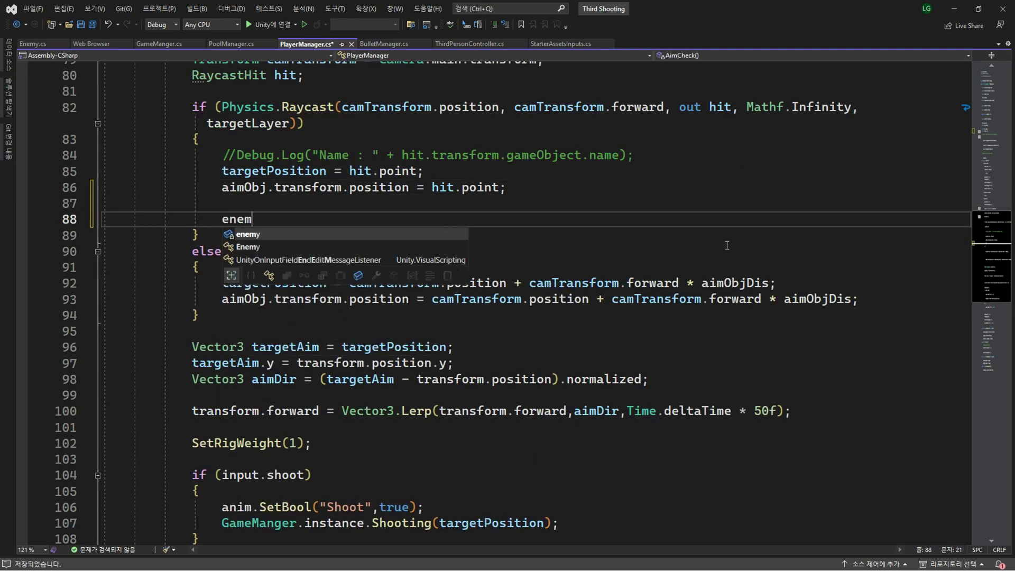
text(y = hit.c)
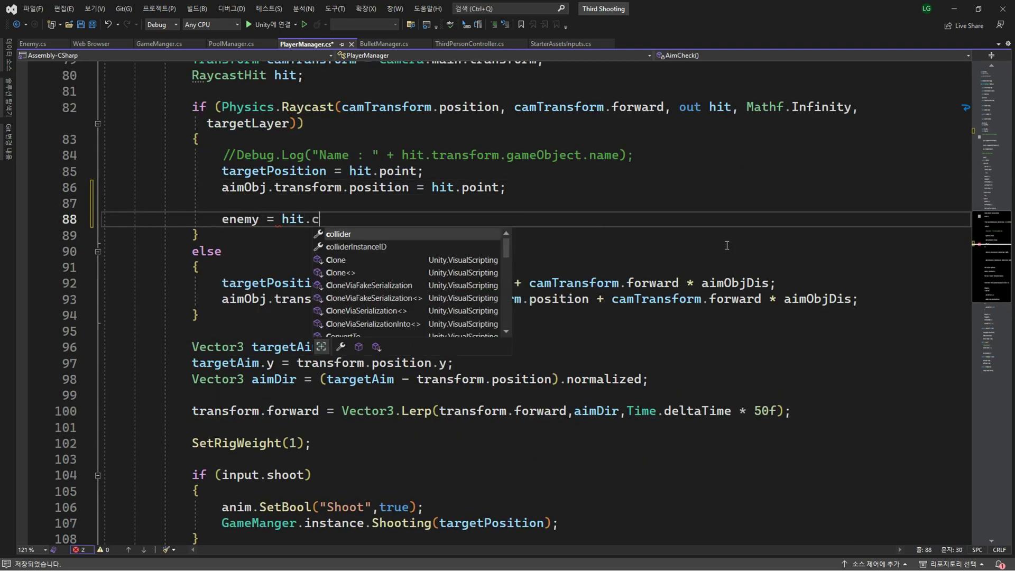
text(o)
key(Tab)
text(.)
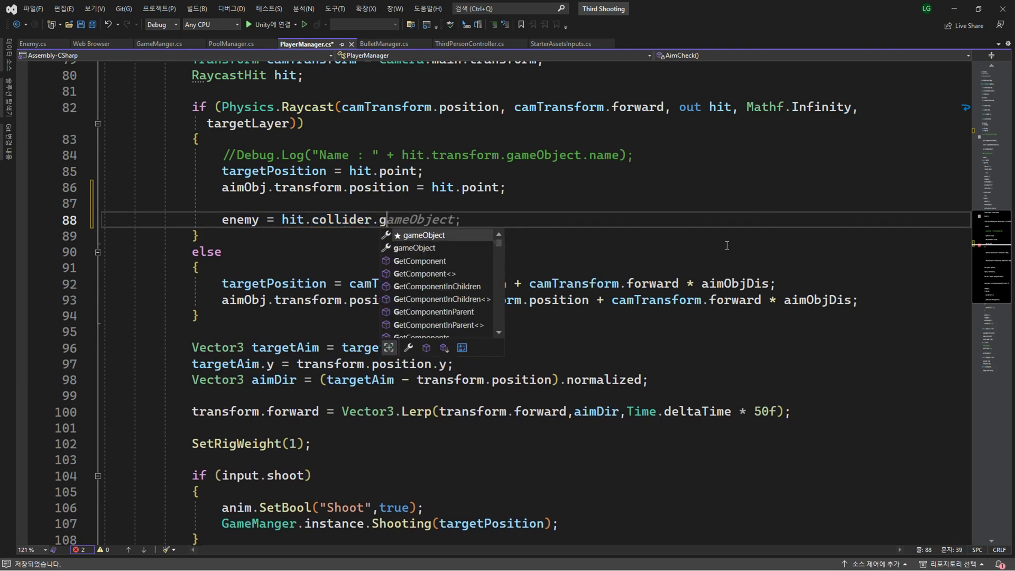
key(Tab)
text(.get)
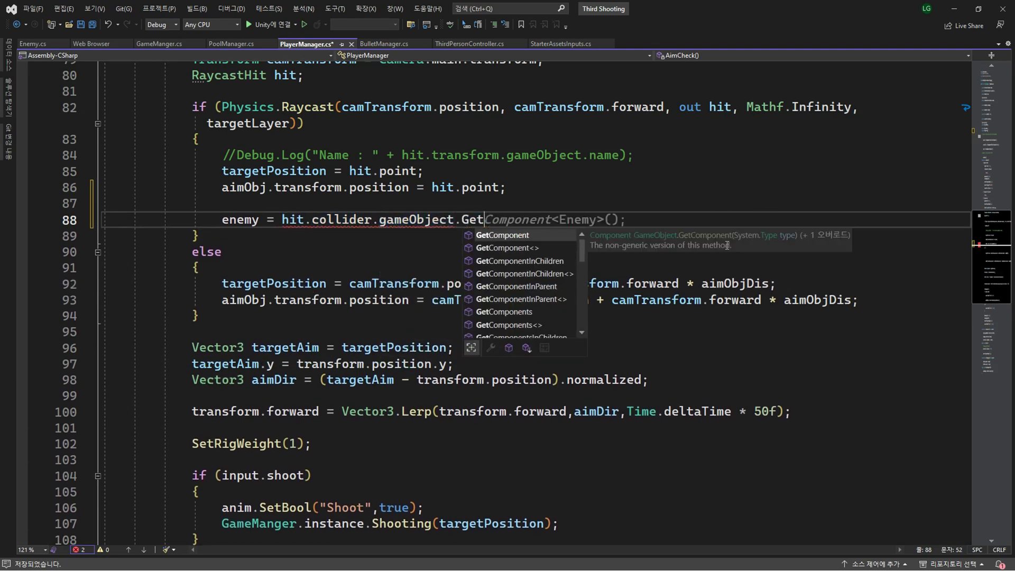
key(Tab)
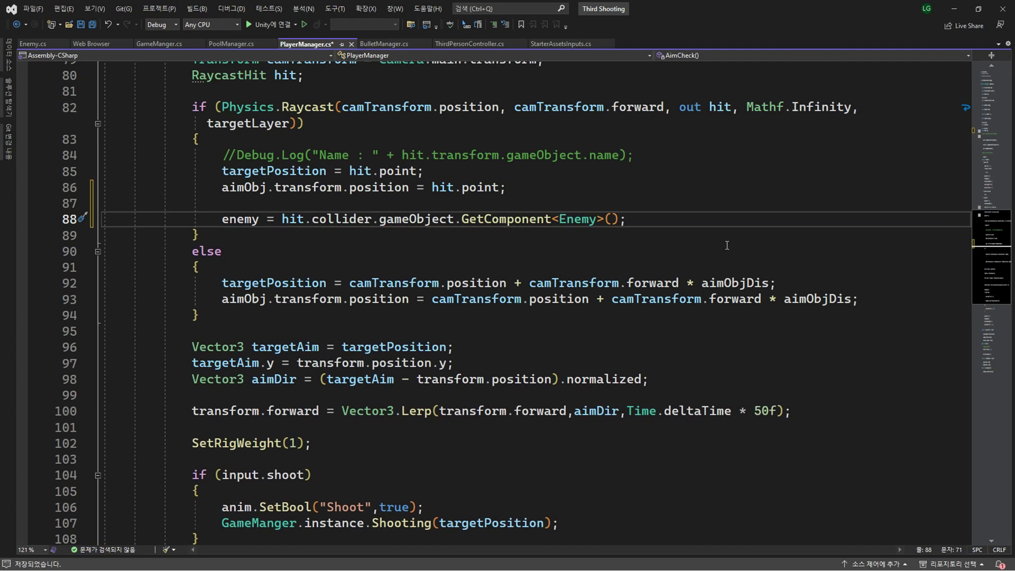
Pass enemy as an argument to the GameManger.instance.Shooting call
double_click(241, 219)
scroll(337, 234, down, 5)
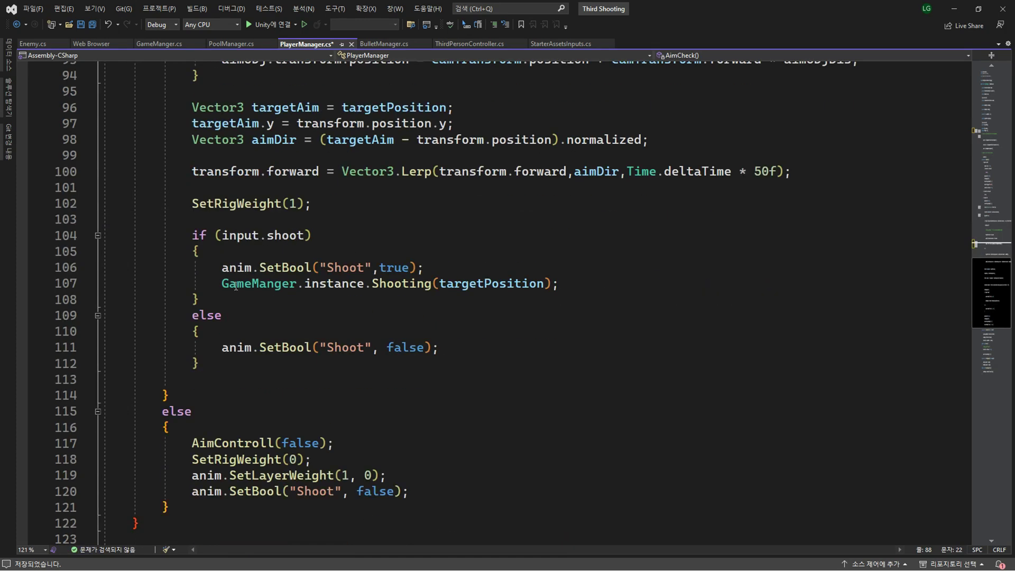
double_click(461, 284)
text(,)
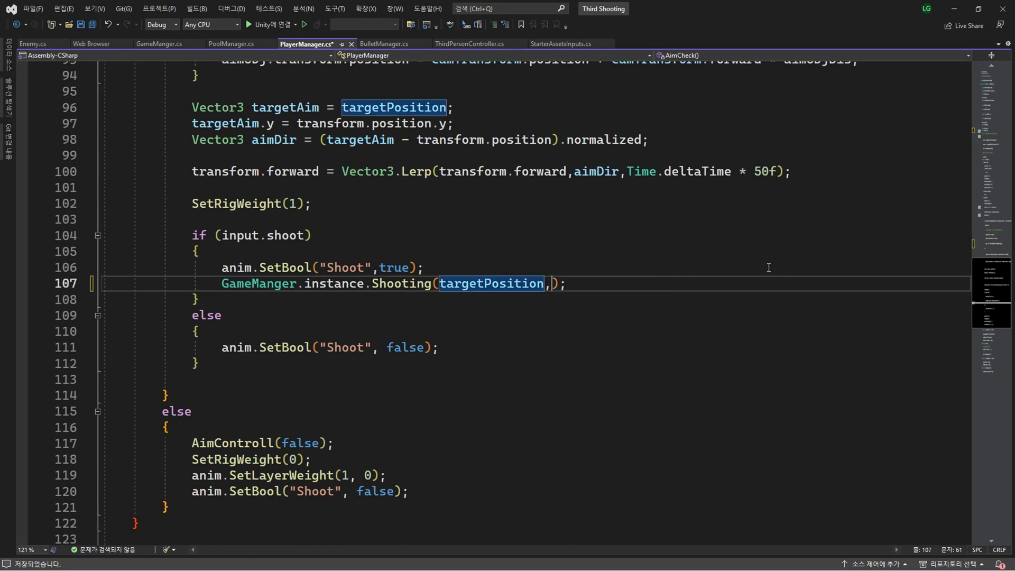
text(enemy)
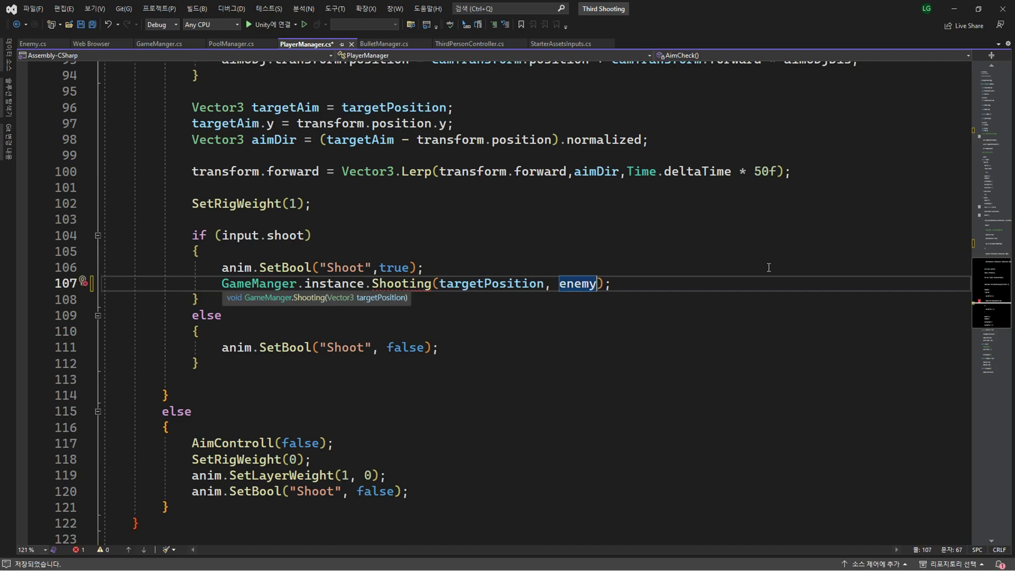
Add an Enemy parameter after targetPosition in Shooting's signature in GameManager.cs
scroll(525, 307, down, 7)
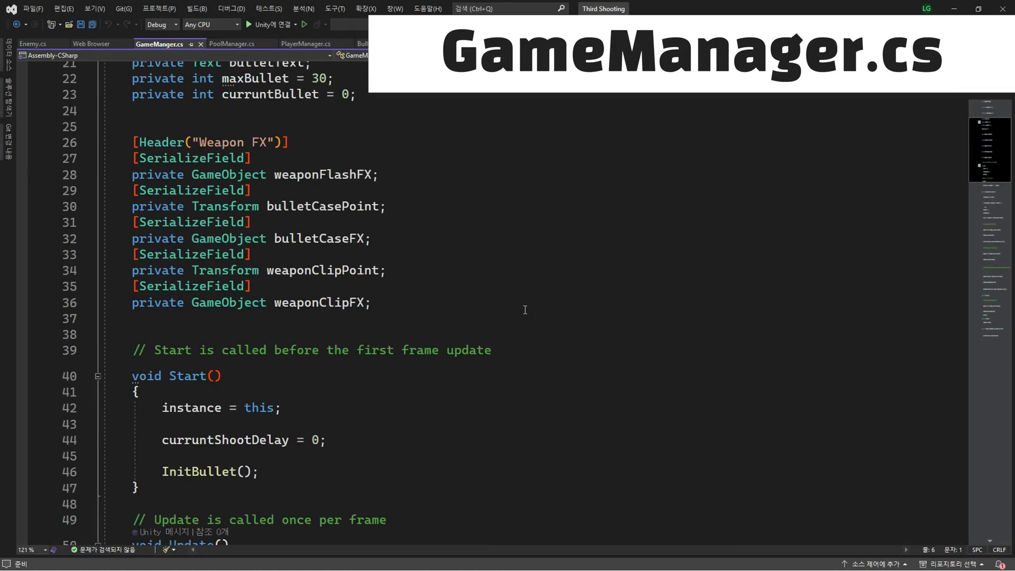
scroll(525, 310, down, 10)
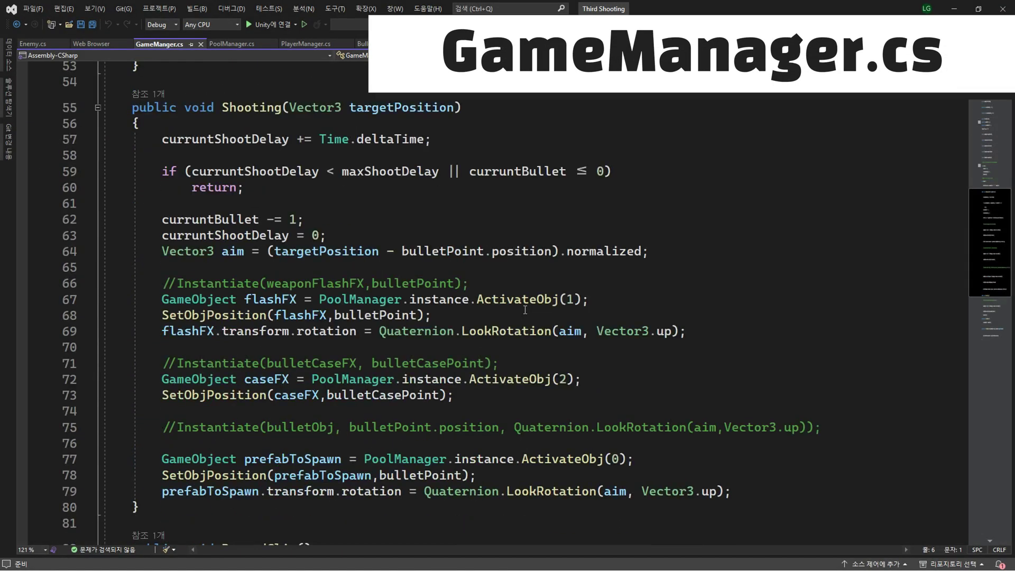
click(454, 107)
text(,Enem)
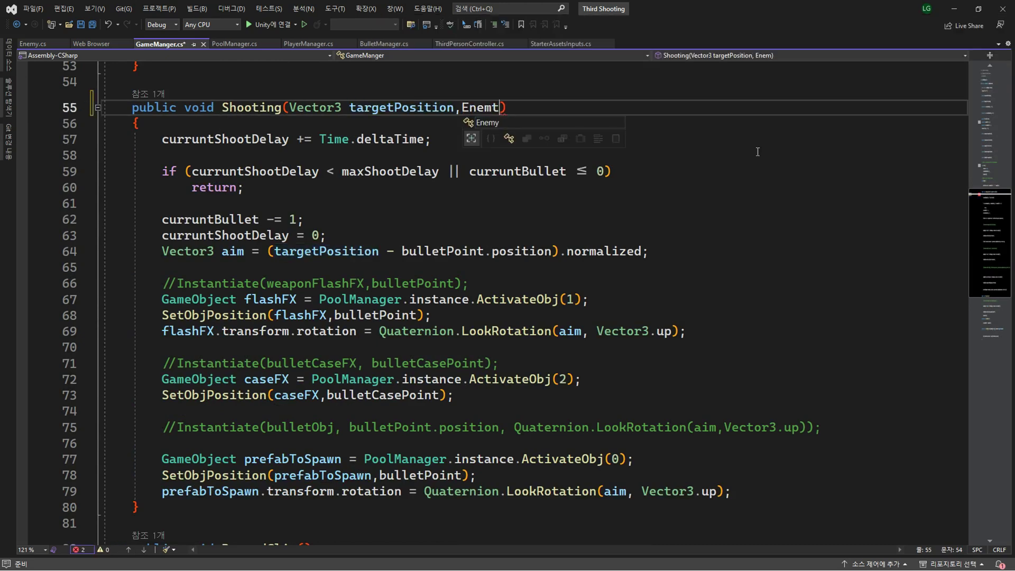
text(y enemy)
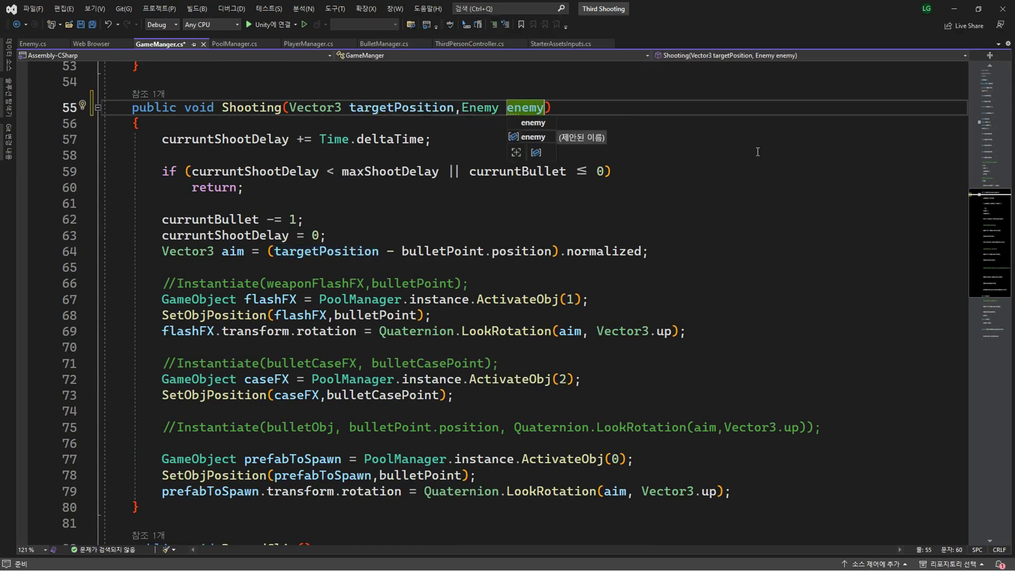
click(439, 395)
scroll(439, 395, down, 4)
click(162, 267)
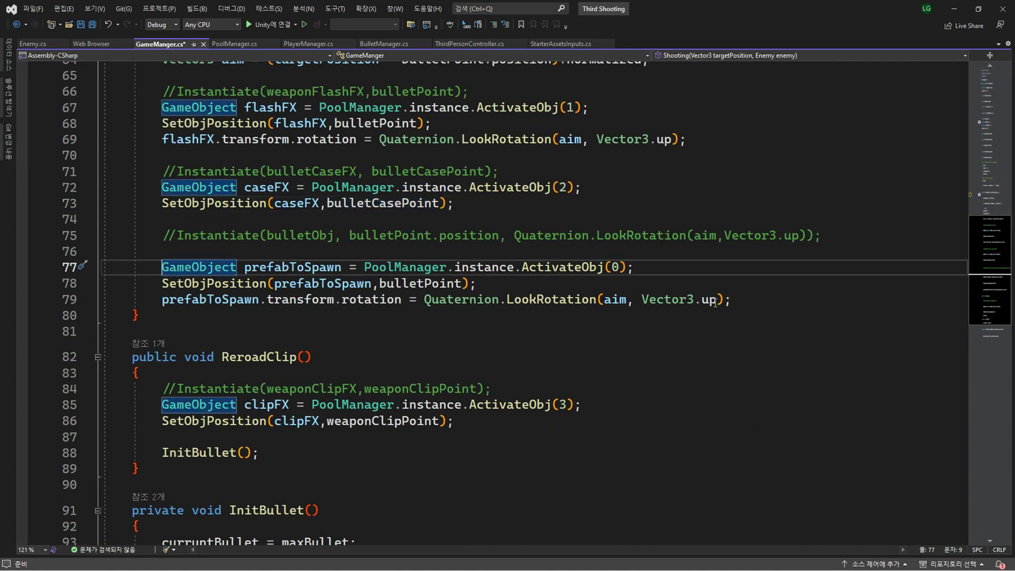
click(755, 299)
scroll(755, 302, down, 1)
key(Up)
key(Up)
key(Up)
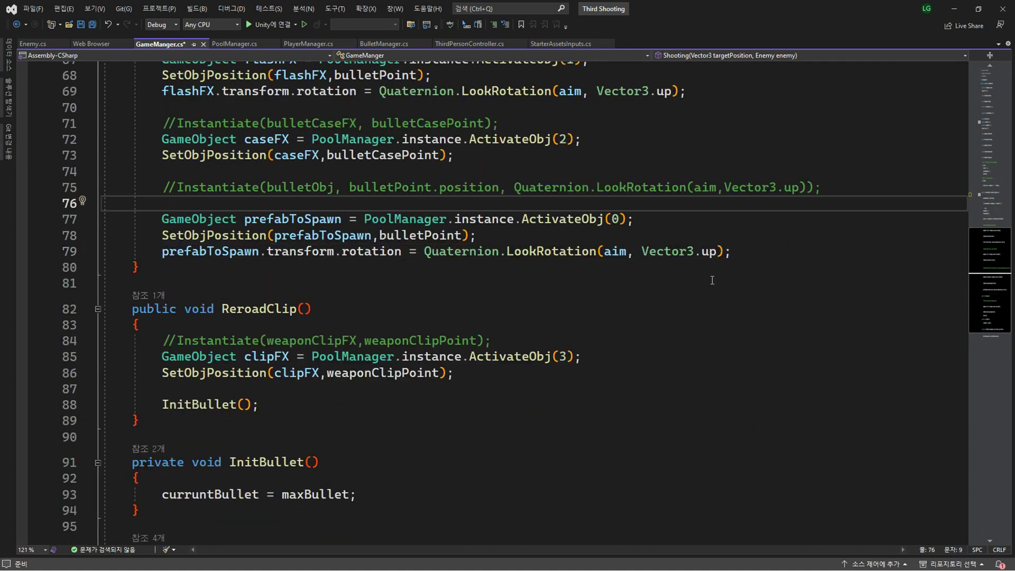
Comment out the bullet spawn code with /* */ and add a //Raycast comment below it
text(/*)
key(Down)
key(Down)
key(Down)
key(End)
key(Return)
text(*/)
key(Return)
key(Return)
text(//Ra)
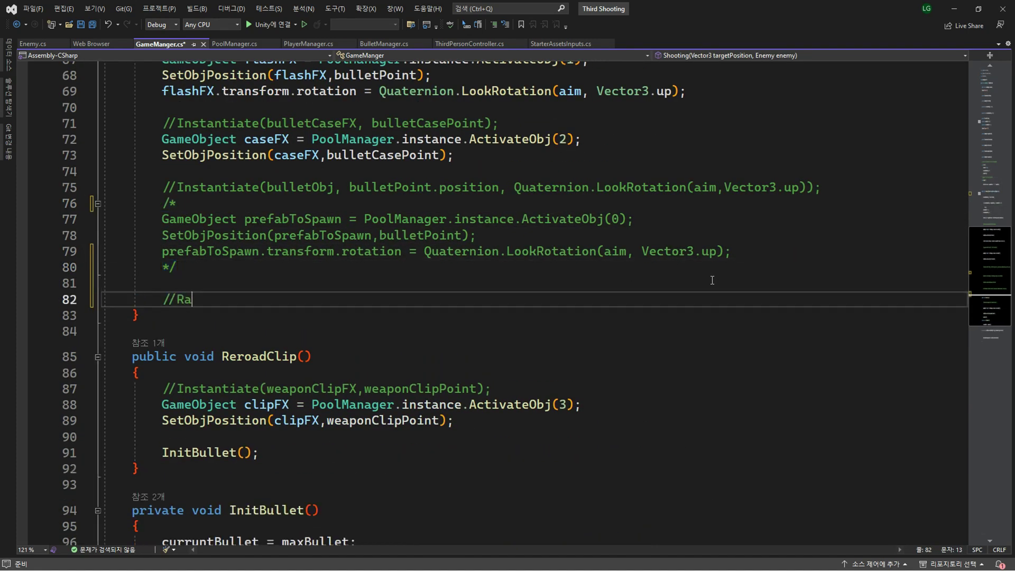
Write an if block checking enemy != null && enemy.enemyCurruntHP > 0
key(Return)
text(if())
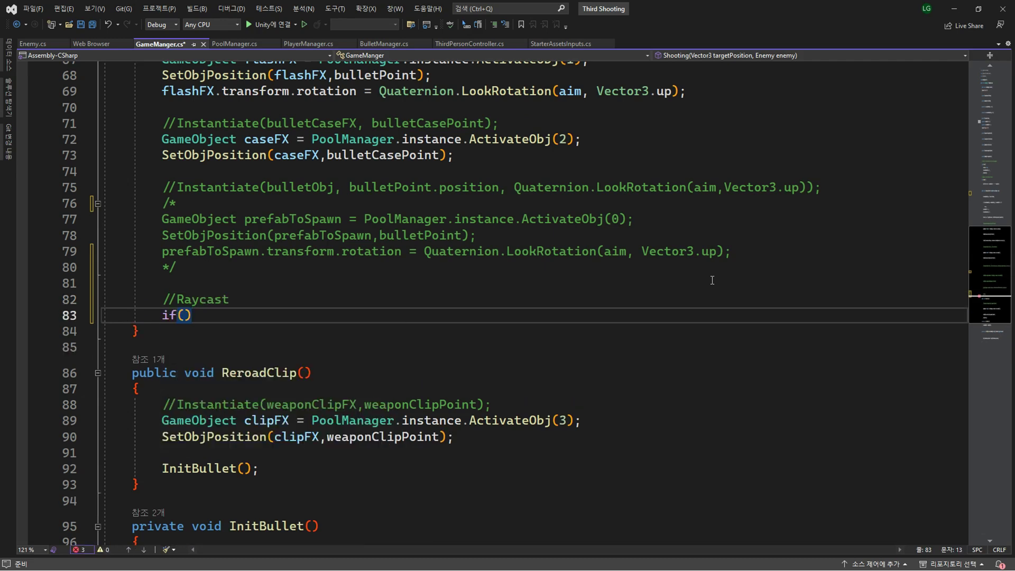
key(Return)
text({)
key(Return)
scroll(712, 280, down, 3)
key(Up)
key(Up)
key(Left)
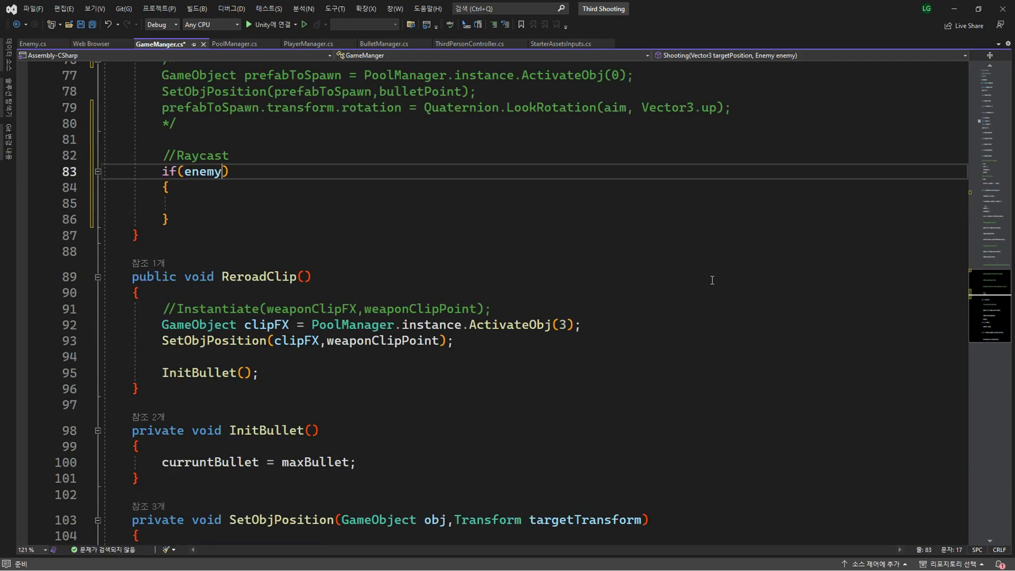
text(null))
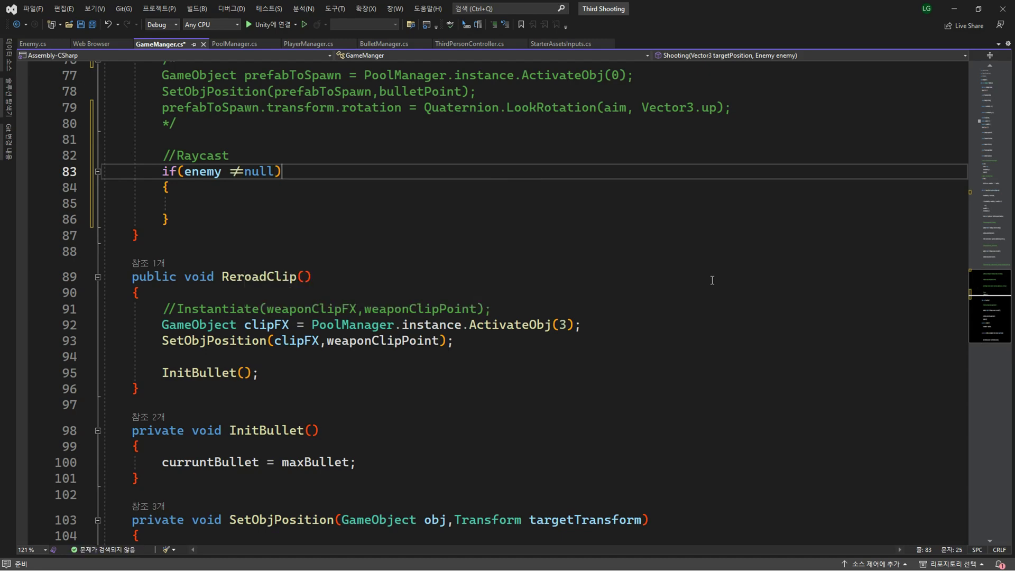
text( && ene)
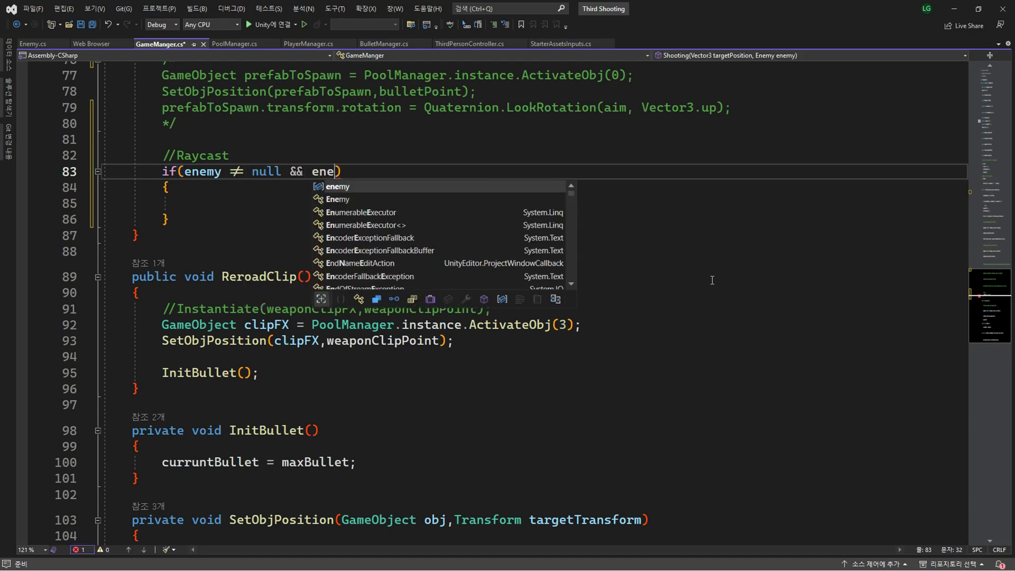
key(Tab)
text(.ene)
key(Tab)
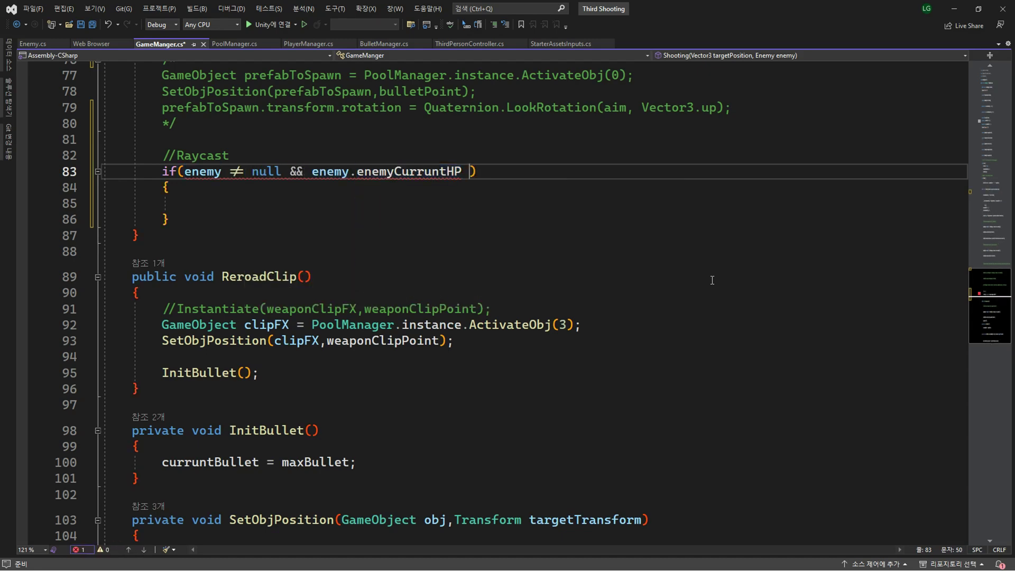
Inside the if, subtract 1 from enemy.enemyCurruntHP and log the enemy's remaining HP
key(Down)
key(Down)
text(ene)
key(Tab)
text(.ene)
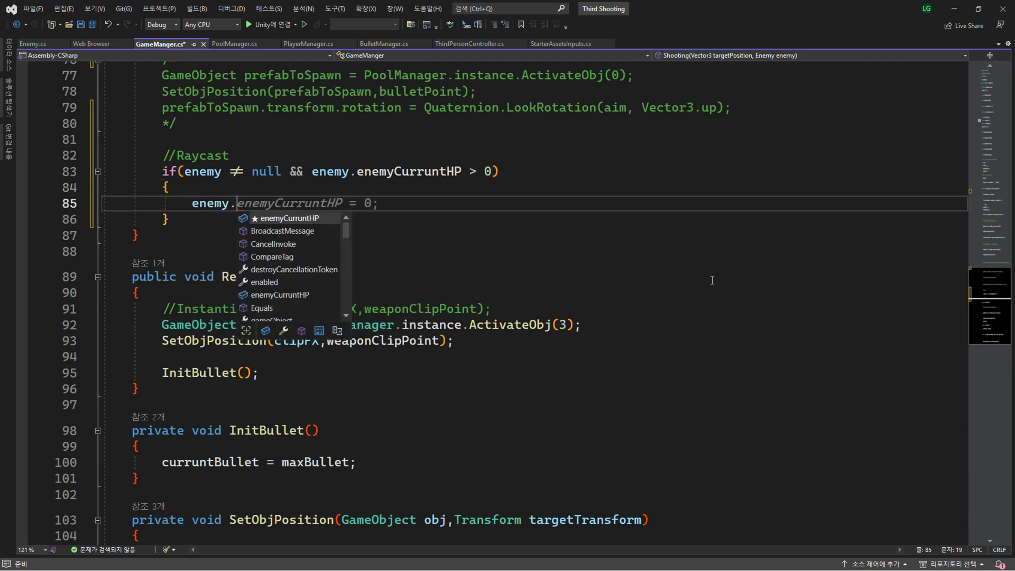
key(Tab)
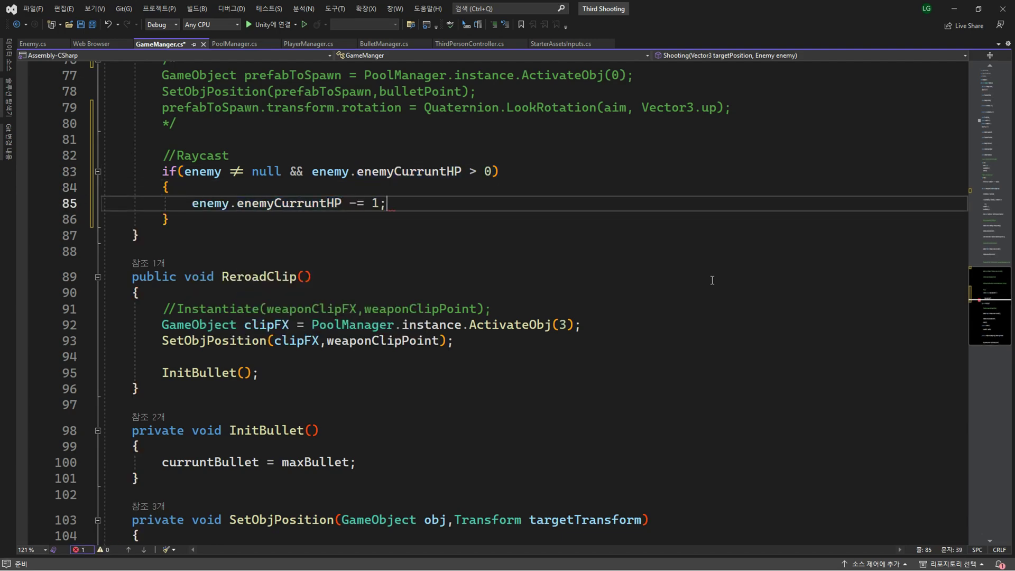
key(Return)
text(de)
key(Tab)
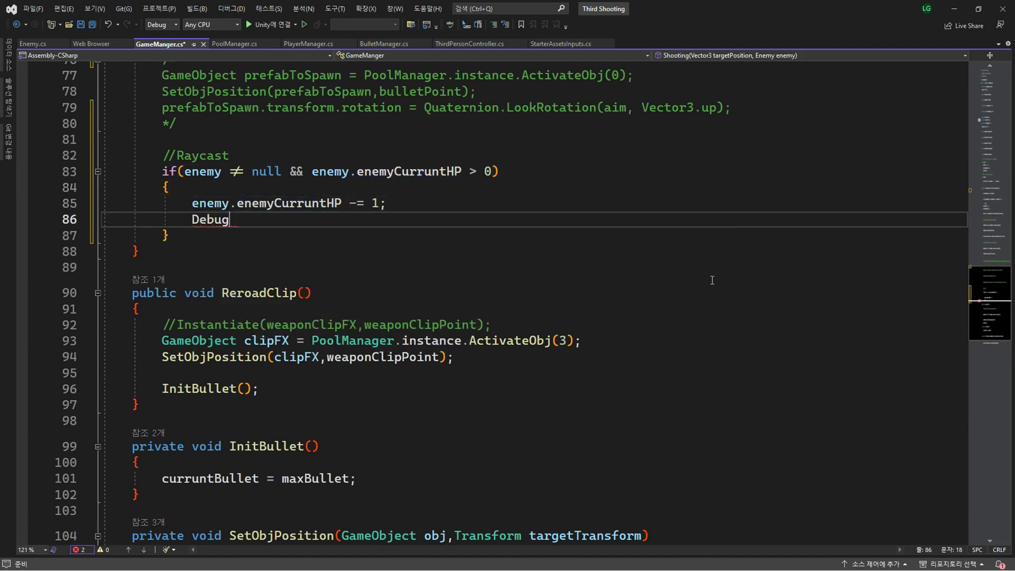
text(.lo)
key(Tab)
text(();)
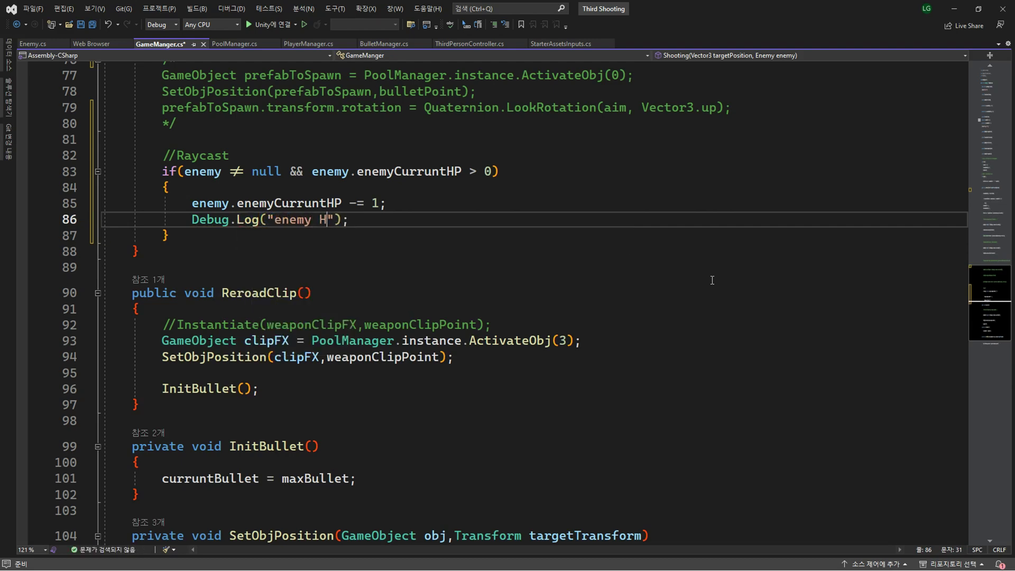
text( enemy.enemyCurruntHP)
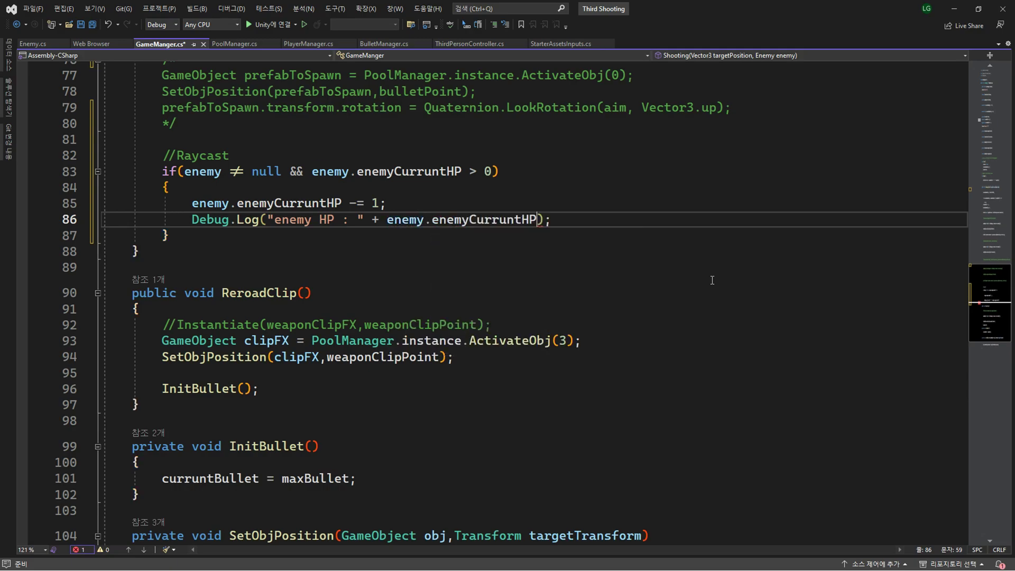
Save GameManger.cs, fire eight shots at the enemy in Play mode, then stop the test
key(ctrl+s)
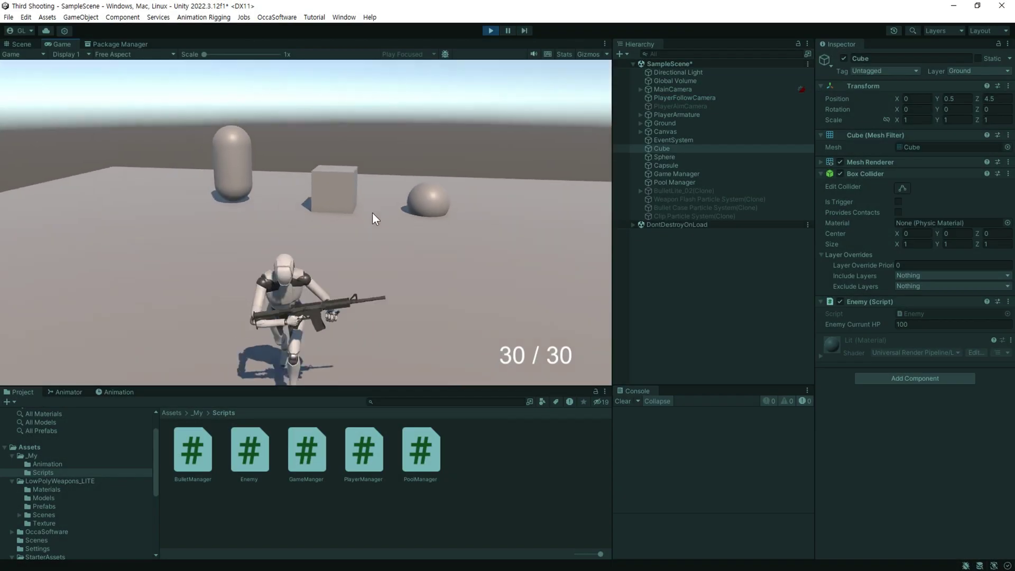
click(306, 222)
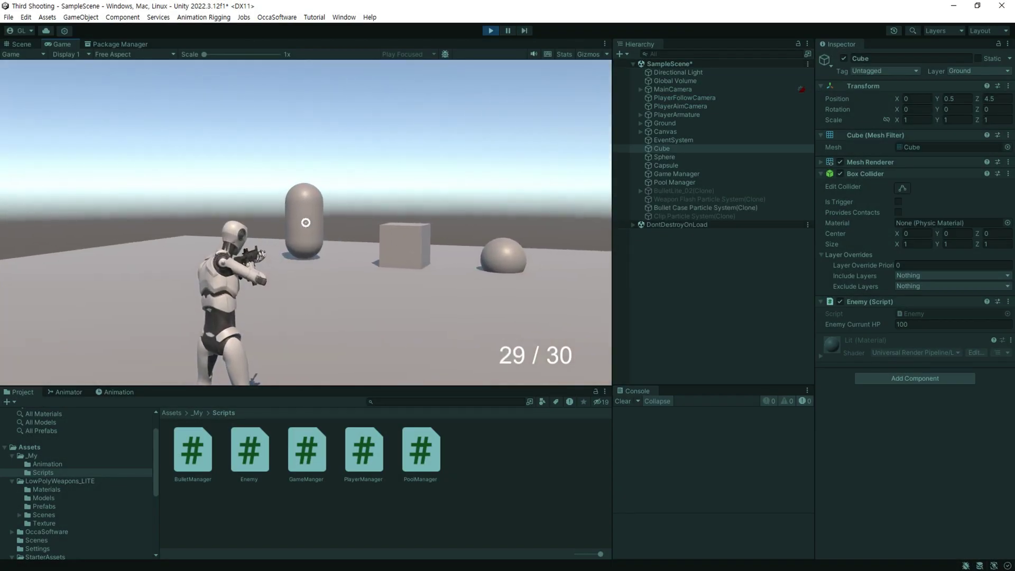
click(305, 222)
click(305, 222)
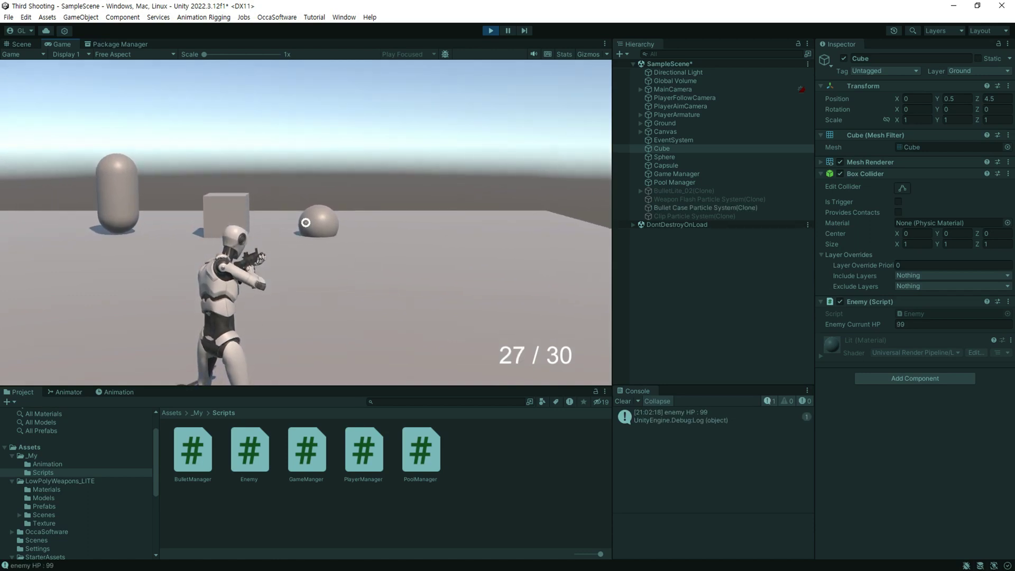
click(306, 223)
click(306, 222)
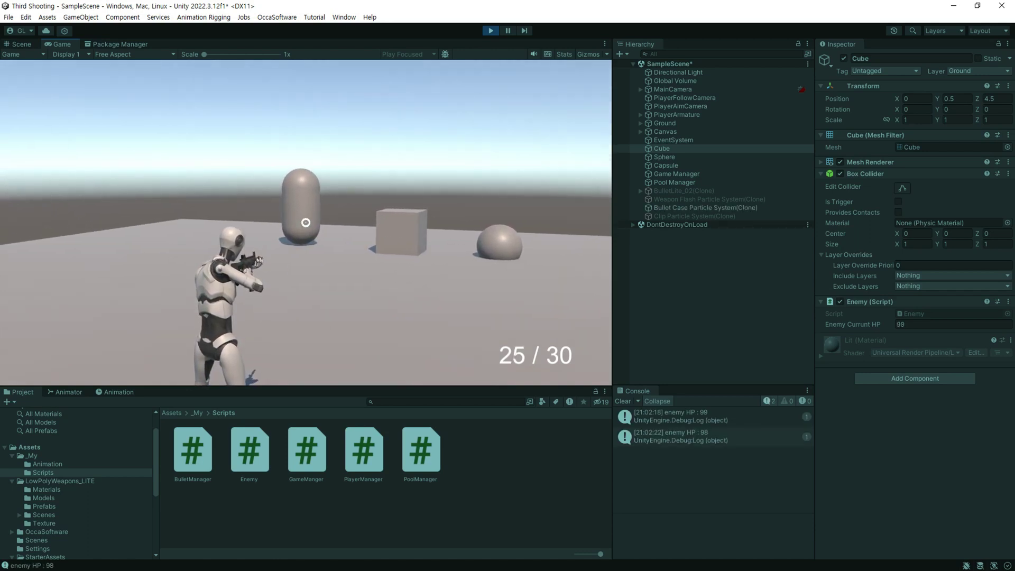
click(306, 222)
click(306, 223)
click(305, 223)
click(306, 223)
click(306, 222)
click(305, 223)
click(306, 222)
click(305, 223)
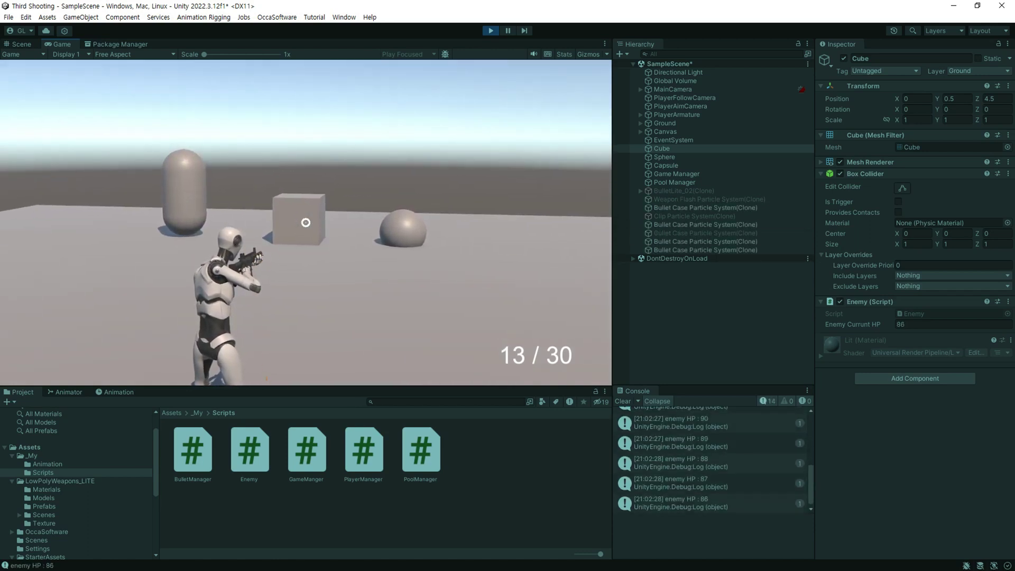
key(ctrl+p)
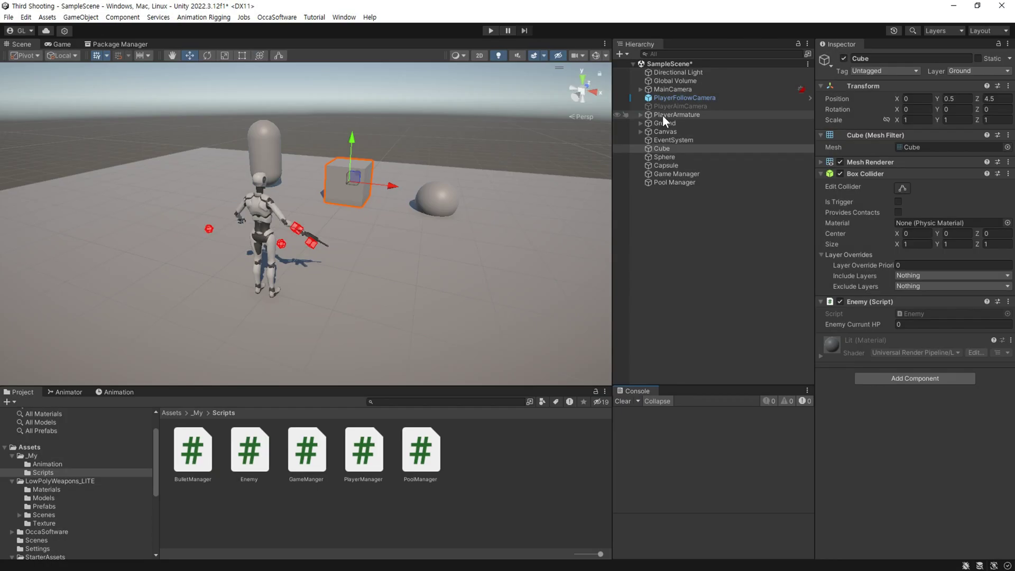
Select PlayerArmature and keep Player Manager's Target Layer set to Ground
click(671, 115)
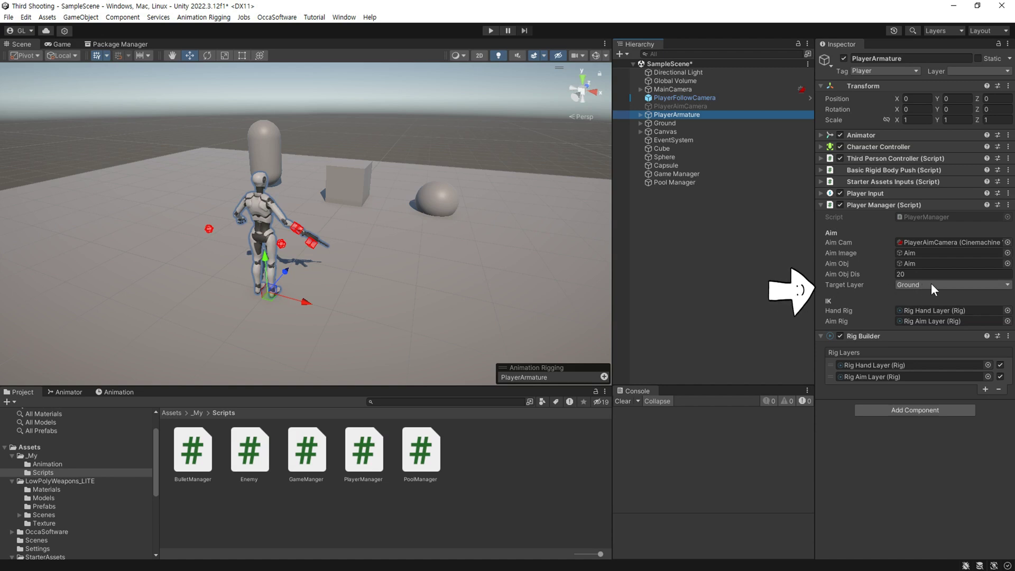
click(932, 285)
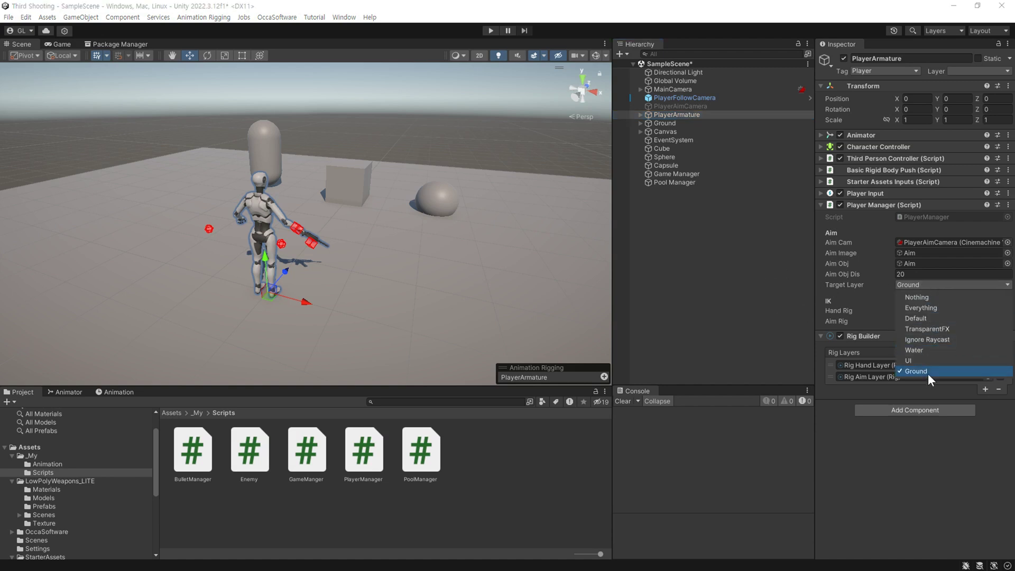
click(833, 285)
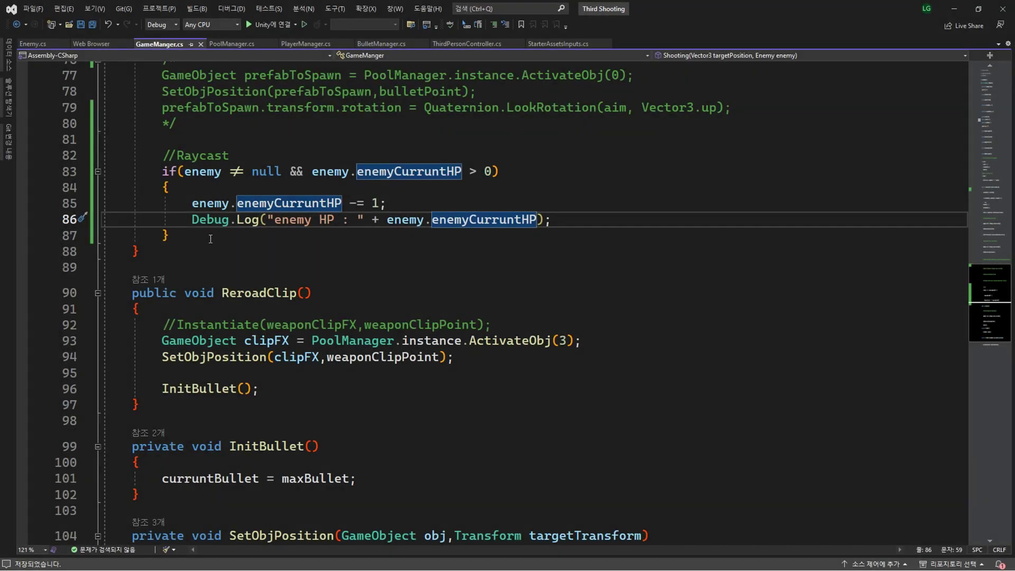
Wrap the Raycast enemy-HP if block in /* */ comment markers
scroll(229, 246, up, 1)
click(227, 211)
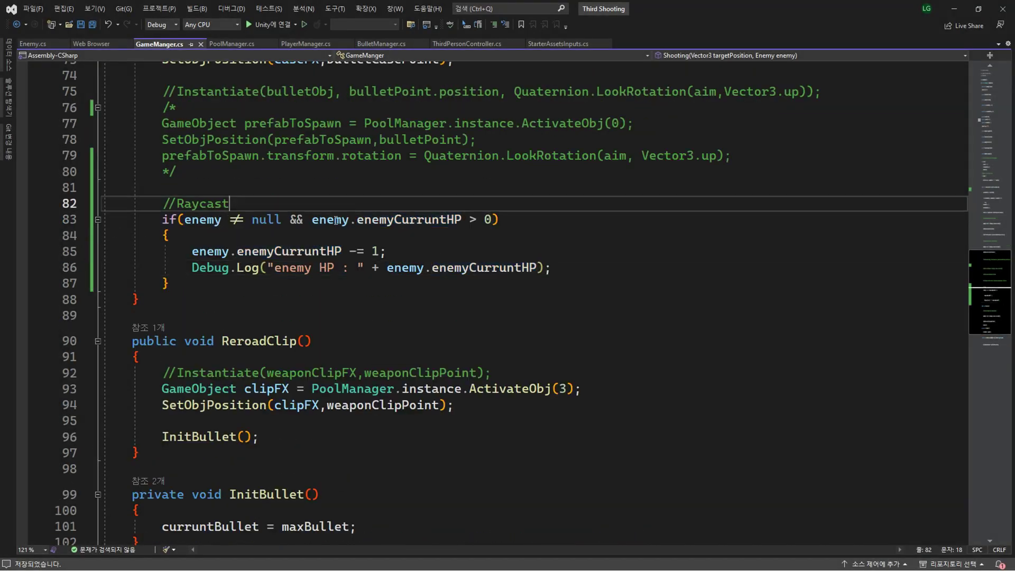
key(Return)
text(/*)
key(Down)
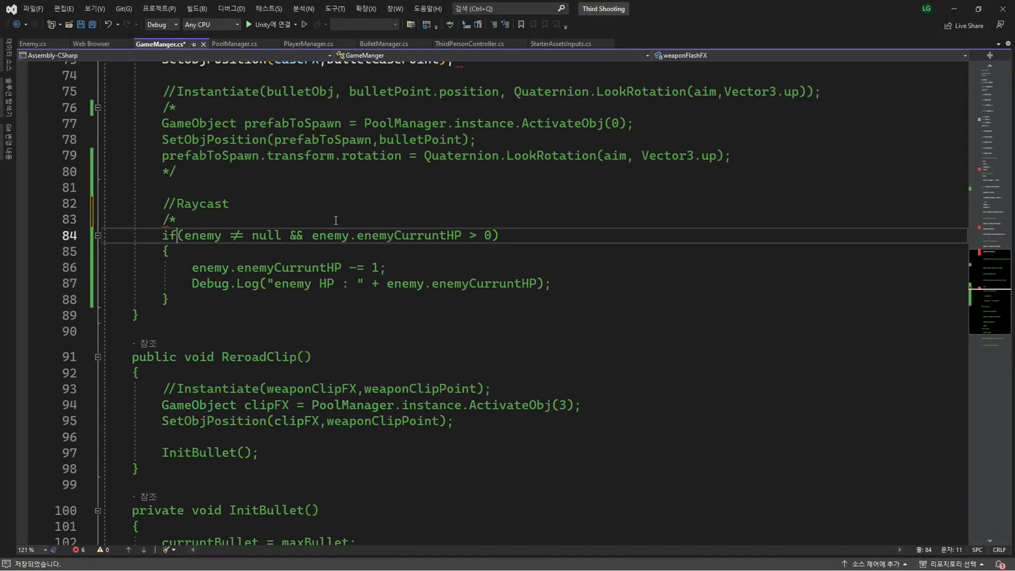
key(Down)
key(Down)
key(Down)
key(Down)
key(Return)
text(*/)
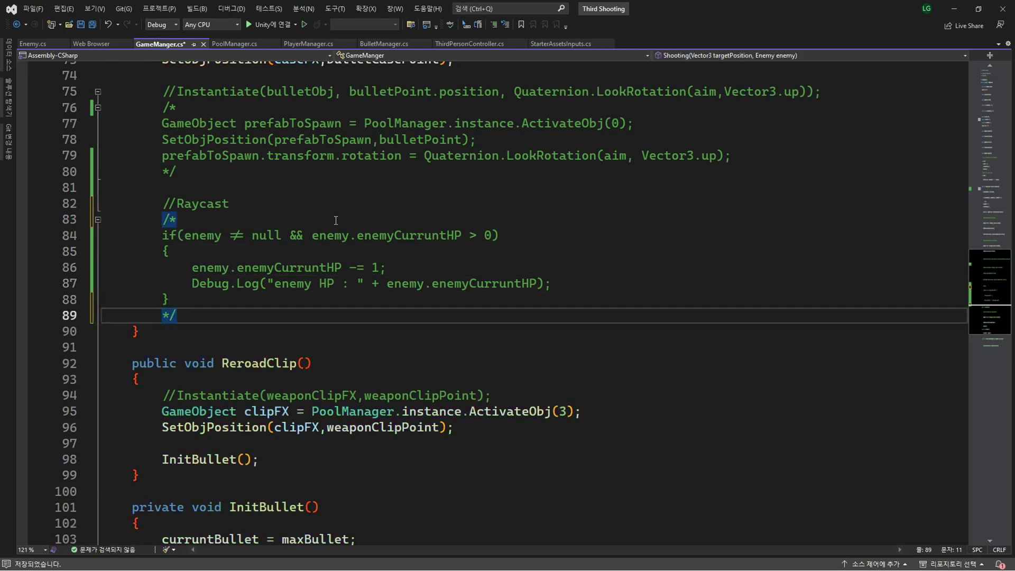
Delete the /* and */ around the prefabToSpawn bullet code and save GameManager.cs
scroll(264, 263, up, 1)
scroll(193, 306, up, 2)
double_click(166, 251)
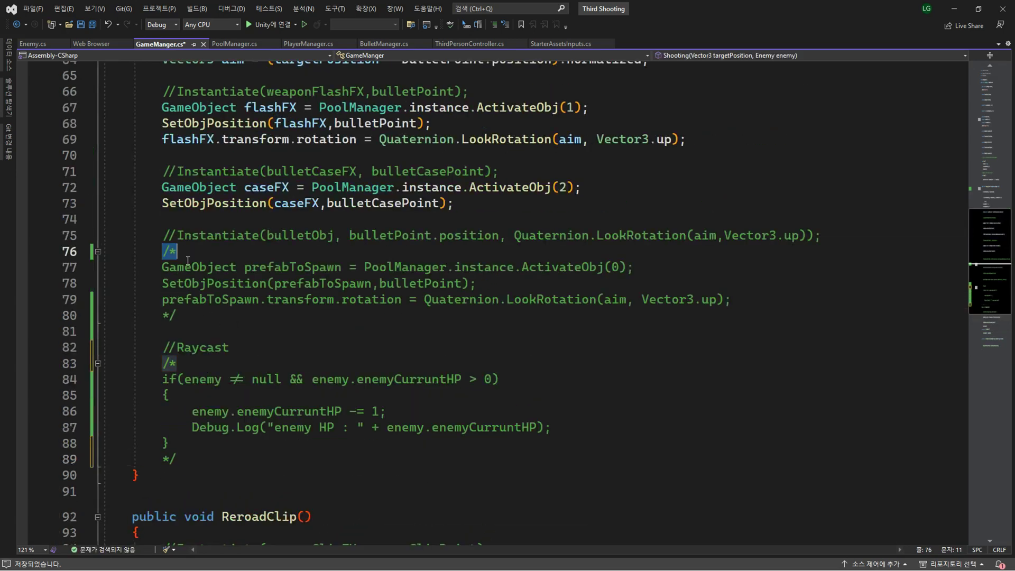
key(BackSpace)
double_click(168, 315)
key(BackSpace)
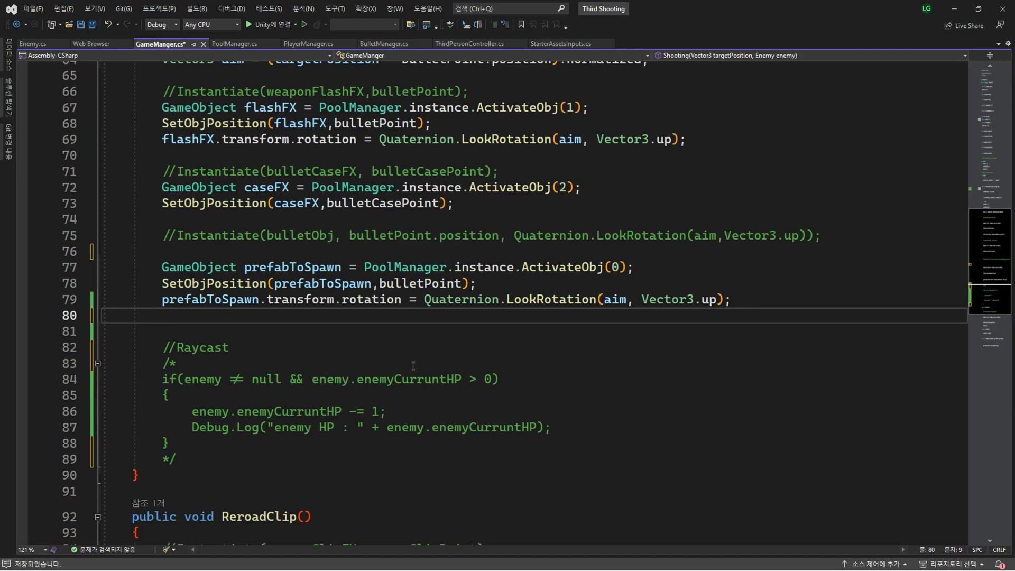
key(ctrl+s)
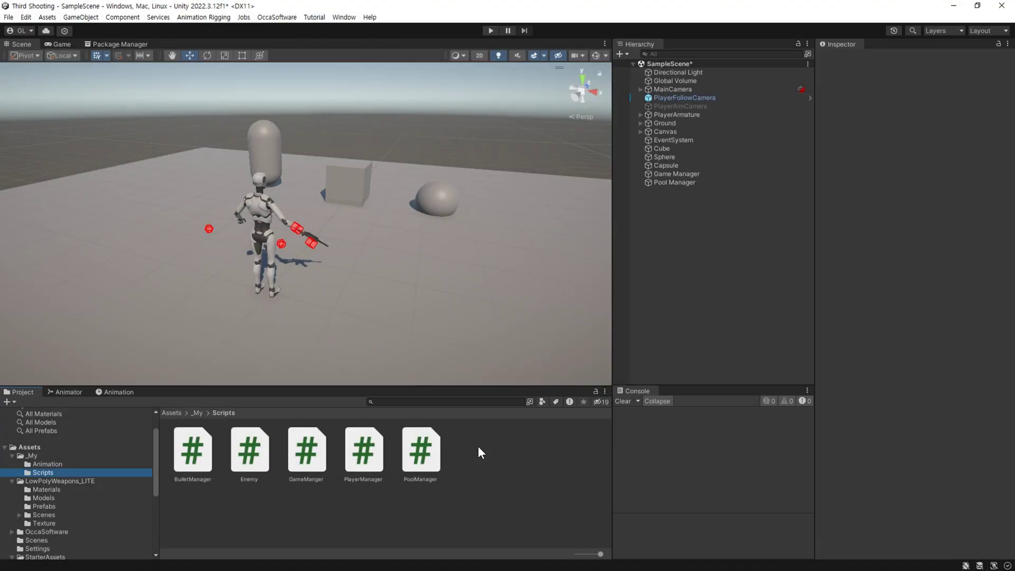
Set the BulletLite_02 prefab's Rigidbody Collision Detection to Continuous
click(52, 507)
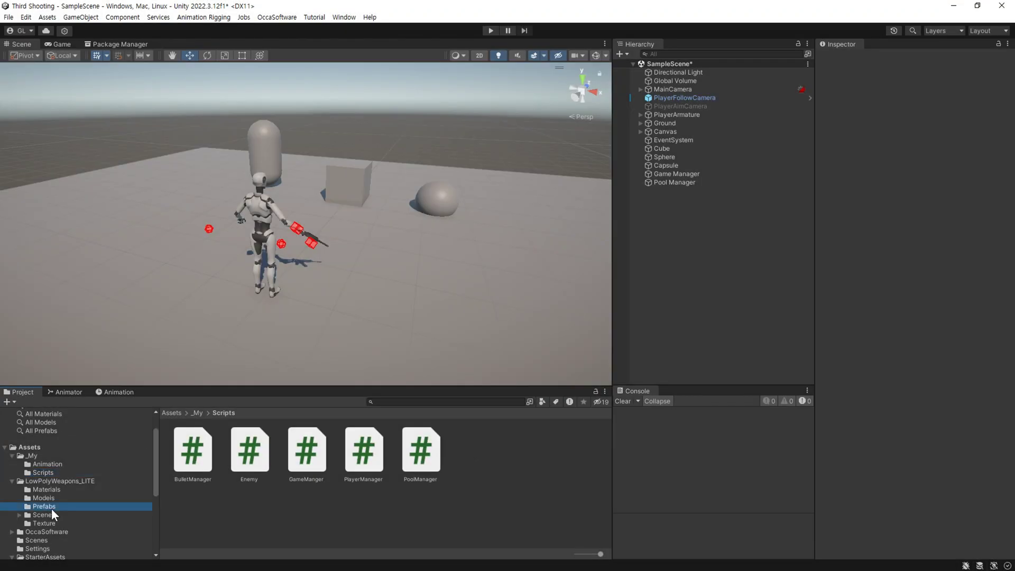
click(251, 464)
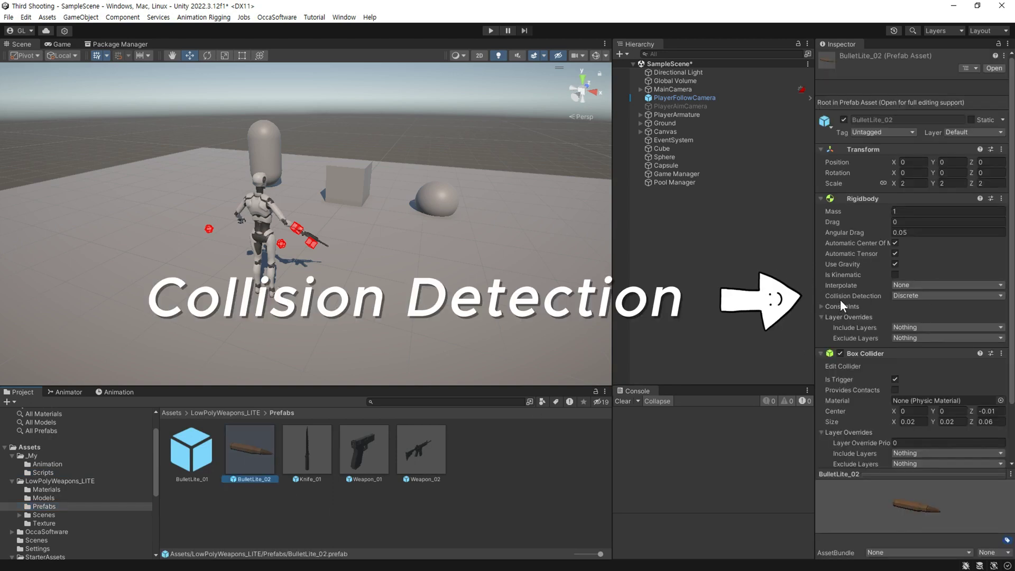
mouse_move(839, 299)
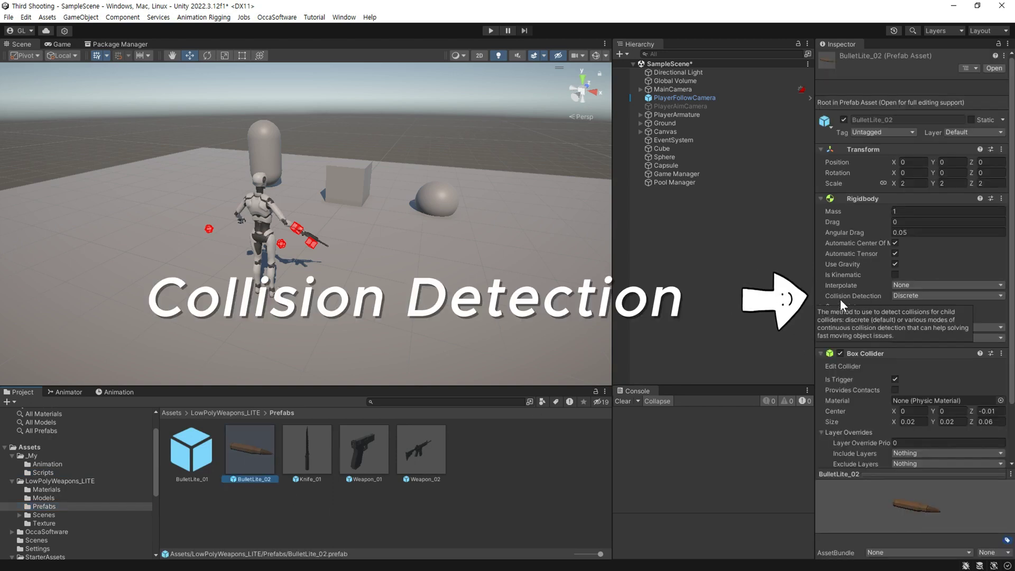
click(913, 295)
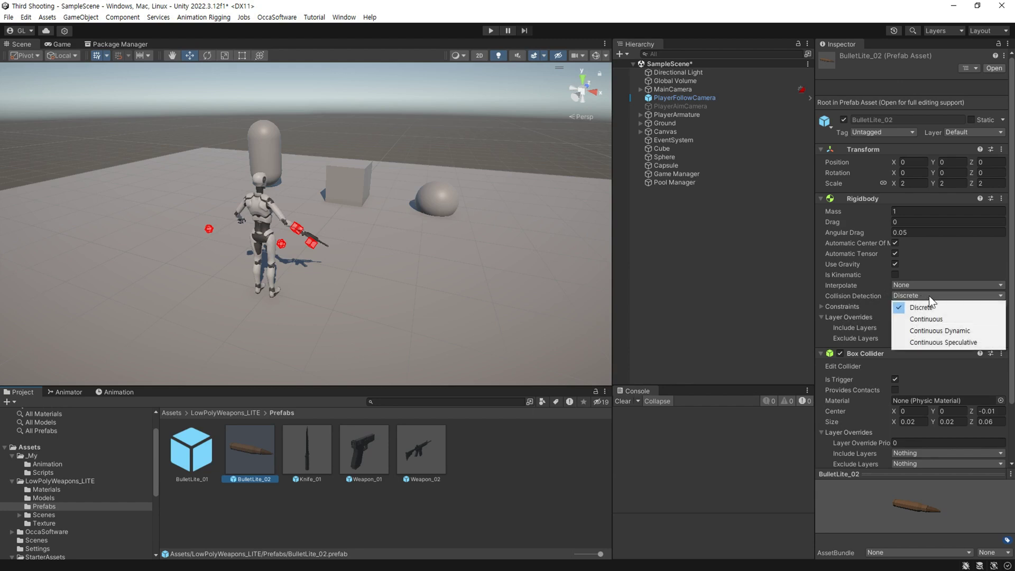
click(960, 318)
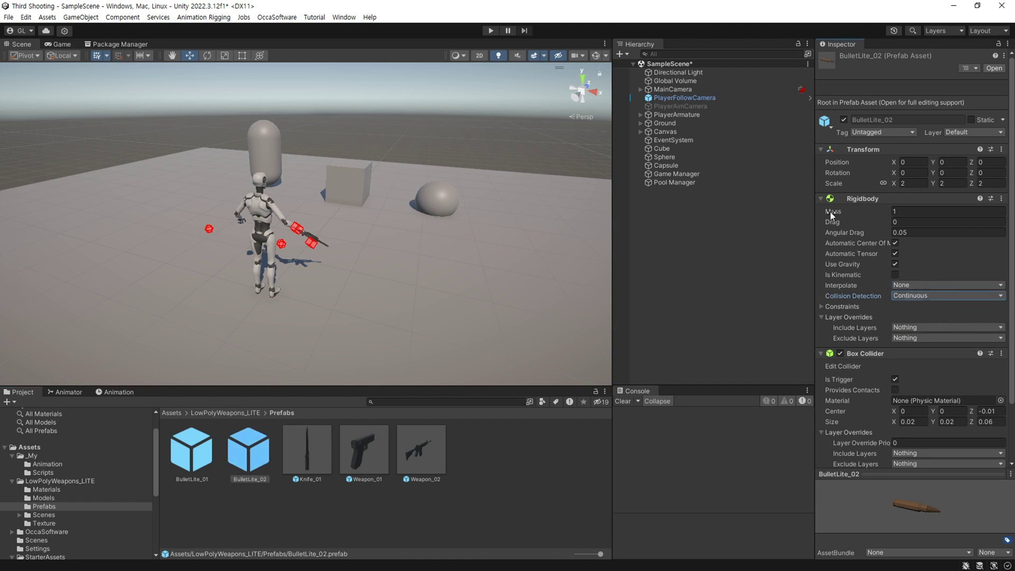
Set BulletLite_02's Move Speed to 500 and start Play mode
scroll(820, 244, down, 3)
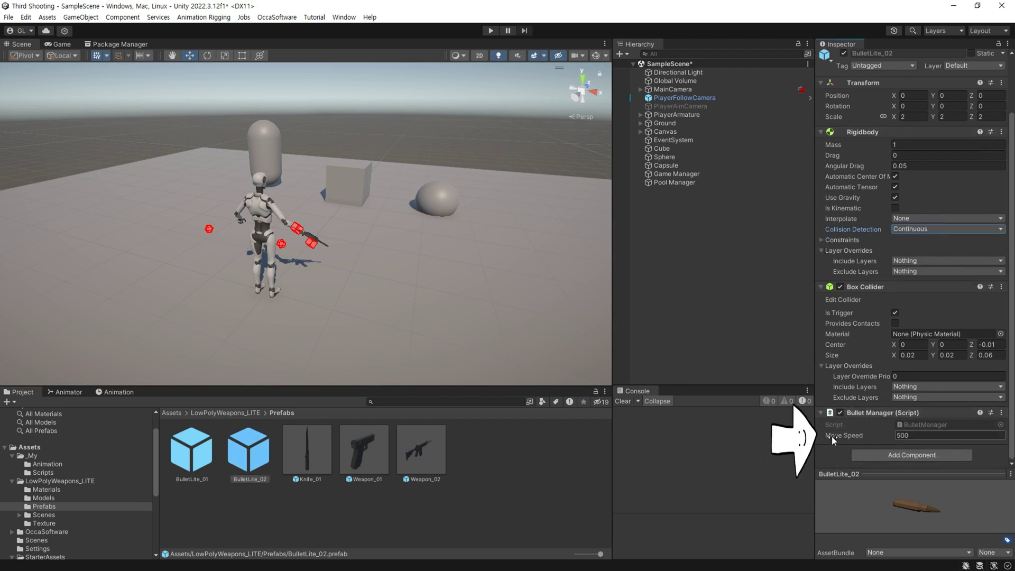
click(905, 434)
text(500)
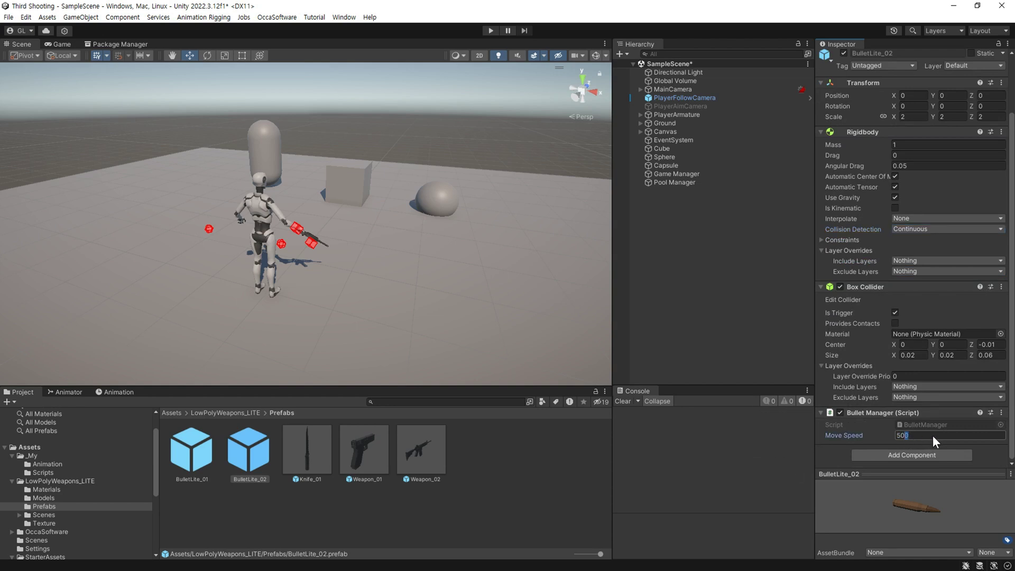
click(654, 445)
key(ctrl+p)
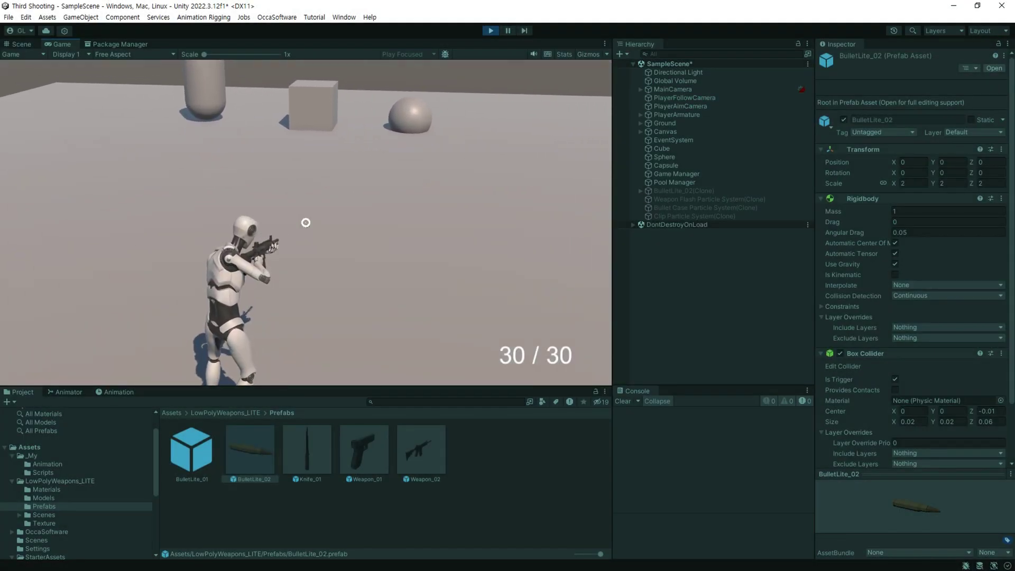
Fire repeatedly at the cube and capsule, then reload the rifle to 30 rounds
click(305, 222)
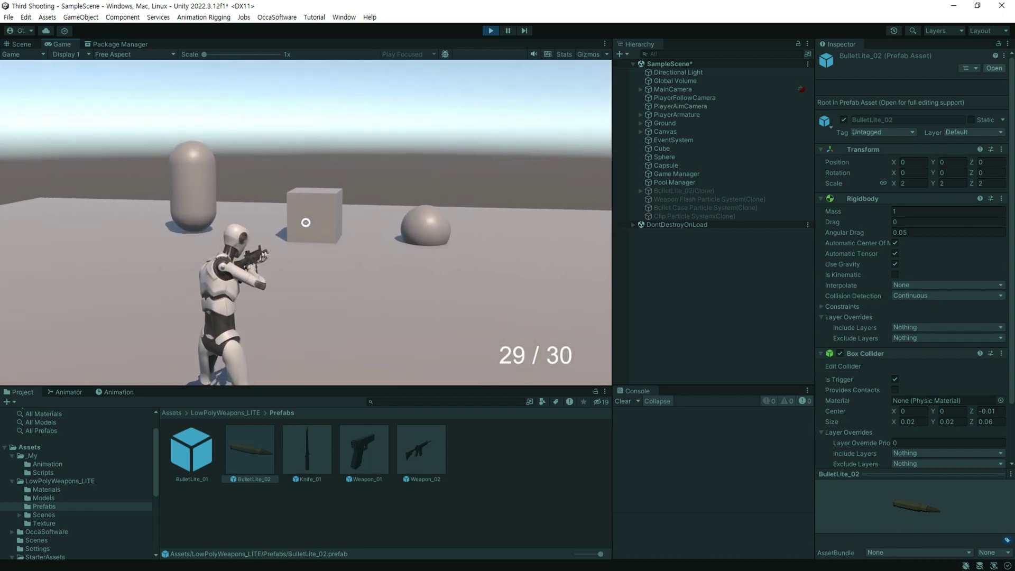
click(306, 223)
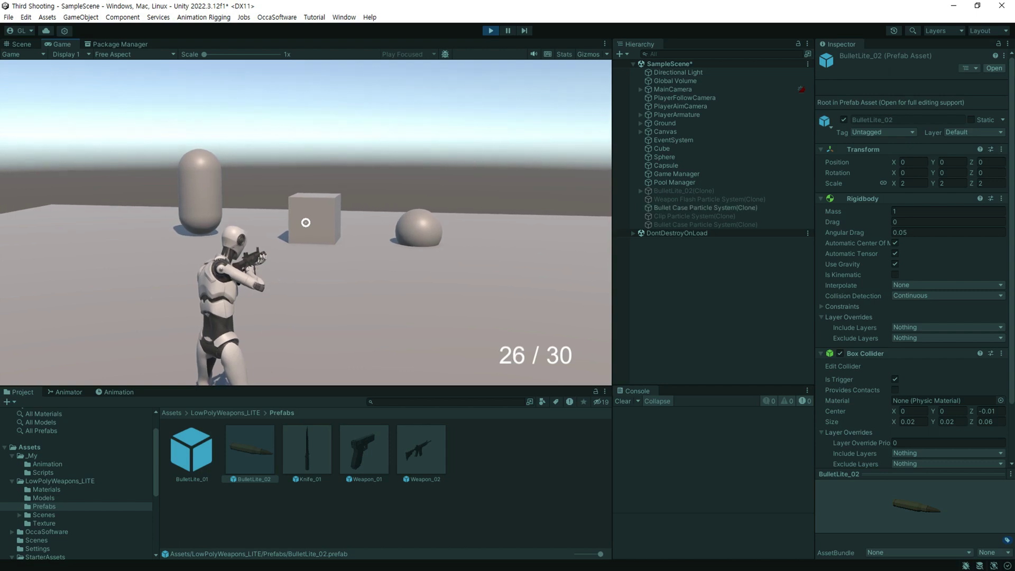
click(306, 223)
click(305, 222)
click(305, 223)
click(306, 222)
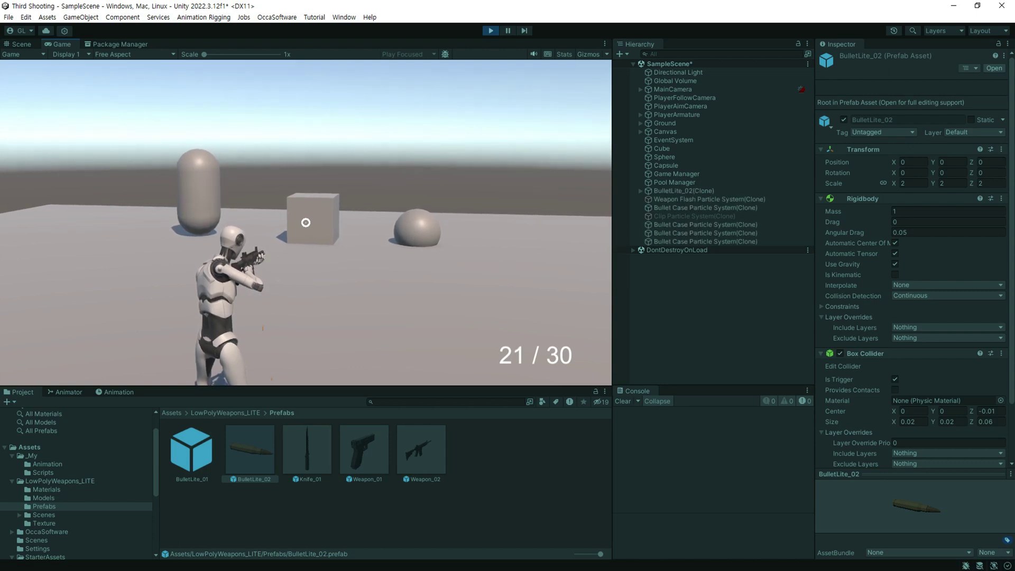
click(306, 222)
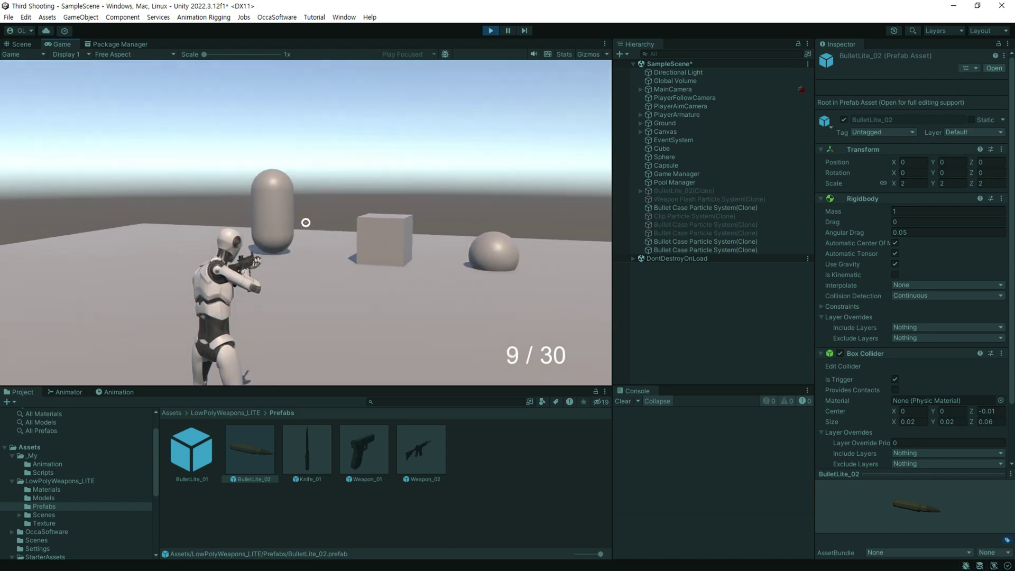
click(306, 223)
click(306, 222)
click(305, 222)
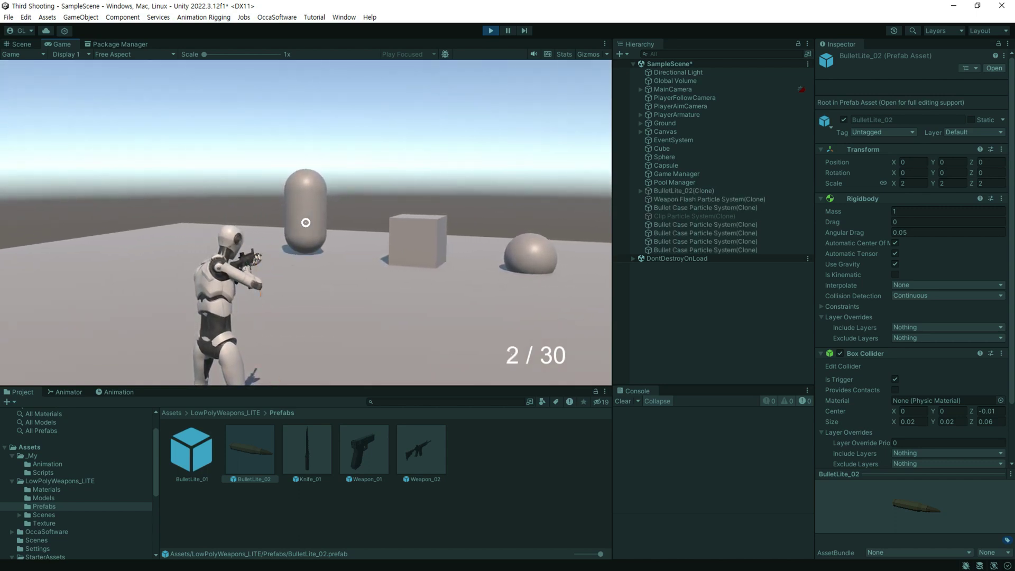
click(306, 223)
click(306, 223)
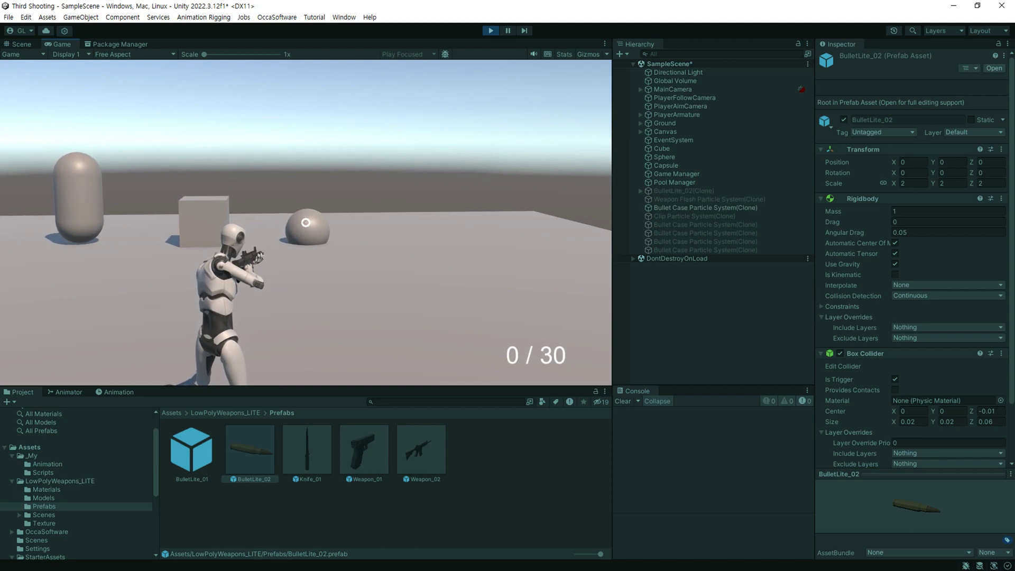
key(r)
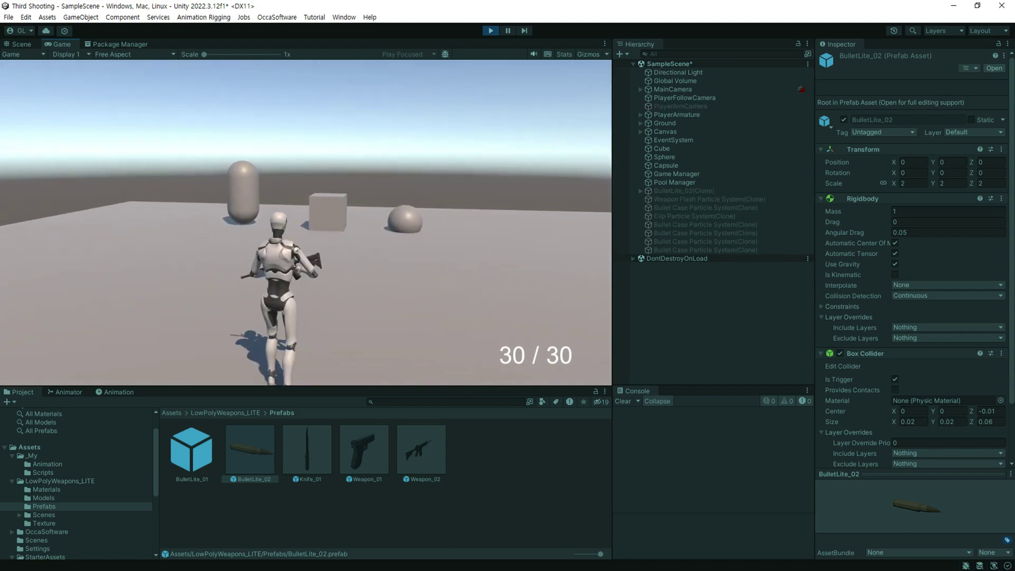
Fire bursts at the sphere and cube, then reload back to 30 / 30
click(306, 222)
click(305, 223)
click(306, 222)
click(305, 222)
click(306, 223)
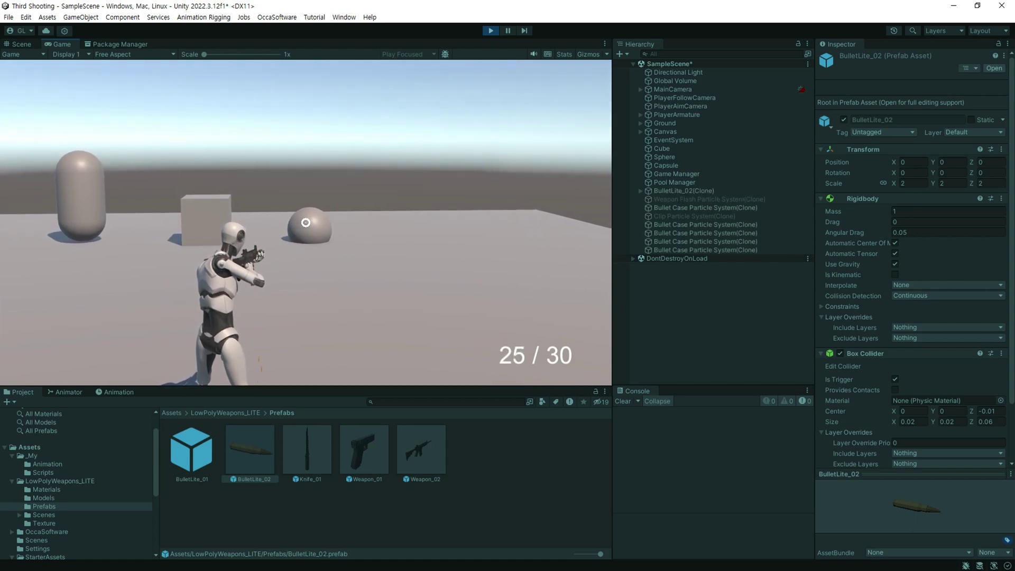
click(306, 222)
click(305, 222)
click(305, 222)
click(305, 222)
click(305, 223)
click(306, 223)
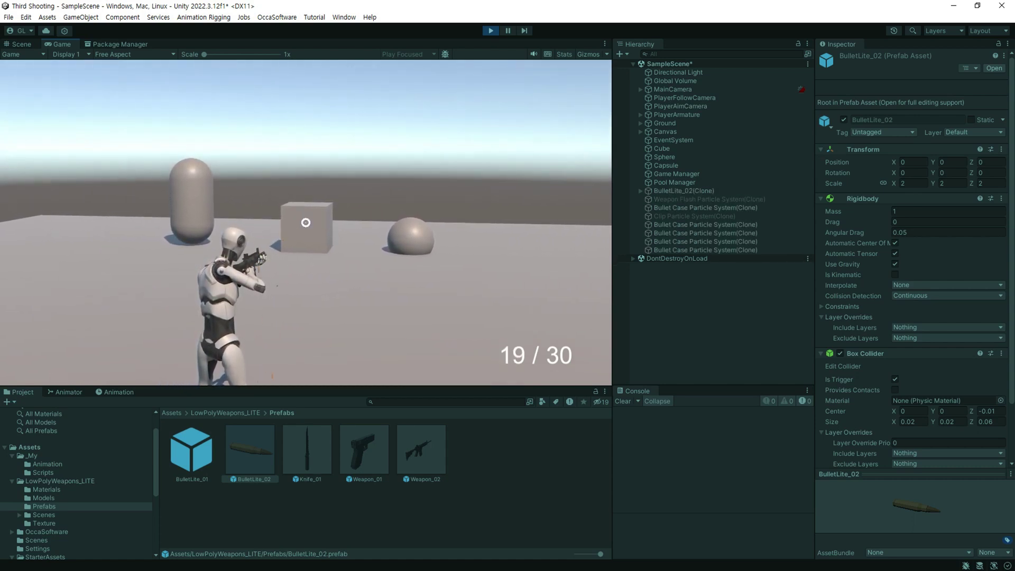
click(305, 223)
click(305, 223)
click(305, 222)
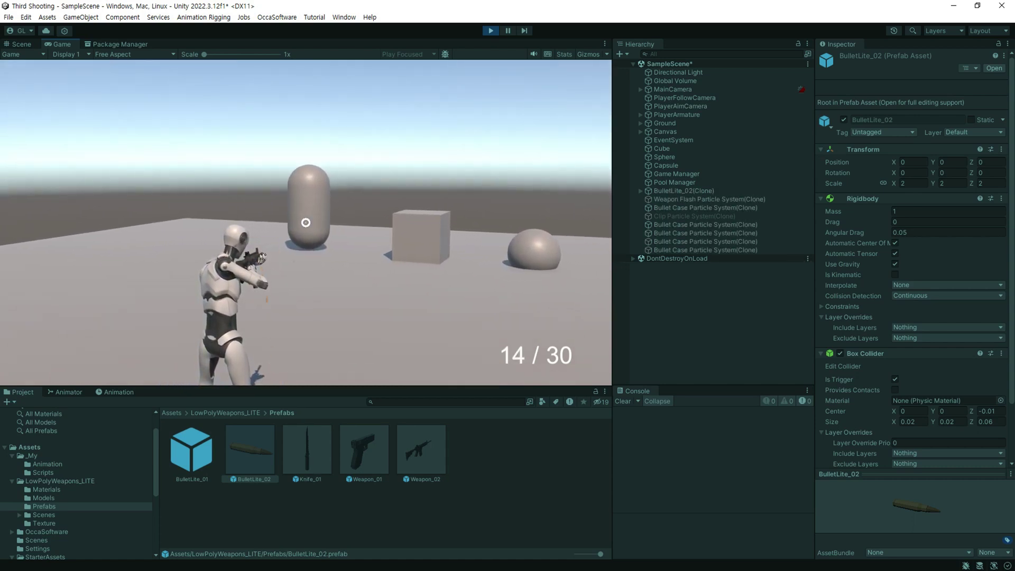
key(r)
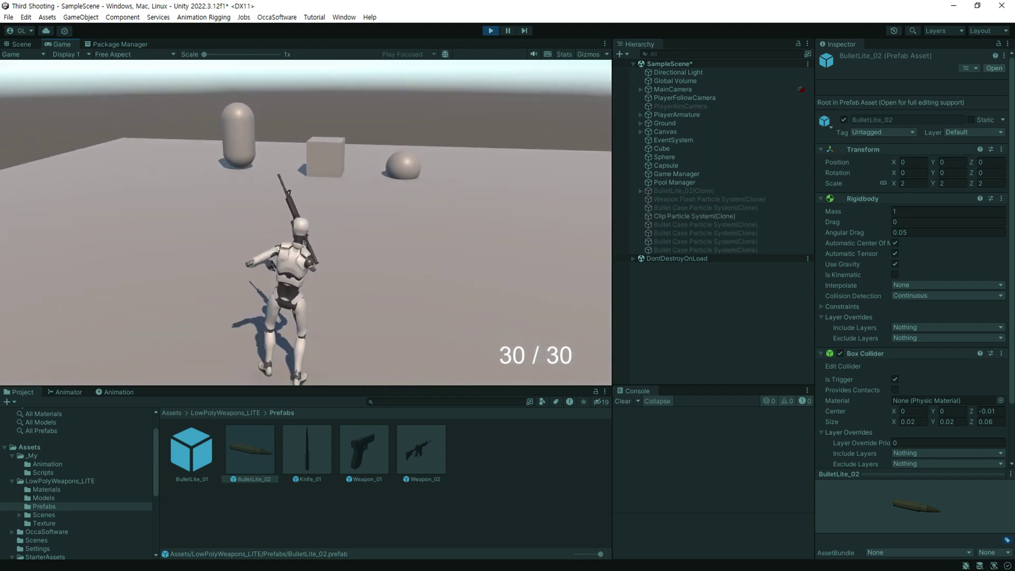